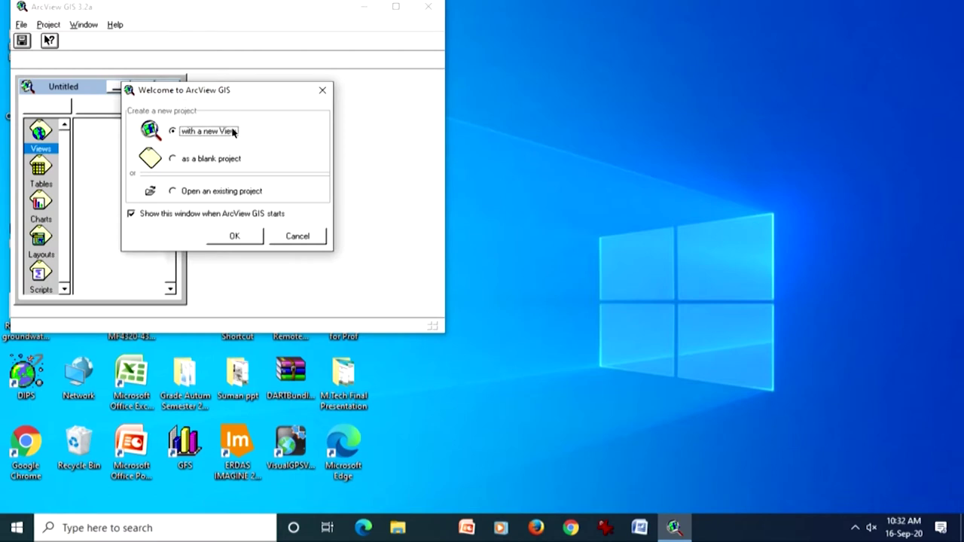
- Open the existing project hp-shp-gis-database.apr from the hp-shp-gis-database folder on drive d:
click(234, 193)
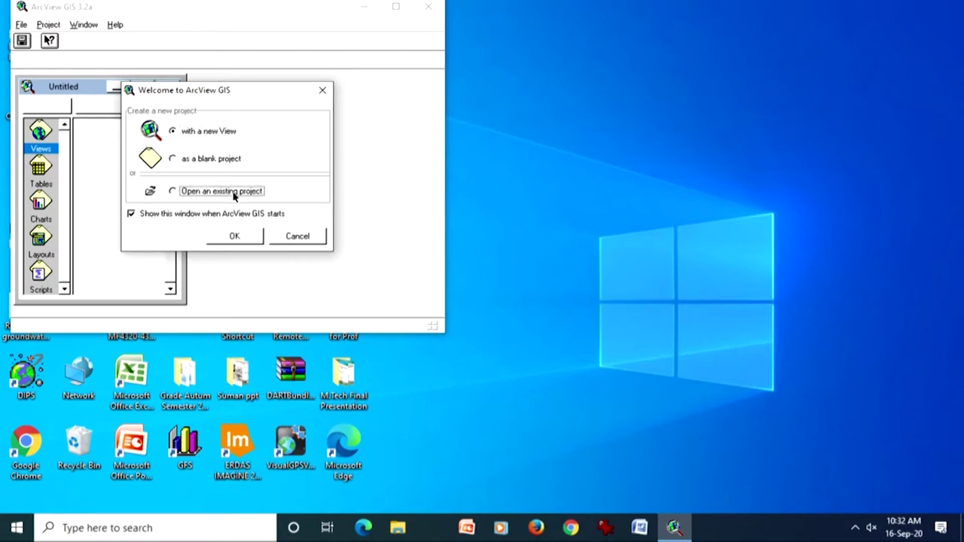
click(237, 237)
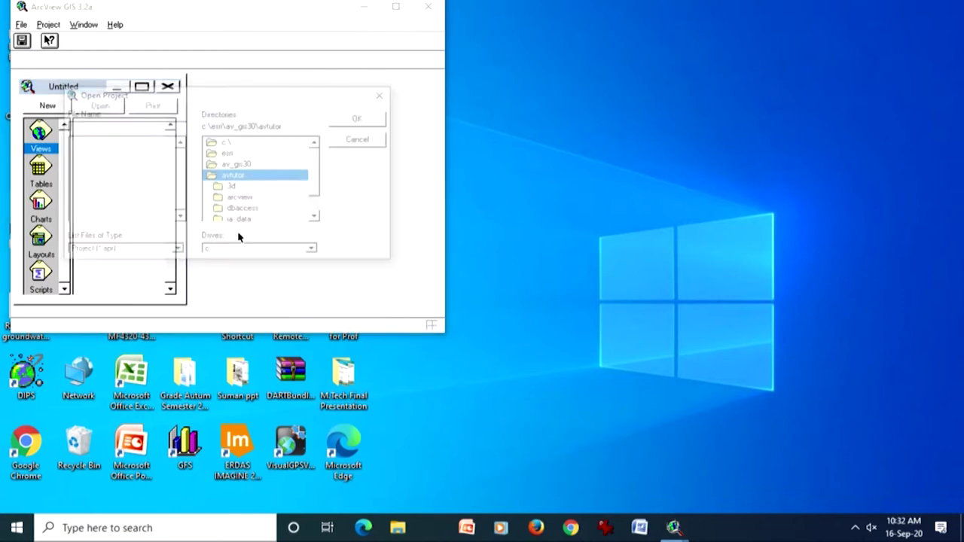
drag(316, 176, 322, 154)
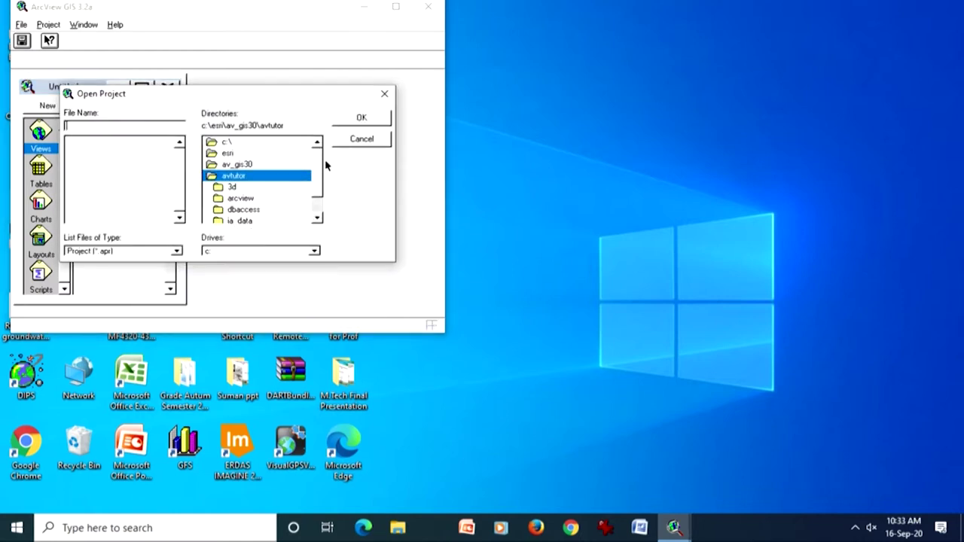
click(224, 250)
click(217, 277)
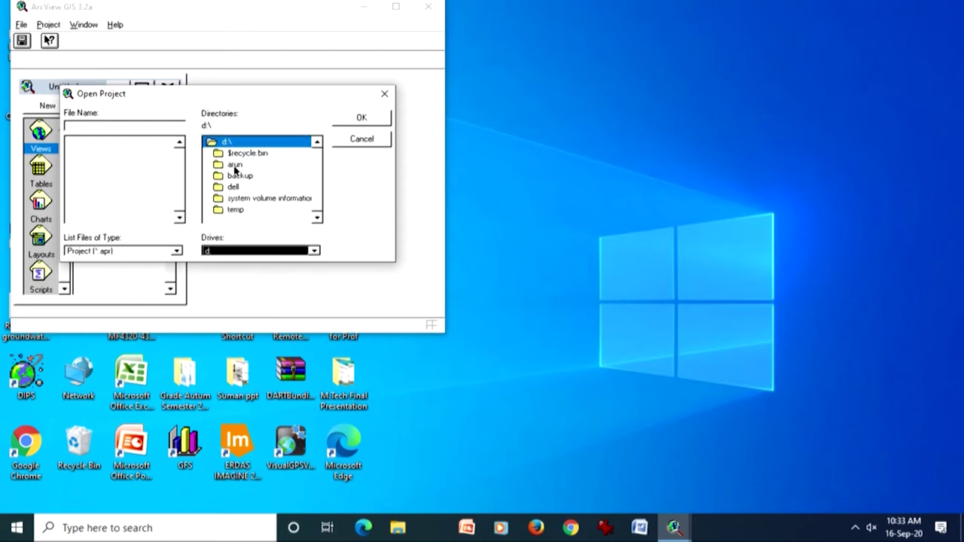
double_click(235, 165)
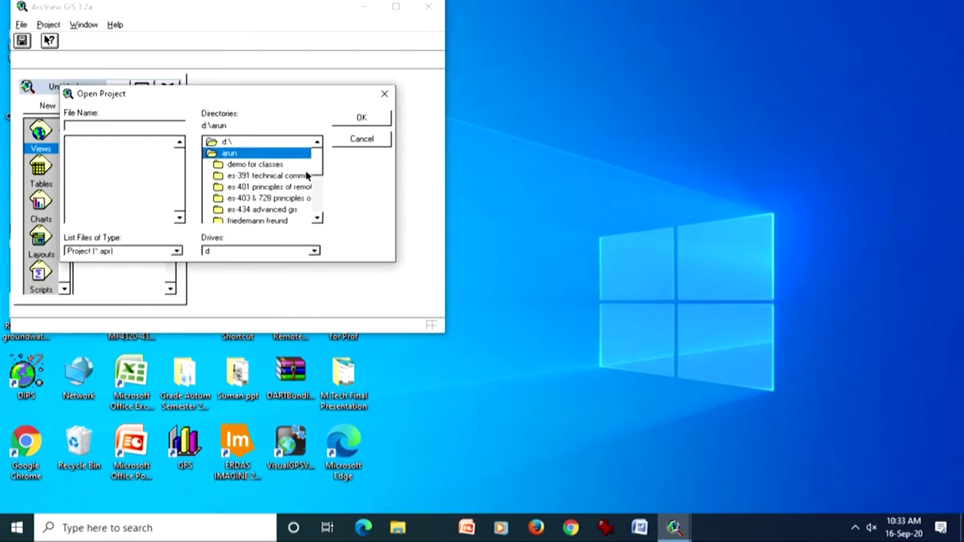
click(317, 218)
click(317, 218)
click(317, 218)
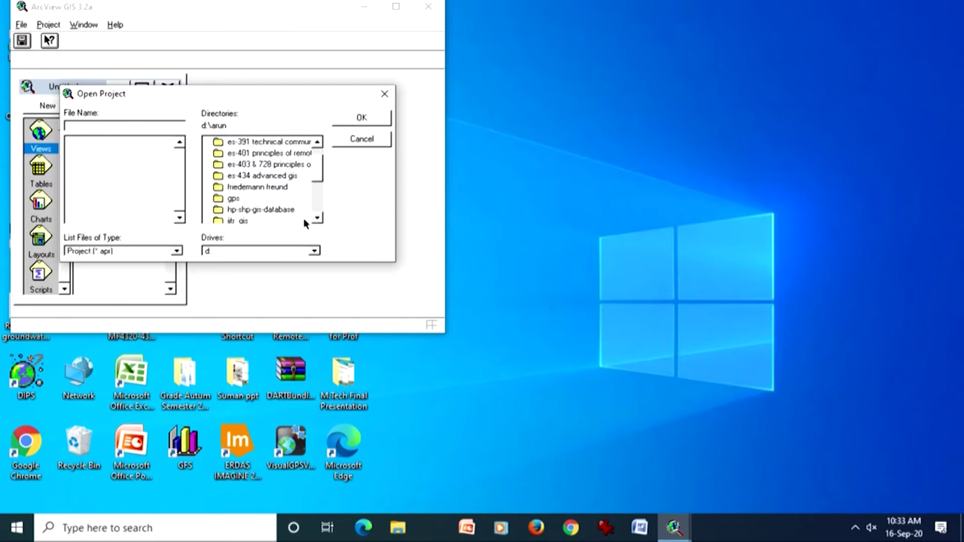
double_click(282, 209)
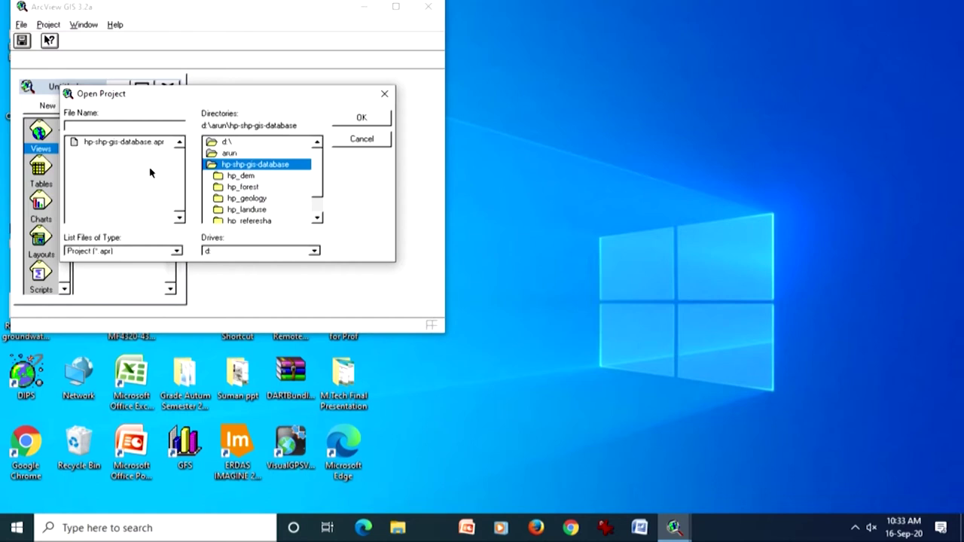
double_click(139, 147)
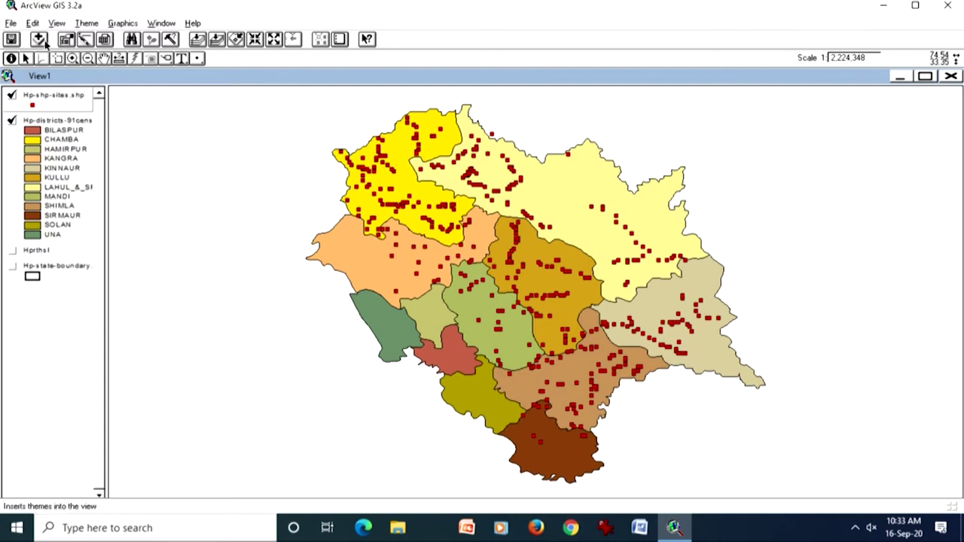
- Open the Extensions list from the File menu and tick Image Analysis
click(39, 41)
click(610, 235)
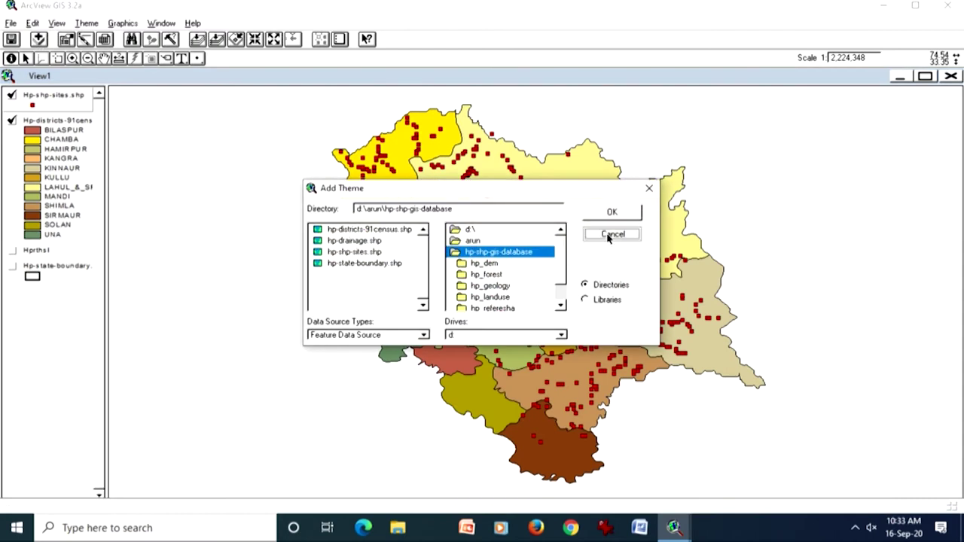
click(11, 24)
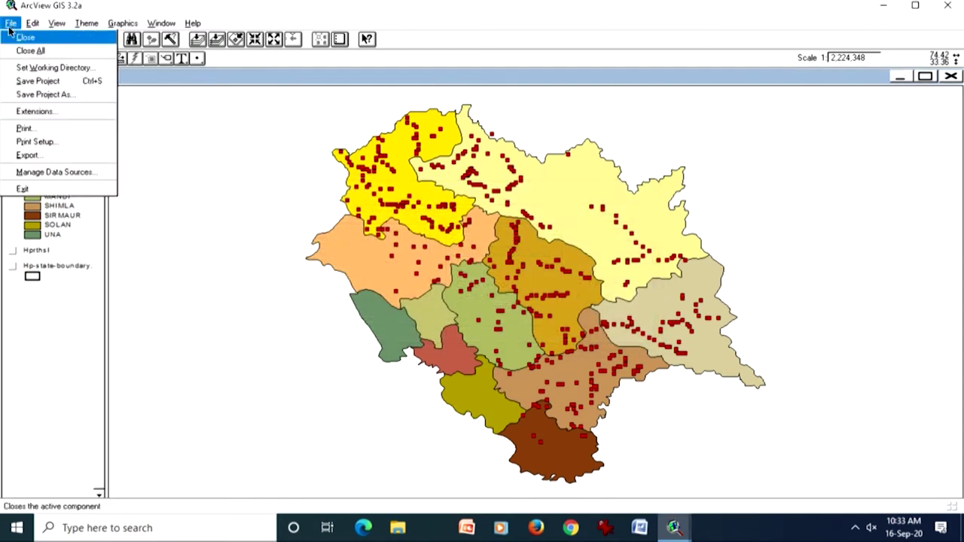
click(46, 114)
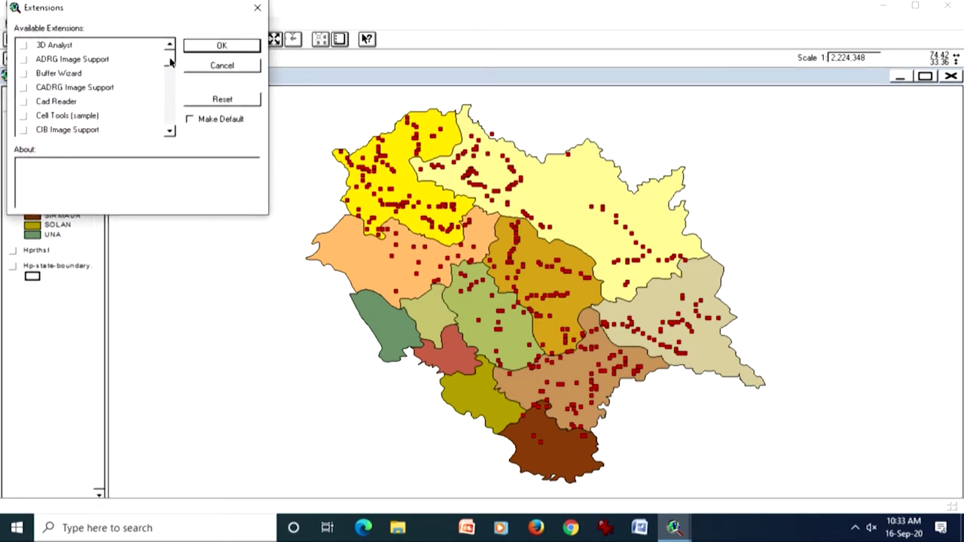
mouse_move(171, 61)
mouse_down()
mouse_move(171, 92)
mouse_move(170, 78)
mouse_up()
click(22, 59)
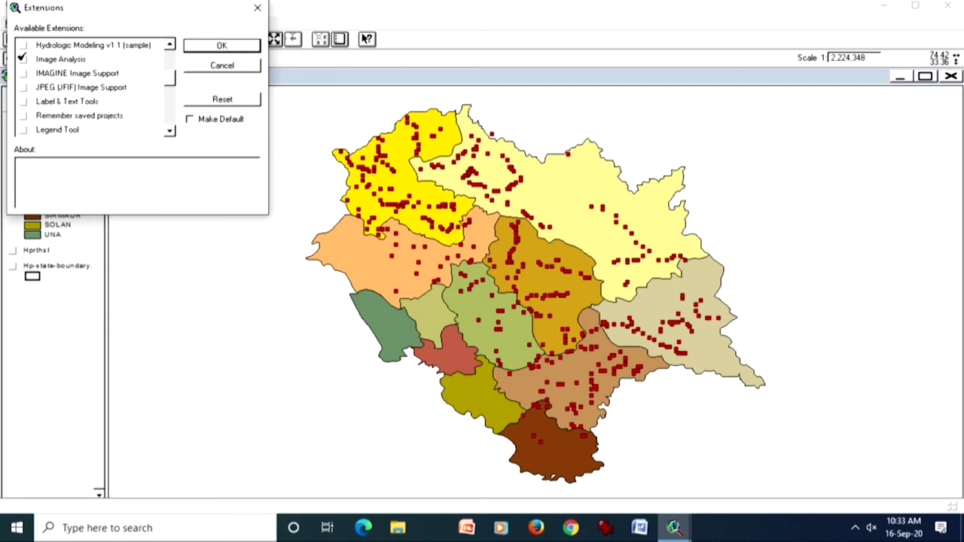
- Tick Spatial Analyst as well and load both extensions
drag(171, 81, 172, 125)
click(171, 45)
click(171, 44)
click(171, 44)
click(171, 44)
click(171, 45)
click(172, 44)
click(172, 45)
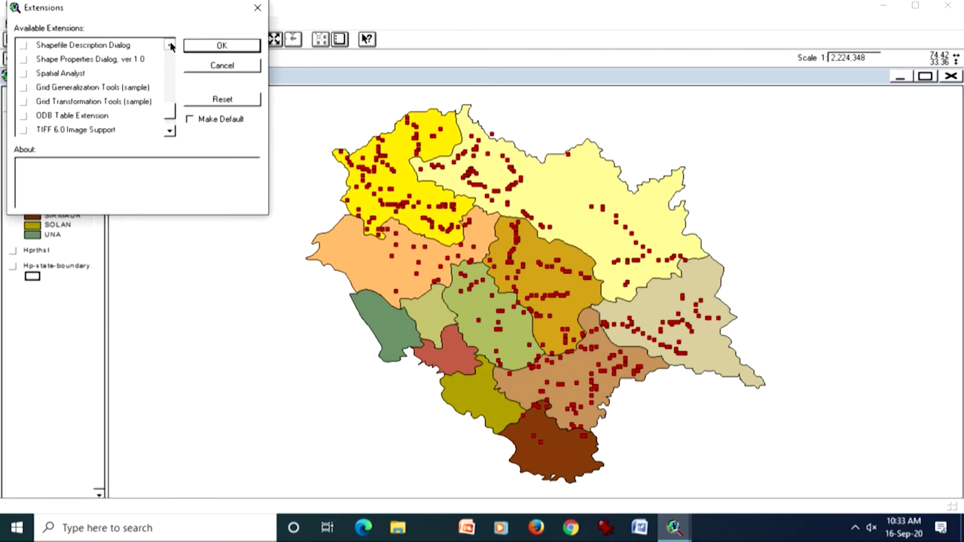
click(27, 73)
click(221, 46)
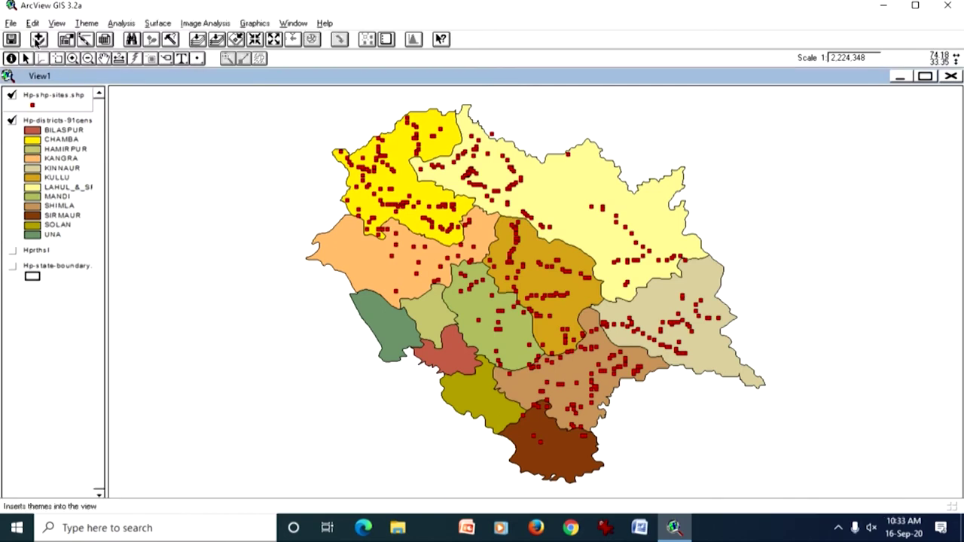
- Start adding a theme with Grid Data Source as the data source type
click(39, 40)
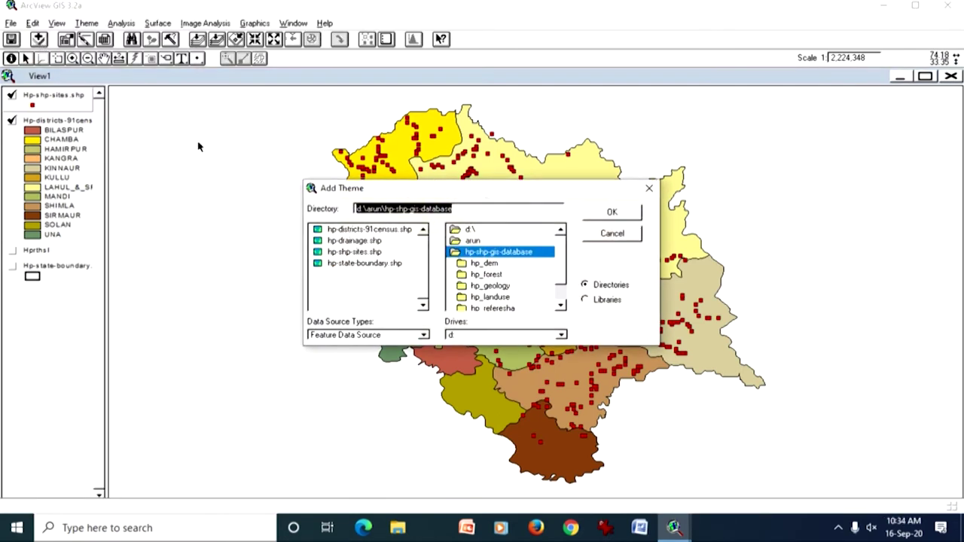
click(356, 334)
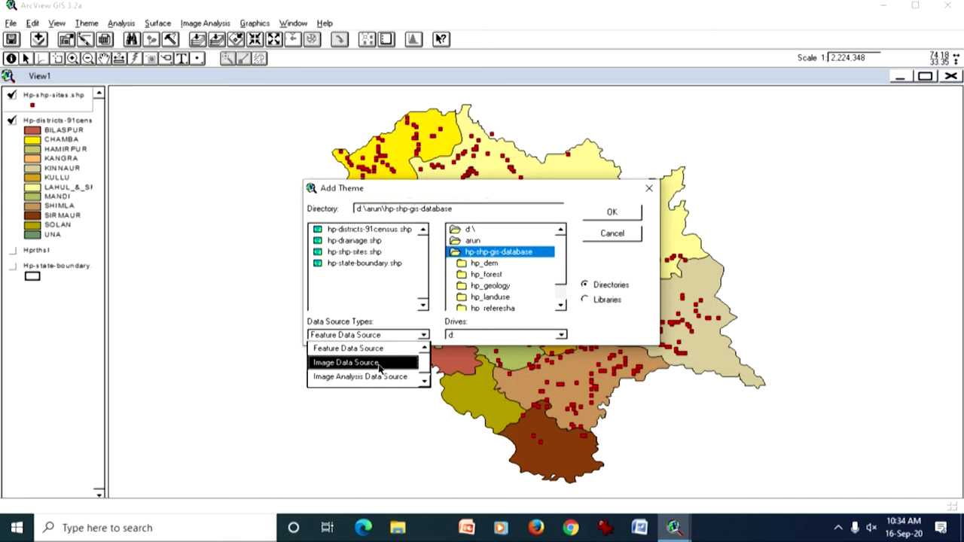
click(426, 384)
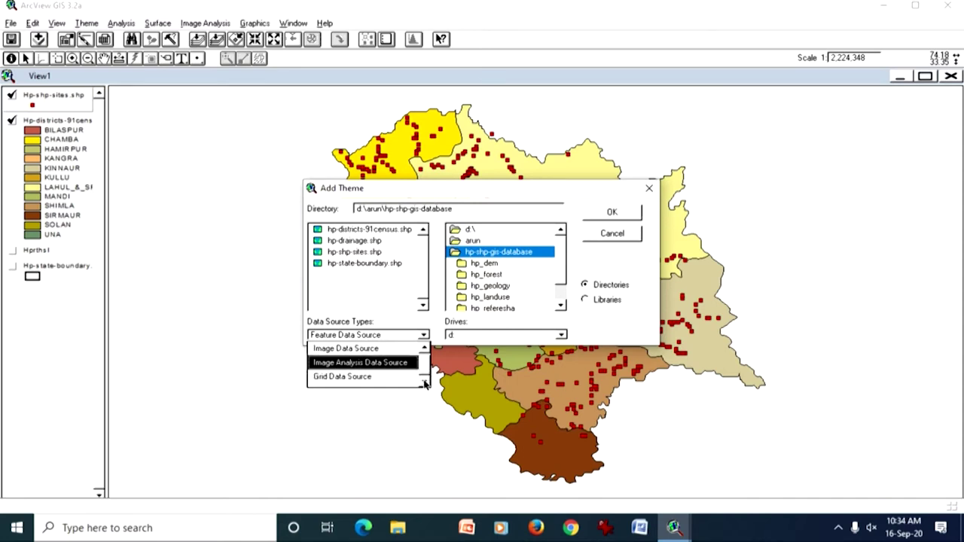
click(387, 377)
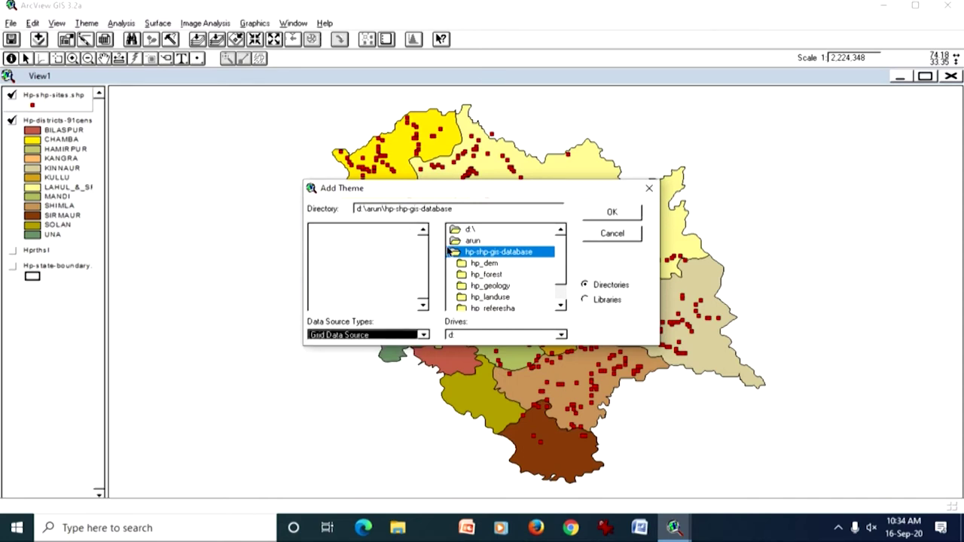
- Browse to c:\esri\av_gis30\avtutor\spatial and add the elevgrd grid
click(464, 336)
click(463, 351)
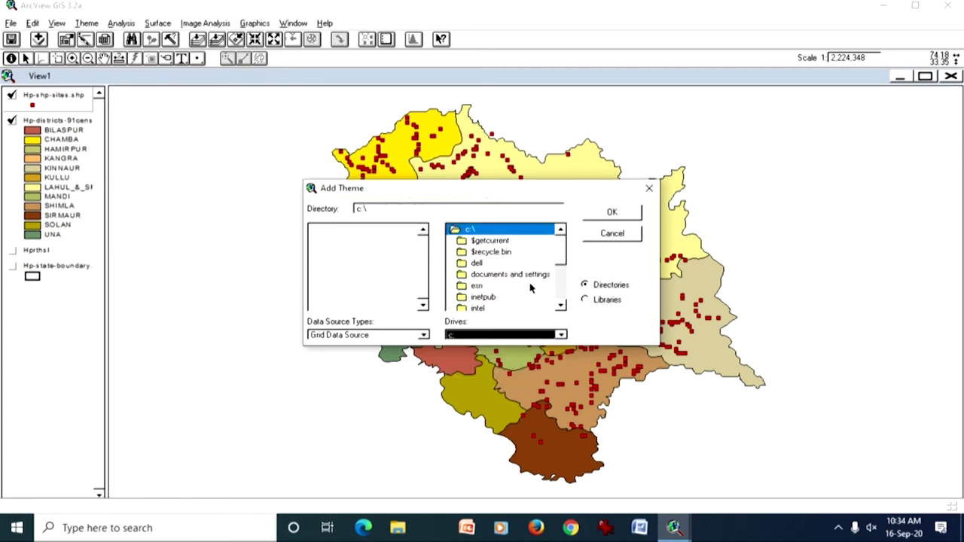
click(489, 290)
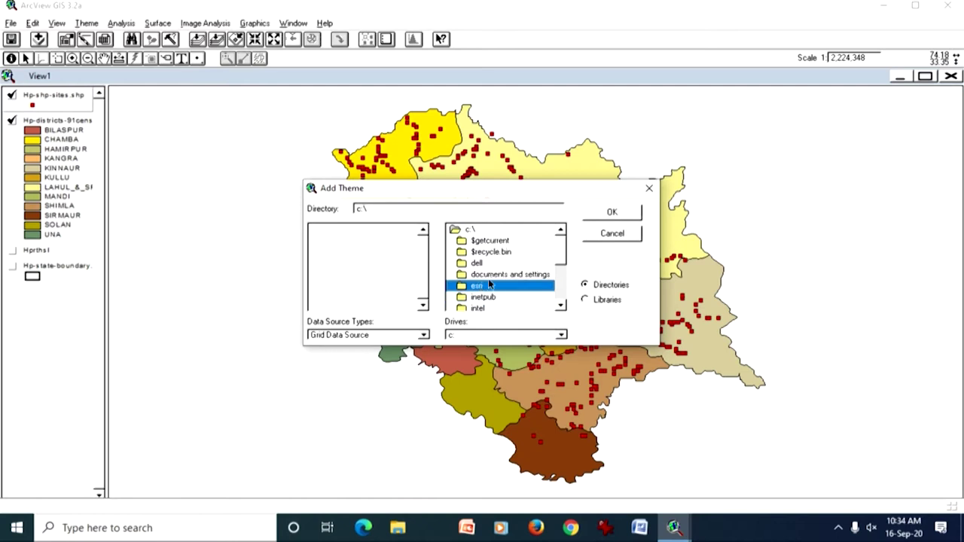
click(562, 274)
scroll(562, 274, up, 2)
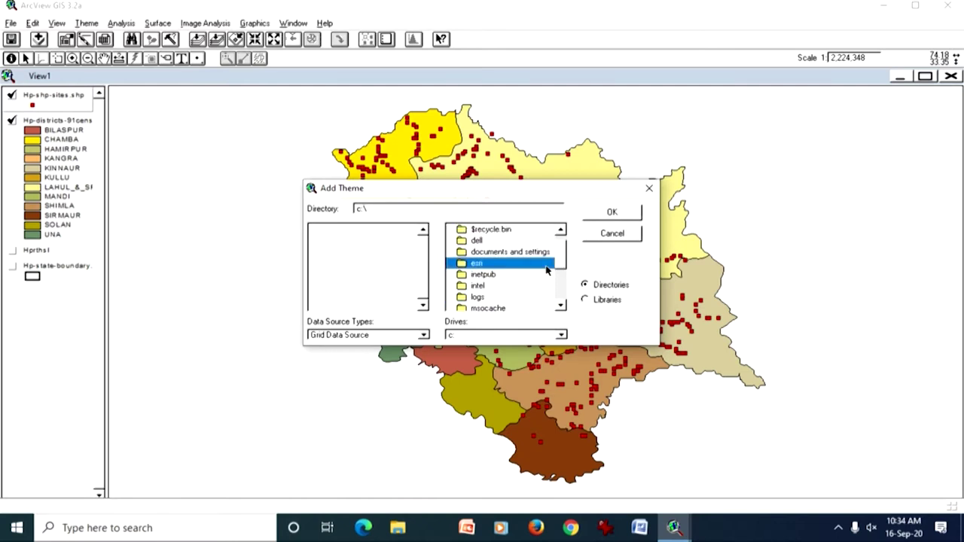
double_click(476, 267)
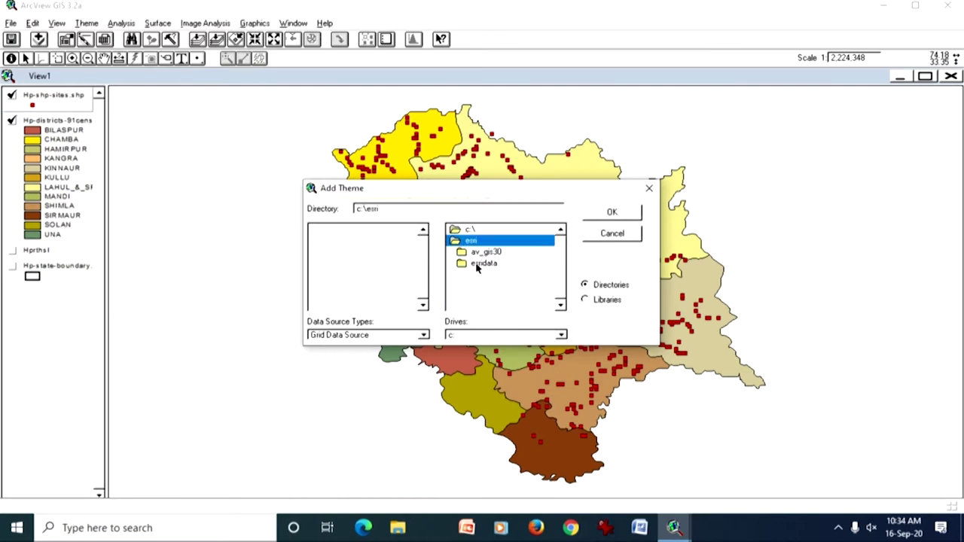
double_click(479, 253)
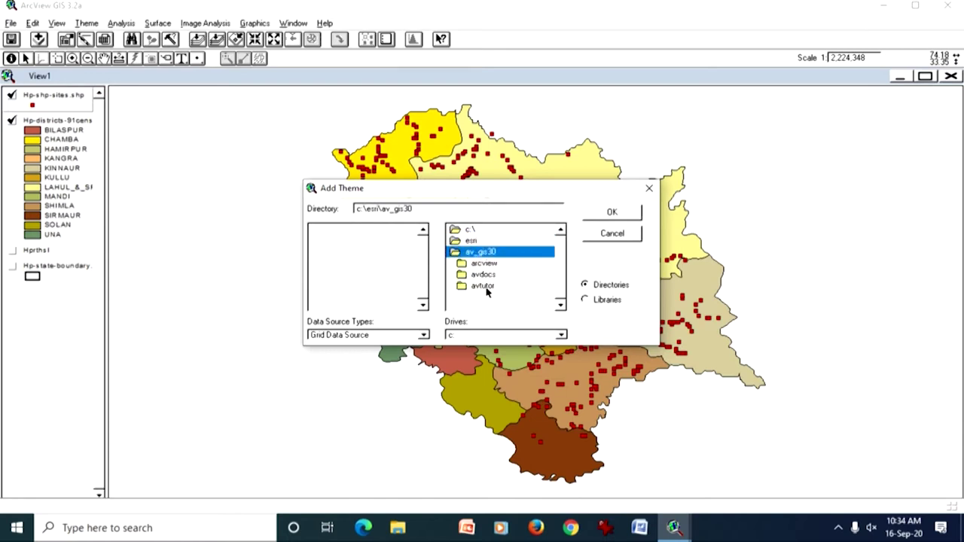
click(484, 289)
double_click(484, 287)
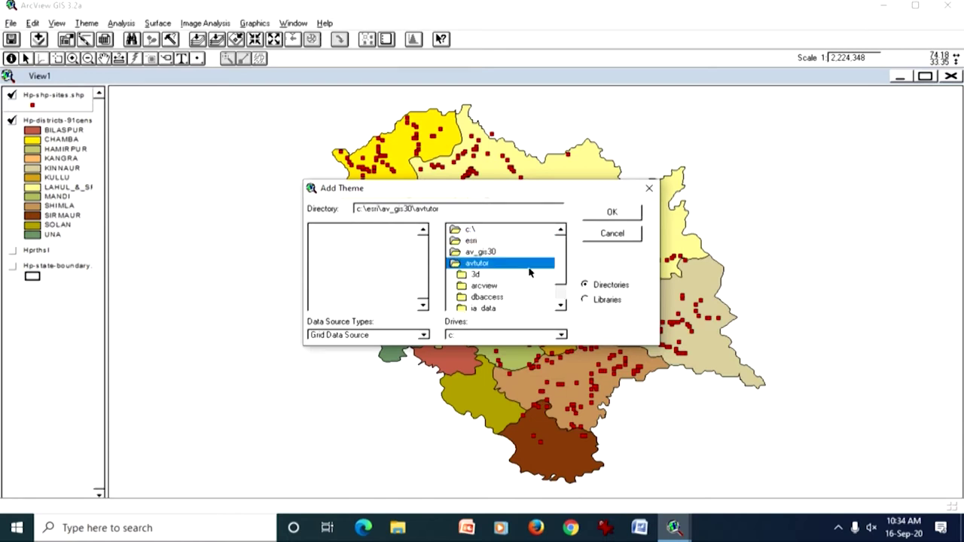
scroll(565, 271, down, 1)
double_click(486, 297)
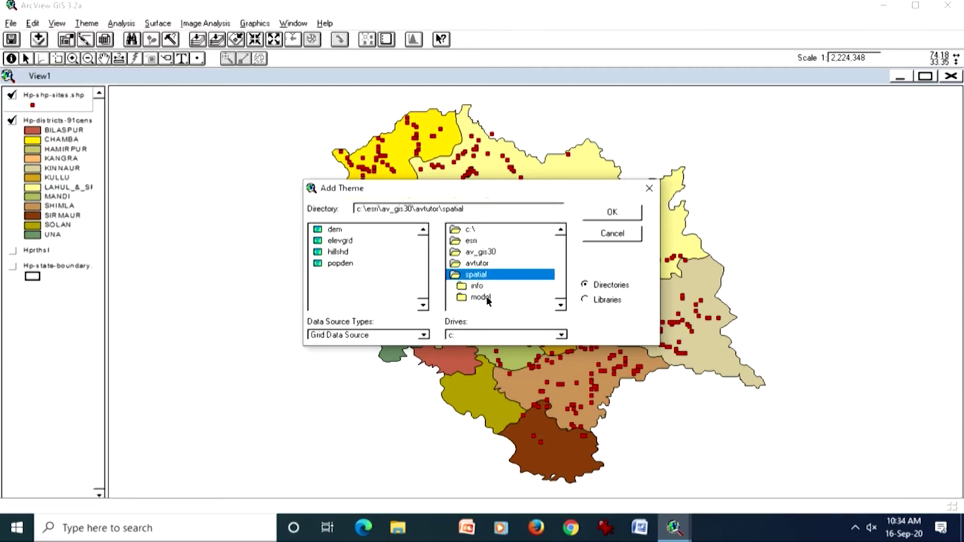
double_click(352, 242)
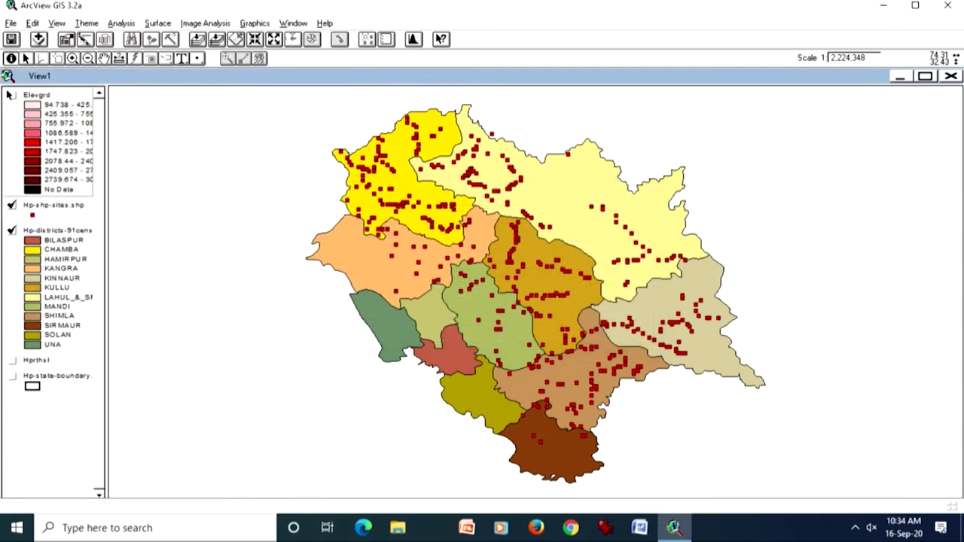
- Show only Elevgrd, zoom to its extent, and widen the legend to read class ranges
click(12, 96)
click(12, 205)
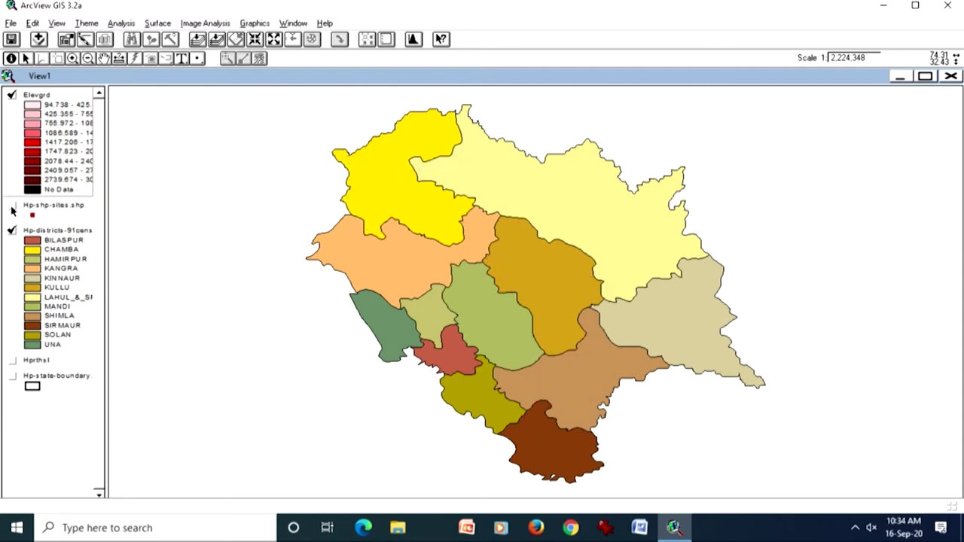
click(12, 231)
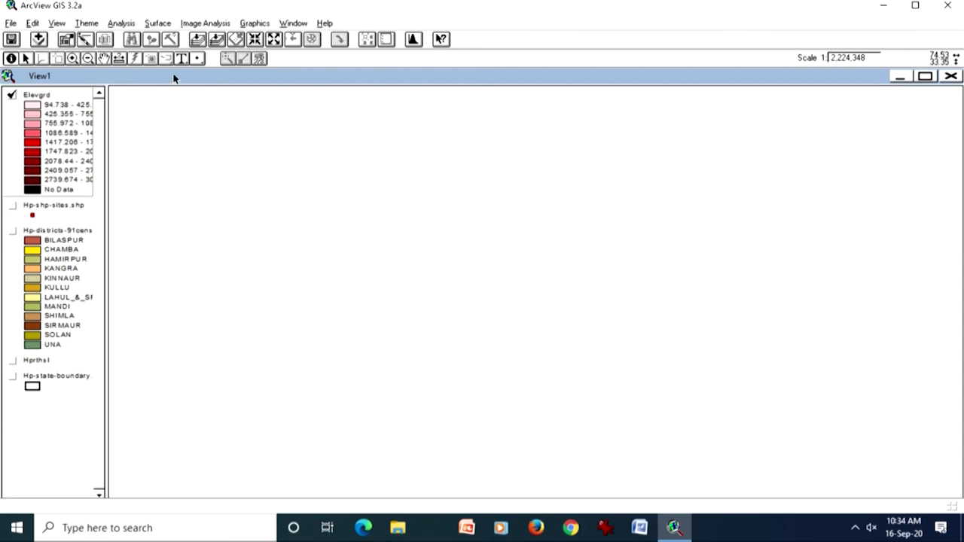
click(216, 42)
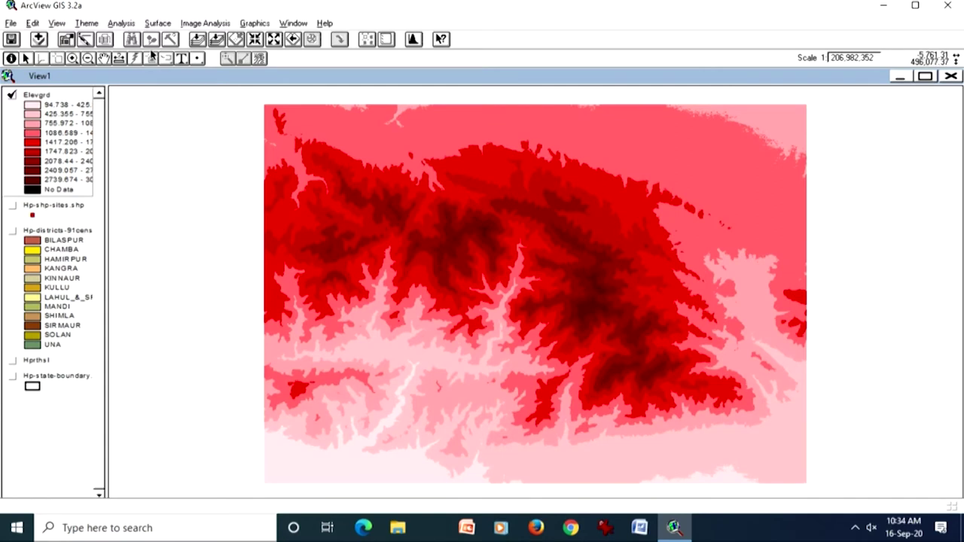
drag(108, 124, 179, 125)
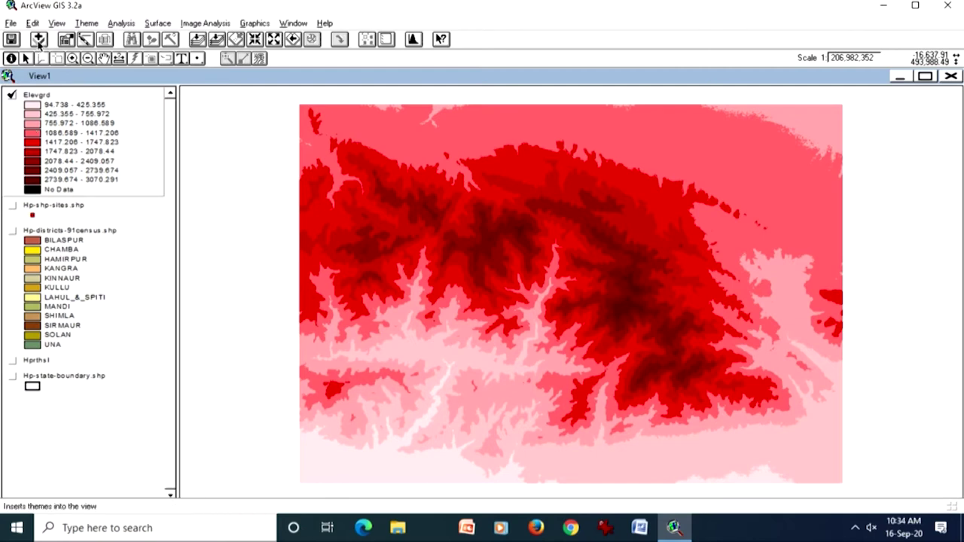
click(38, 41)
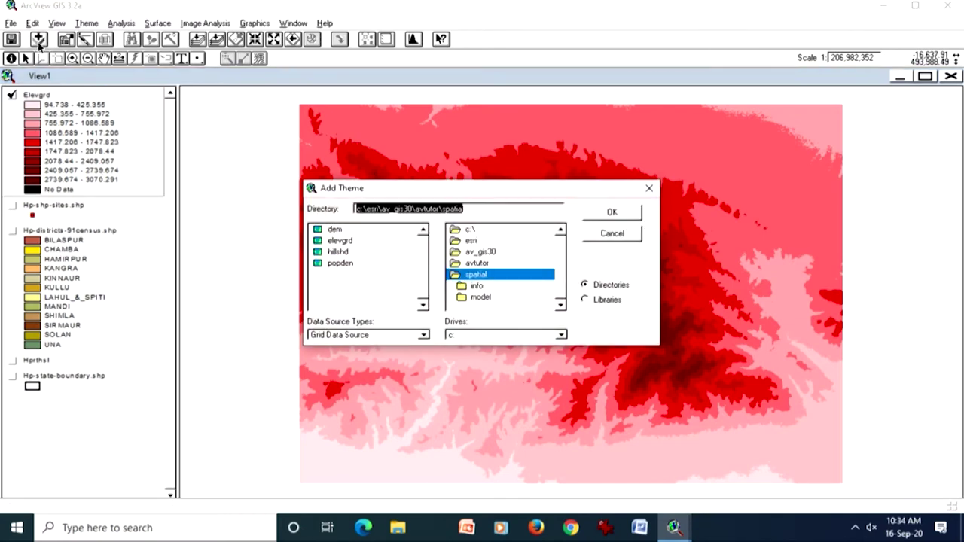
- Add elevgrd again as an Image Data Source theme and switch it on
click(329, 337)
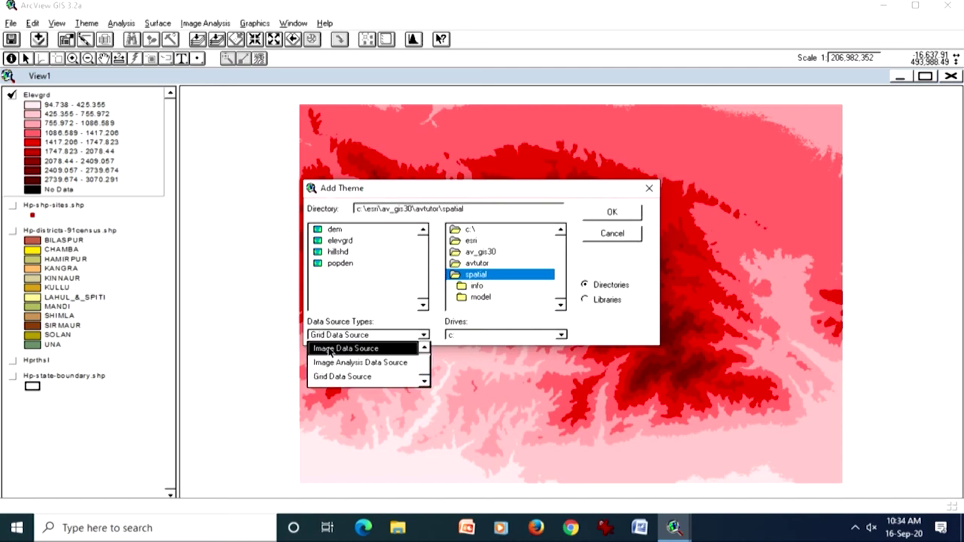
click(329, 354)
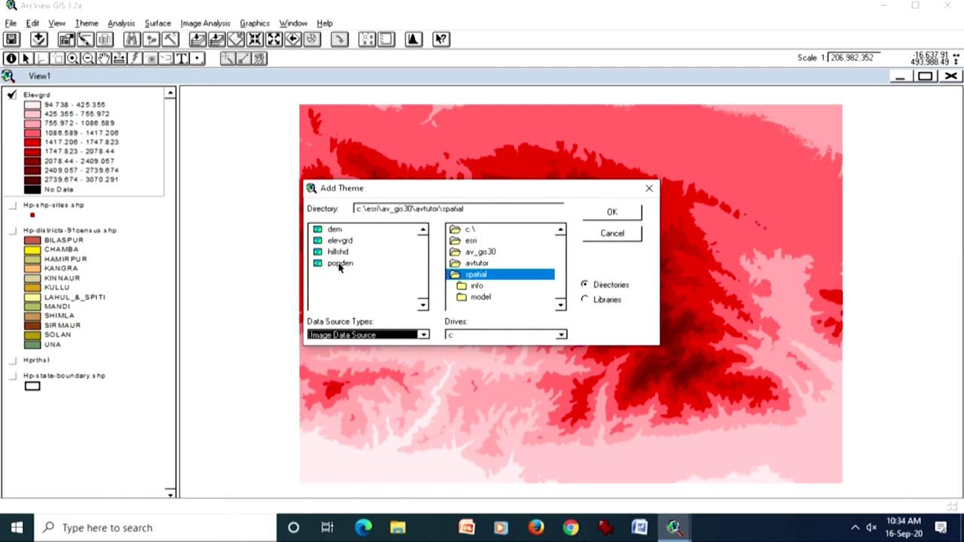
click(336, 241)
click(601, 211)
click(92, 97)
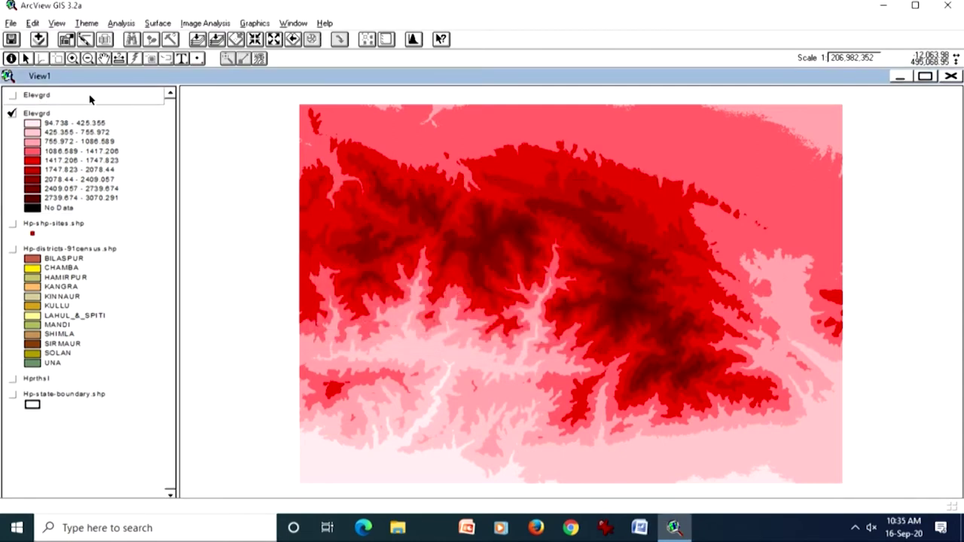
click(11, 96)
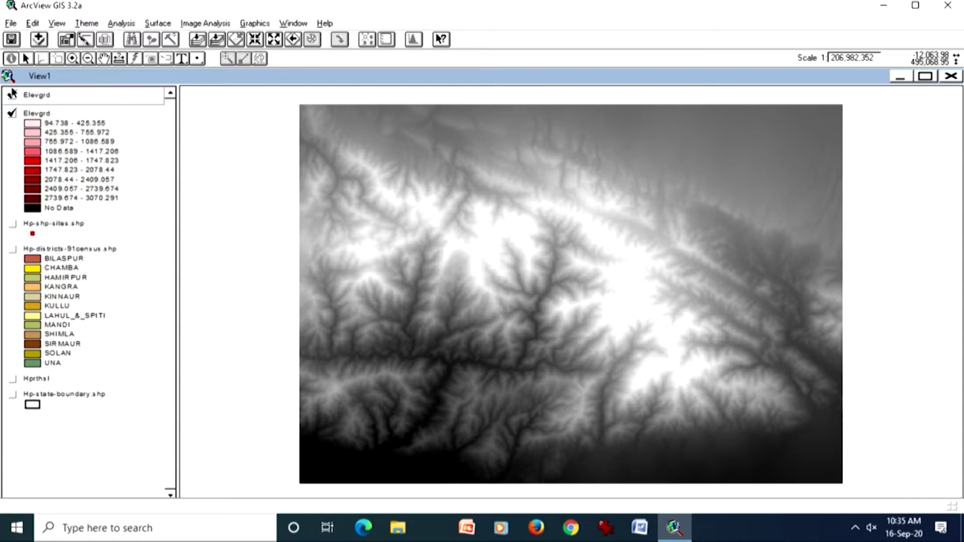
- Activate the colour-classed Elevgrd grid, select the Identify tool, and zoom toward the central valley
click(66, 134)
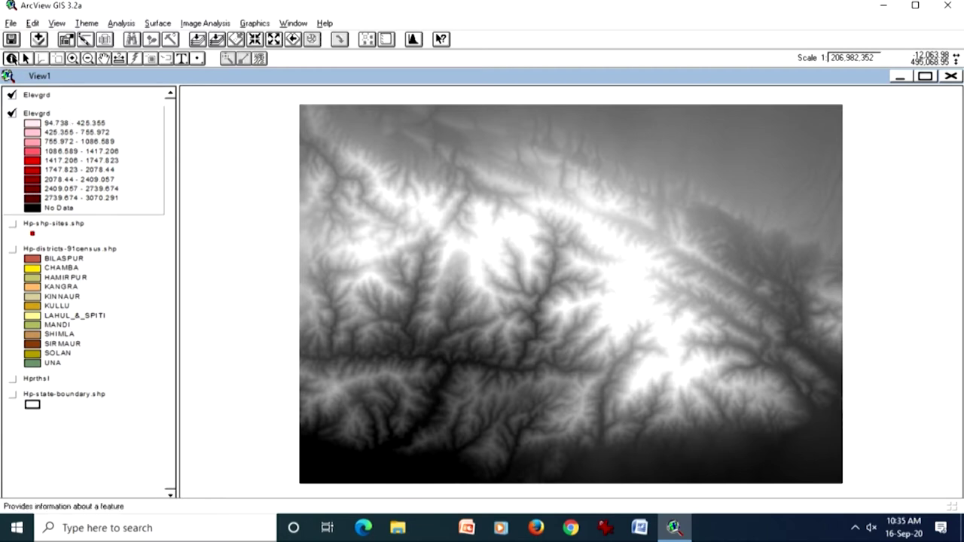
click(11, 59)
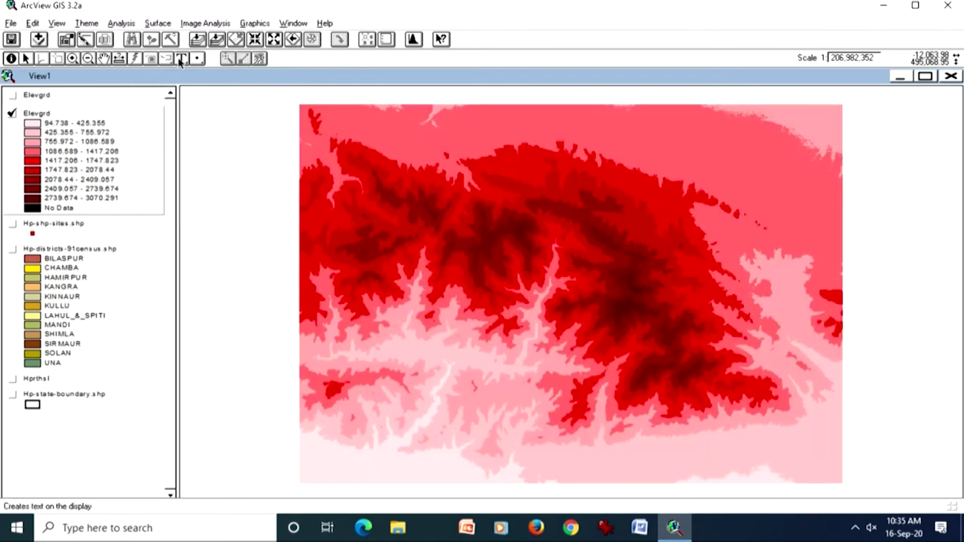
drag(532, 287, 576, 335)
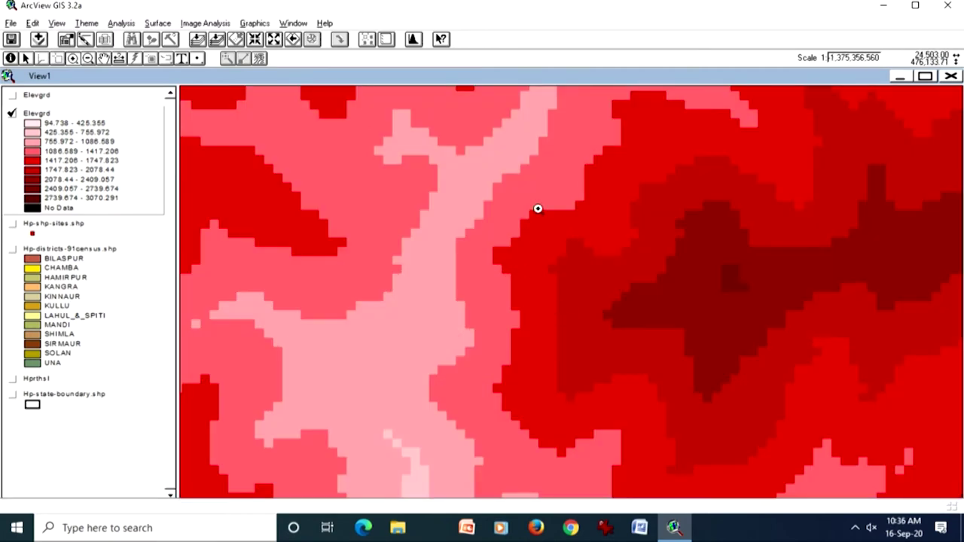
- Zoom into the darker red zone and identify elevations of two neighbouring cells
drag(478, 178, 616, 298)
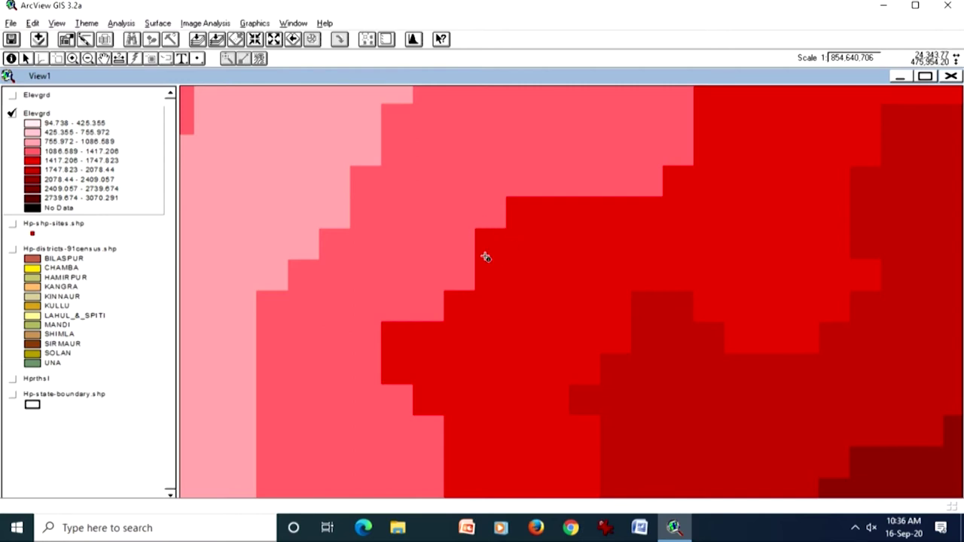
click(582, 402)
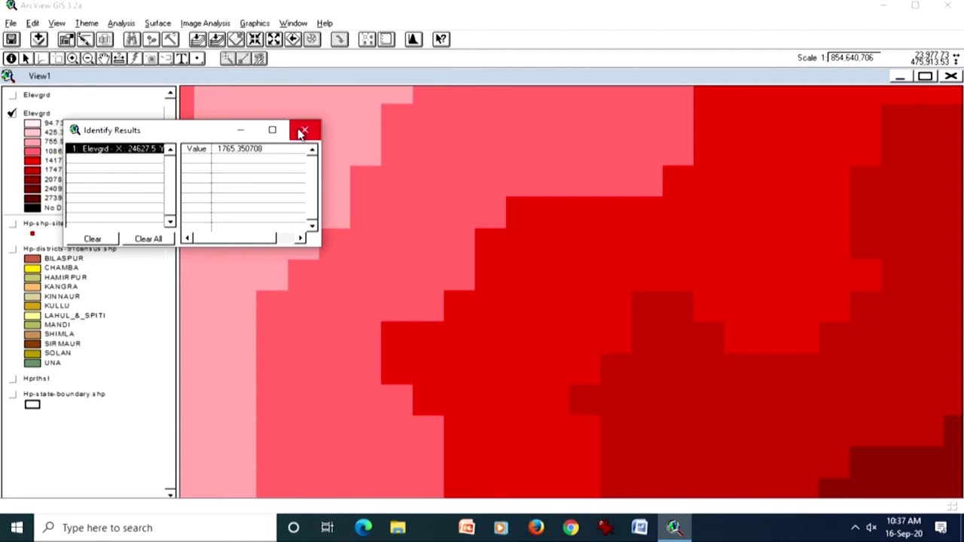
click(580, 396)
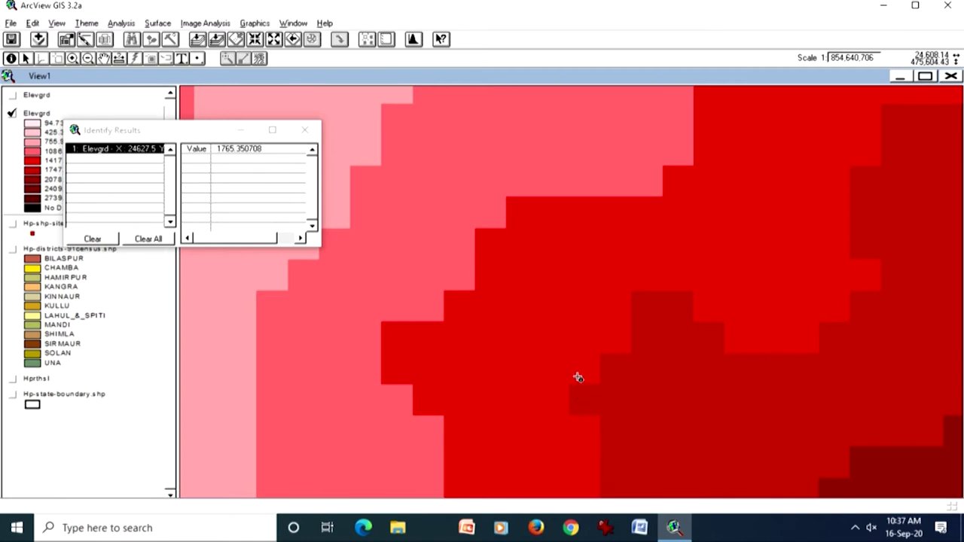
click(577, 378)
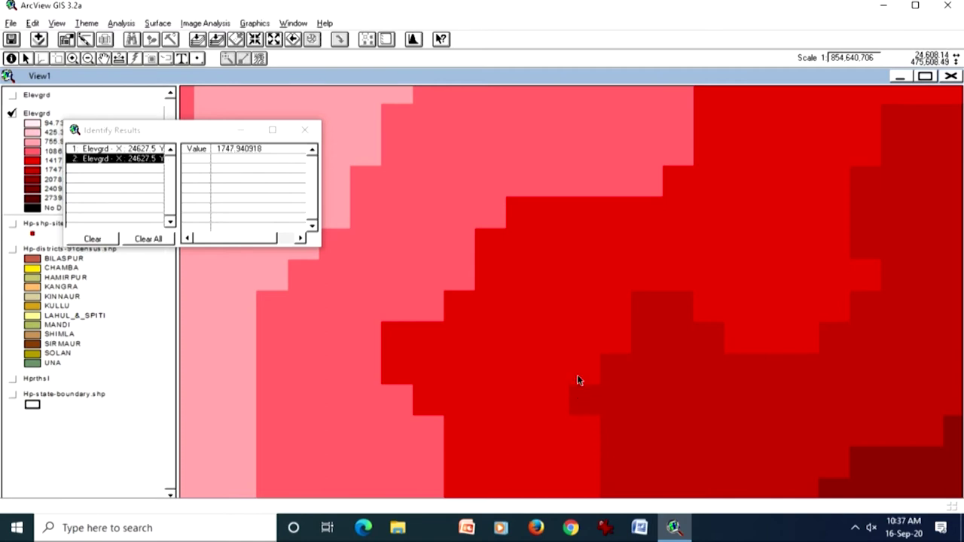
- Zoom tightly on the queried cells and re-identify the first cell's value, 1765.350708
click(74, 58)
drag(550, 366, 621, 425)
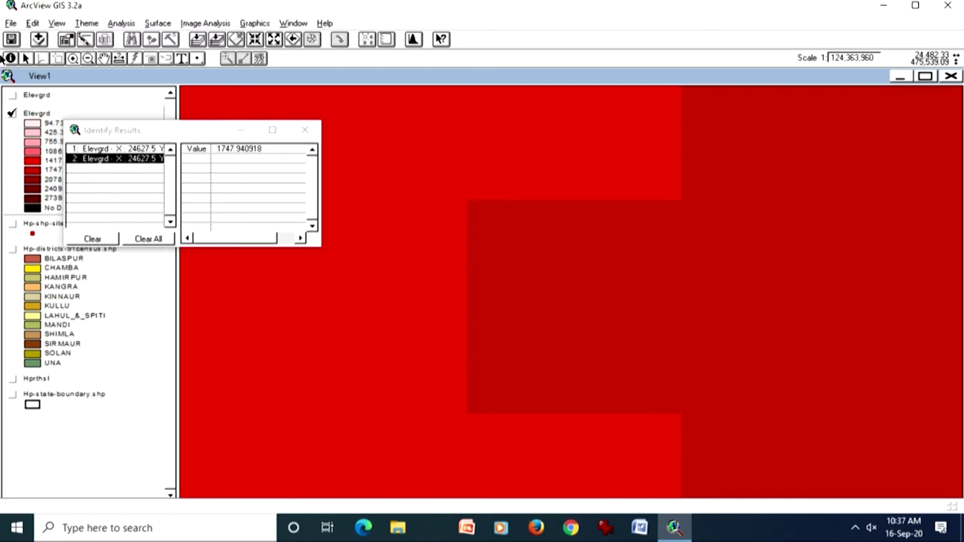
click(11, 58)
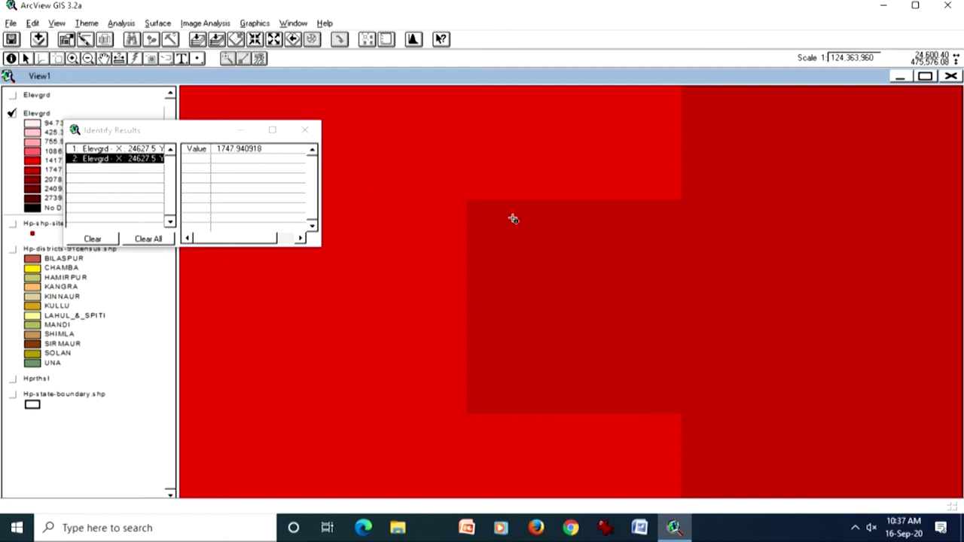
click(519, 259)
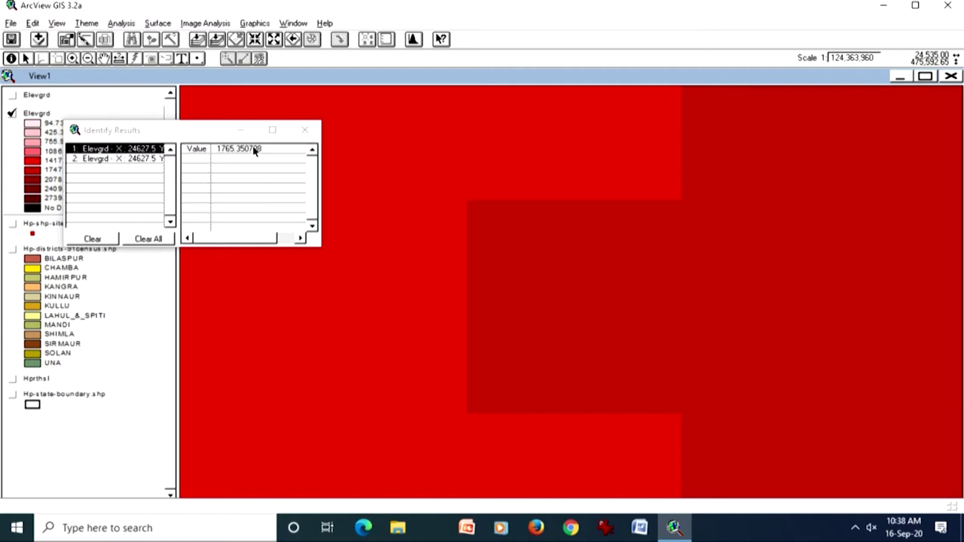
- Close Identify Results, zoom to full extent, and start an Image Analysis Data Source theme
click(305, 132)
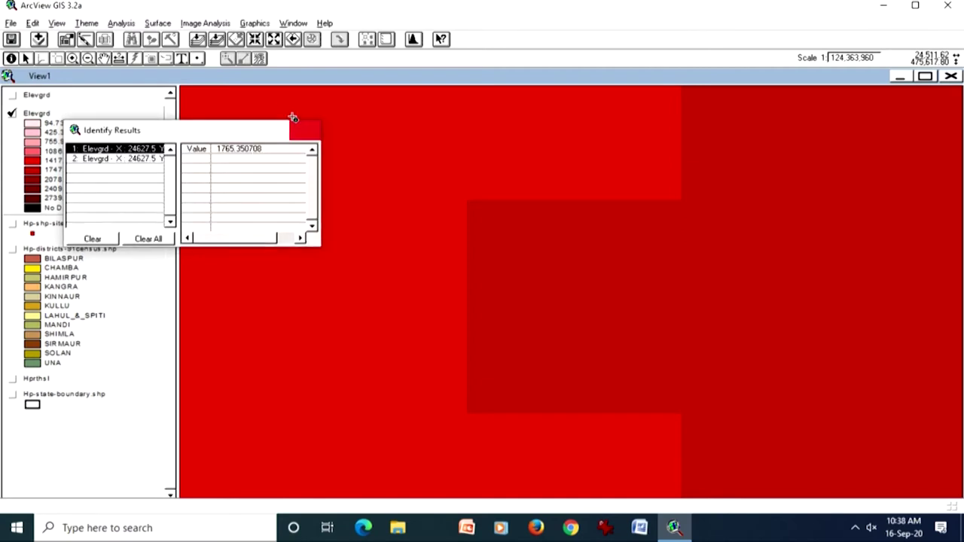
click(217, 39)
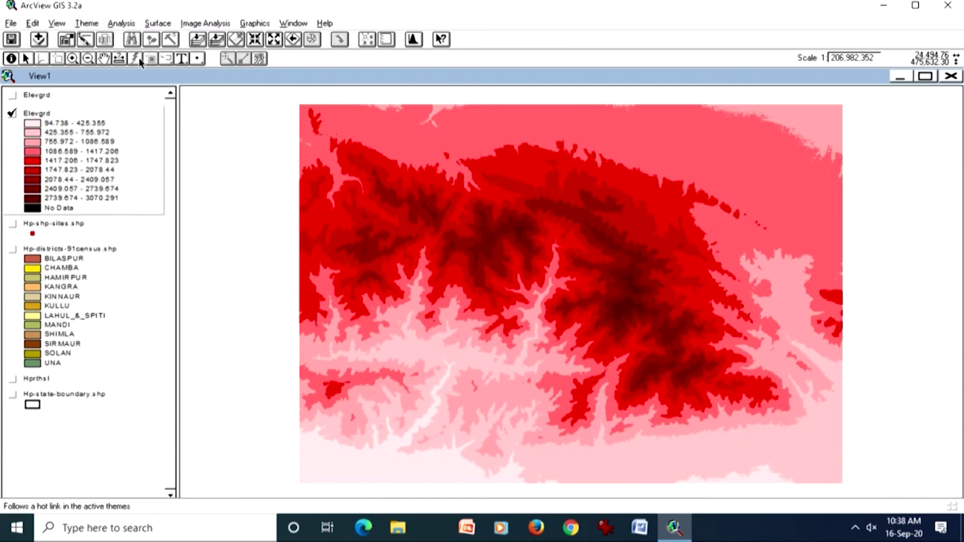
click(39, 39)
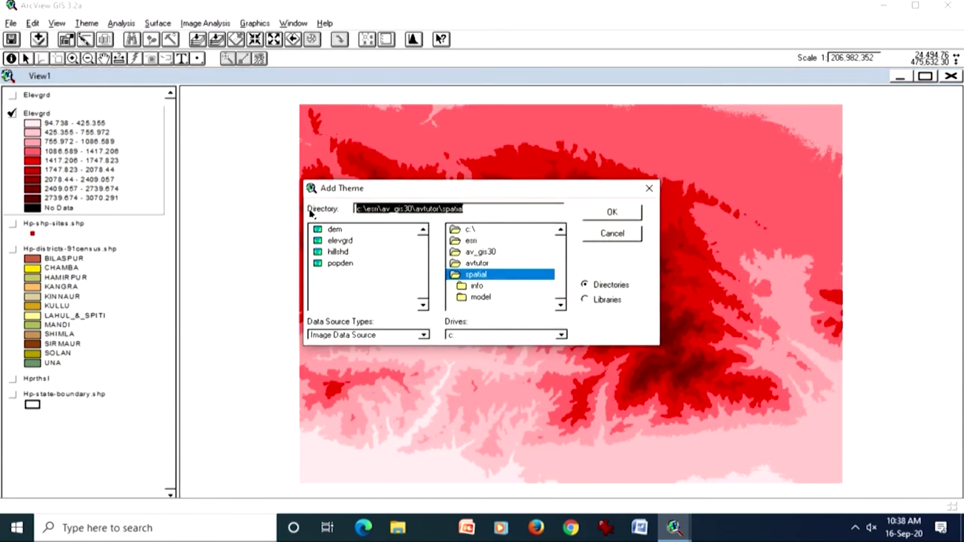
click(375, 335)
click(399, 377)
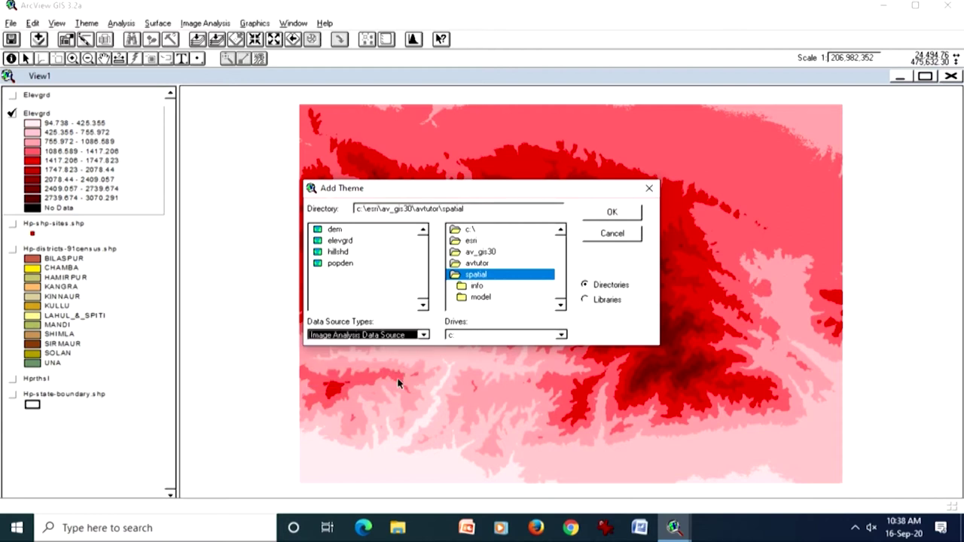
- Browse to avtutor\ia_data, add moscow_spot.tif, and switch it on
click(472, 263)
double_click(470, 240)
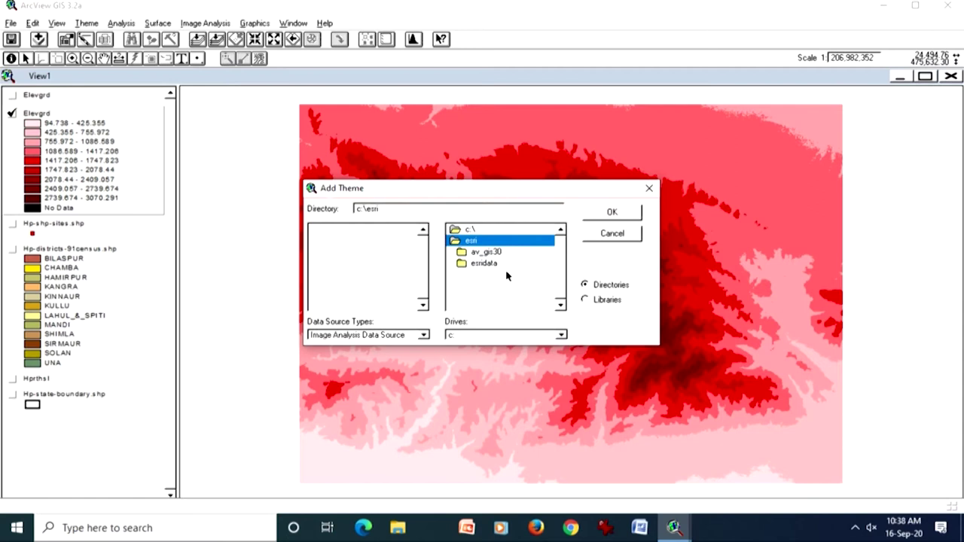
double_click(486, 263)
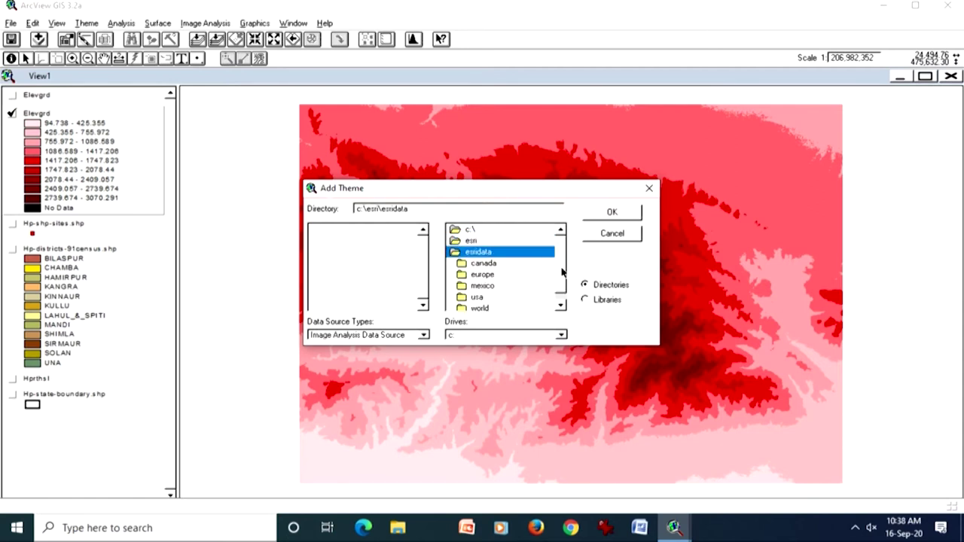
click(560, 304)
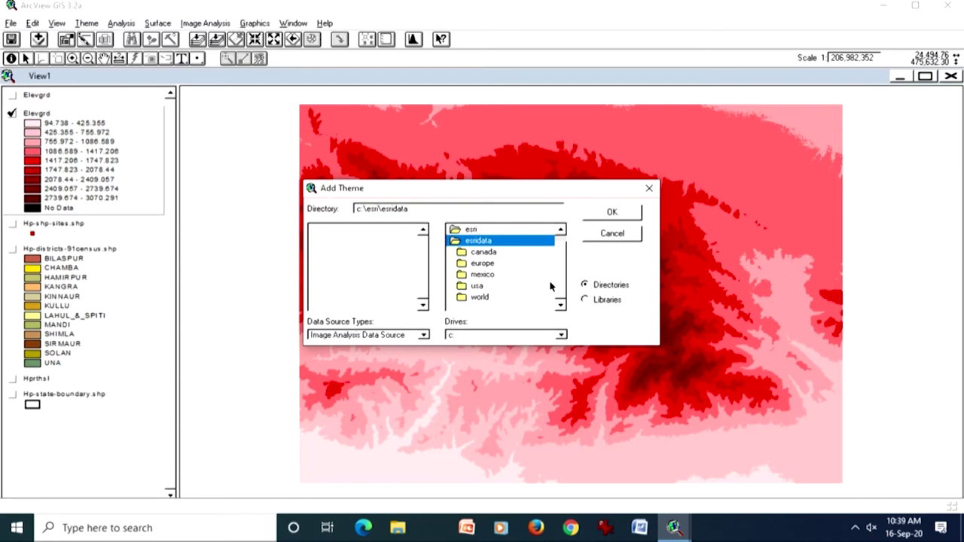
double_click(475, 230)
double_click(490, 253)
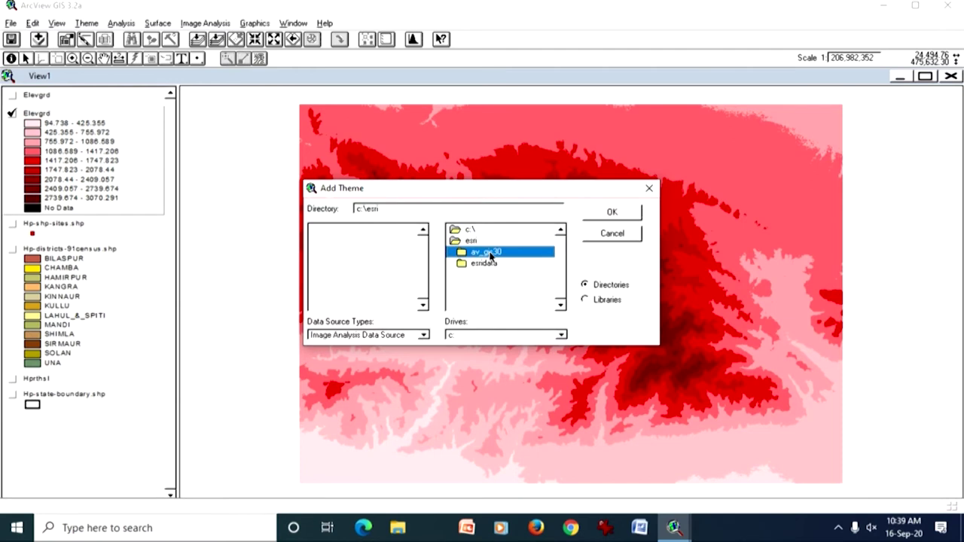
double_click(491, 287)
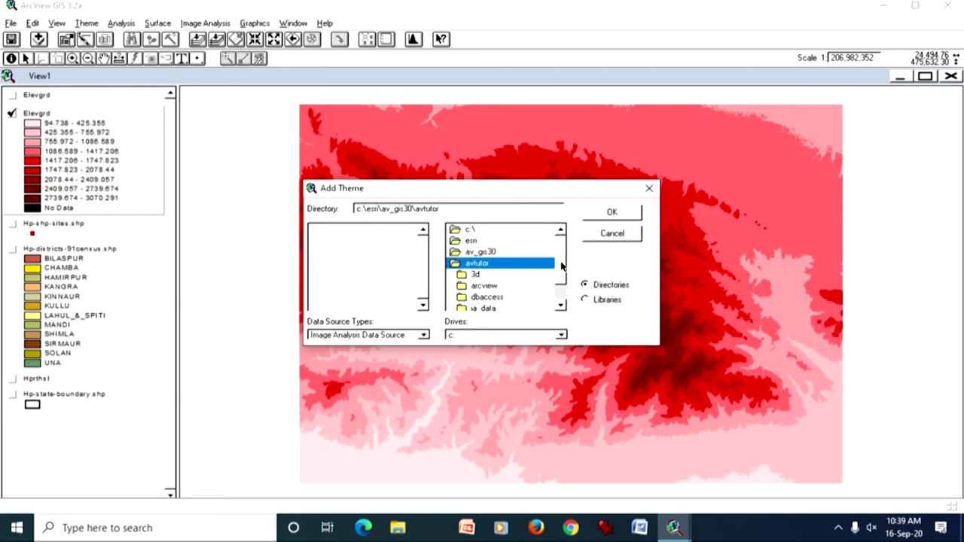
scroll(500, 285, down, 1)
double_click(497, 276)
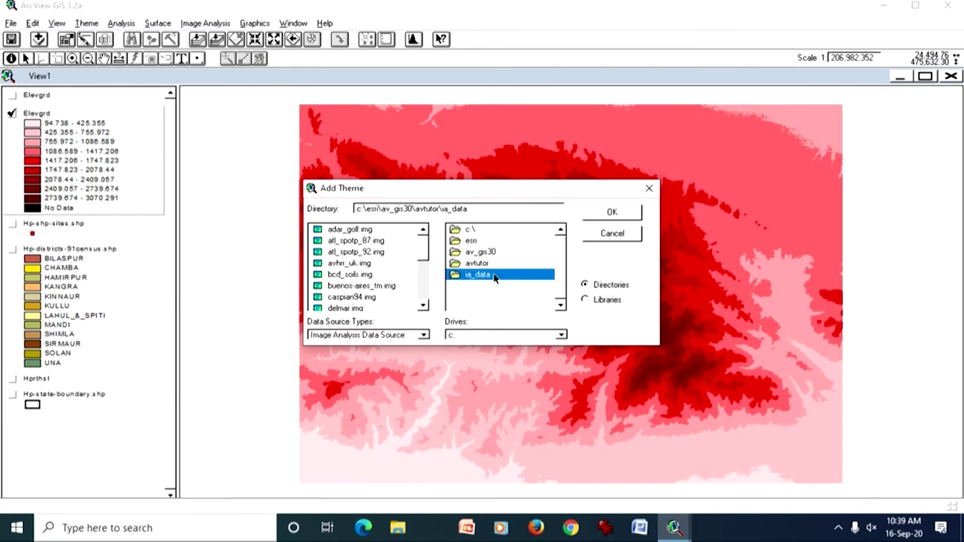
drag(423, 250, 425, 270)
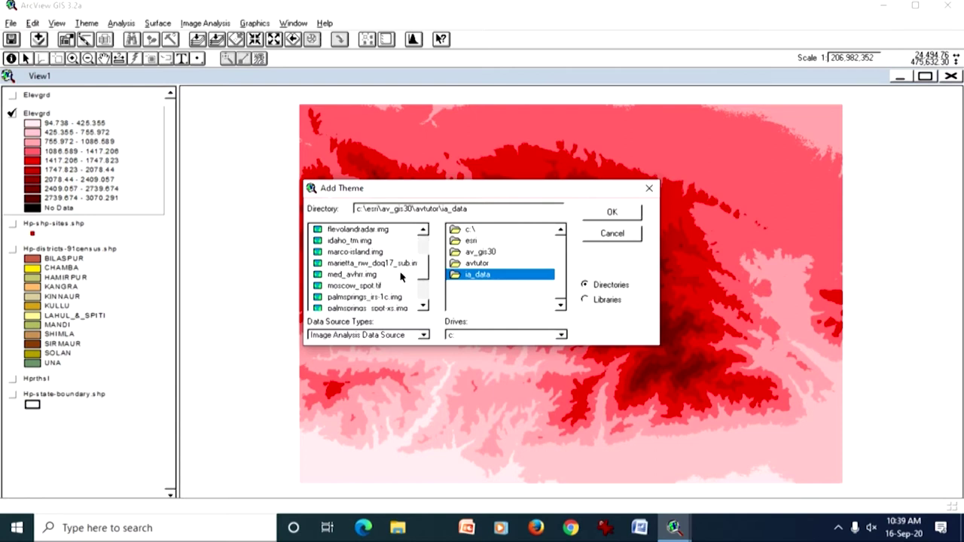
double_click(380, 286)
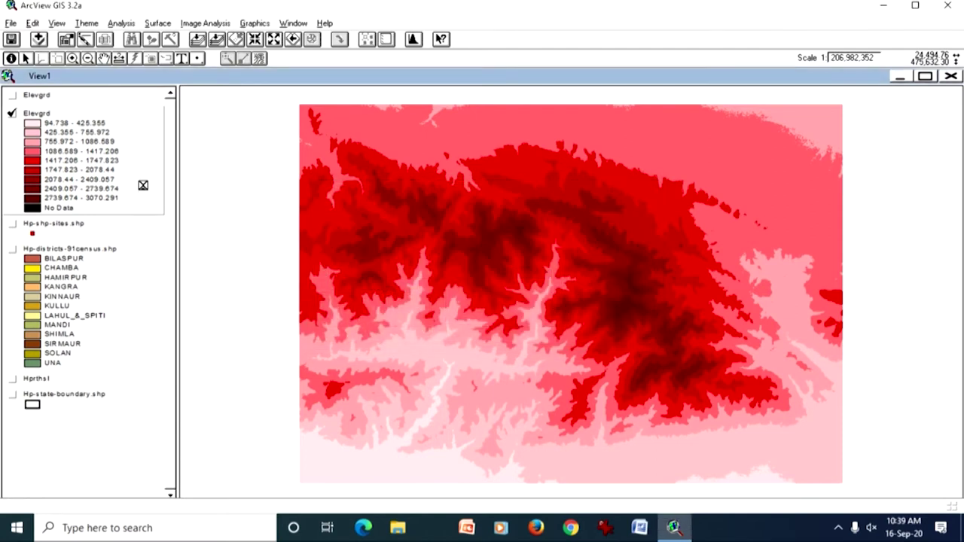
click(11, 95)
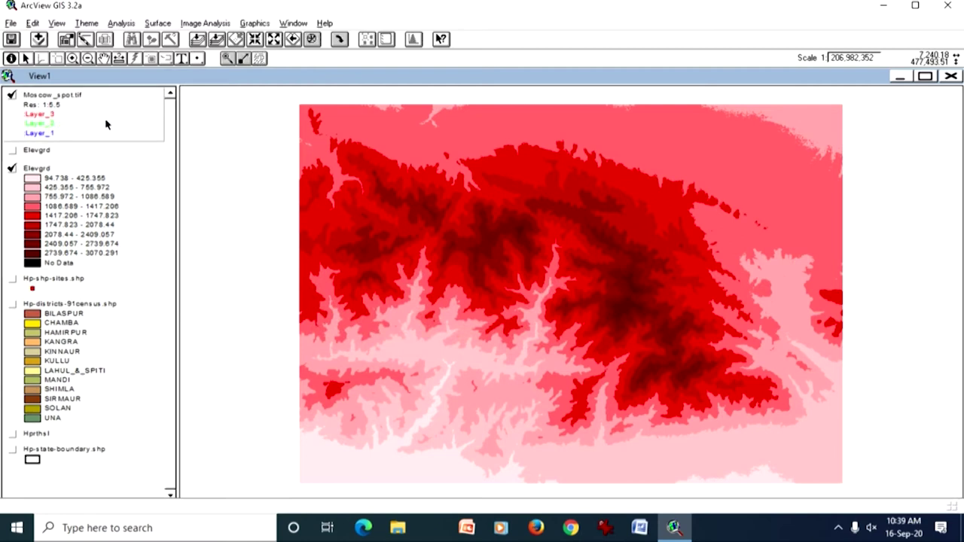
- Zoom to Moscow_spot.tif and apply a Standard Deviations stretch in its Legend Editor
click(216, 39)
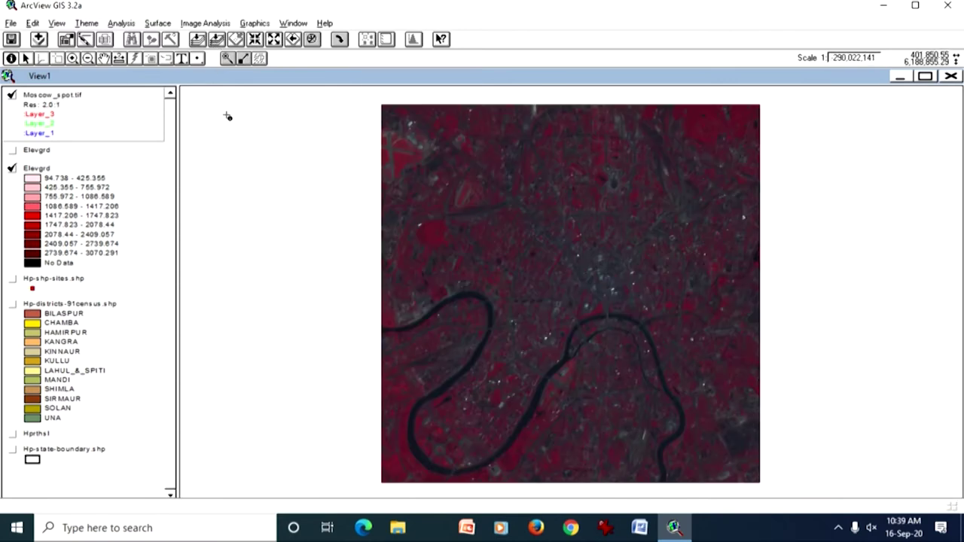
double_click(113, 97)
drag(142, 43, 304, 94)
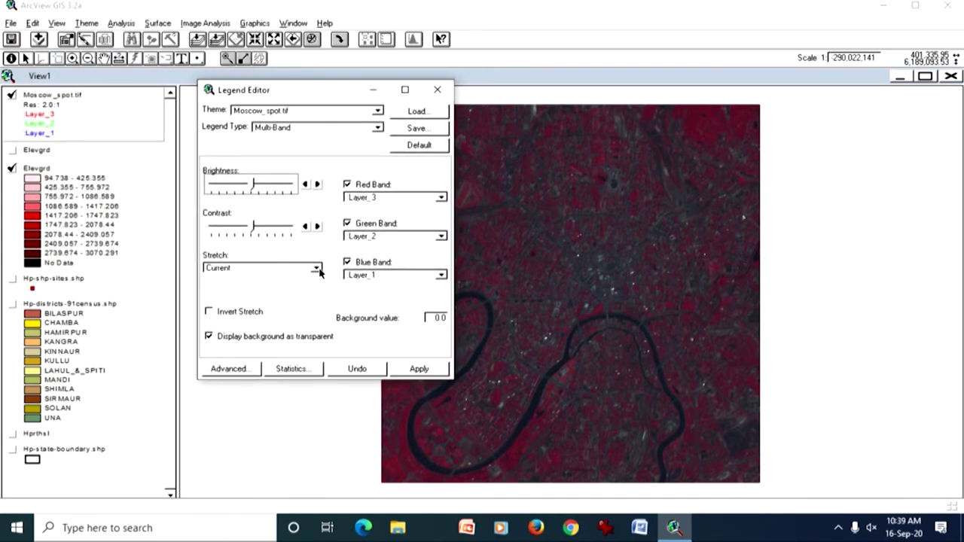
click(317, 268)
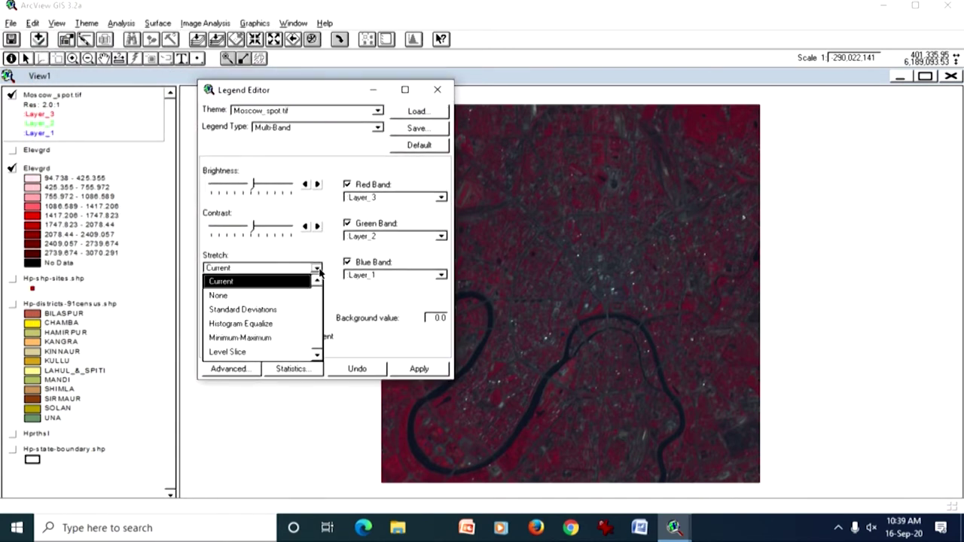
click(293, 314)
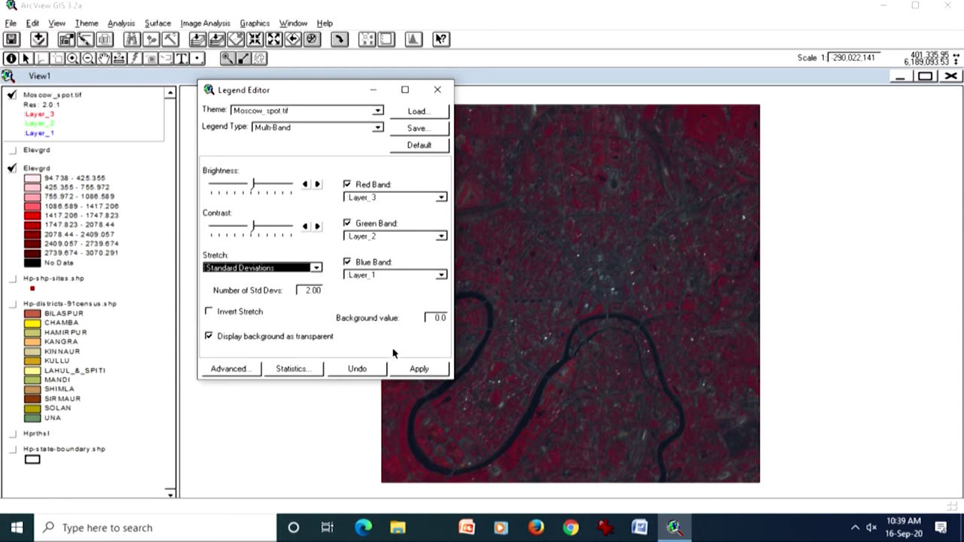
click(407, 369)
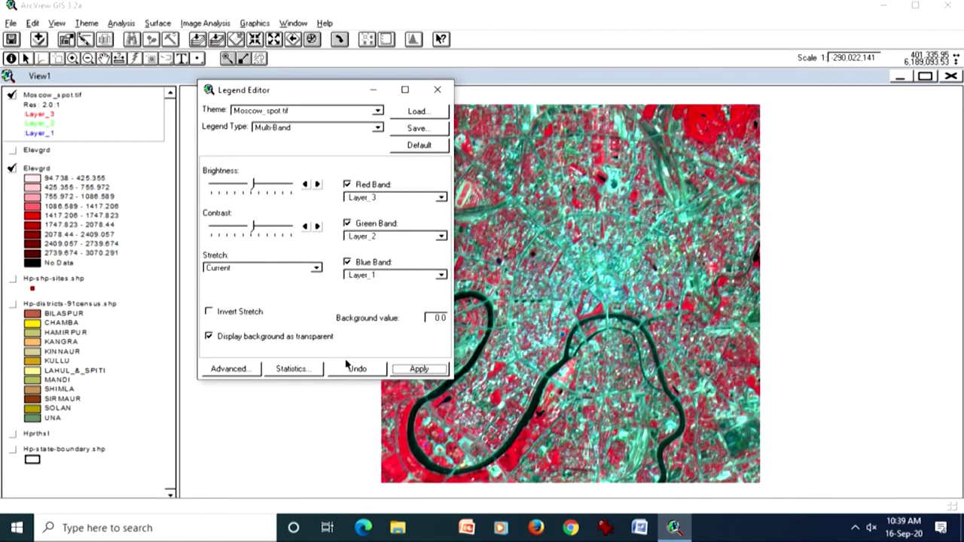
click(436, 89)
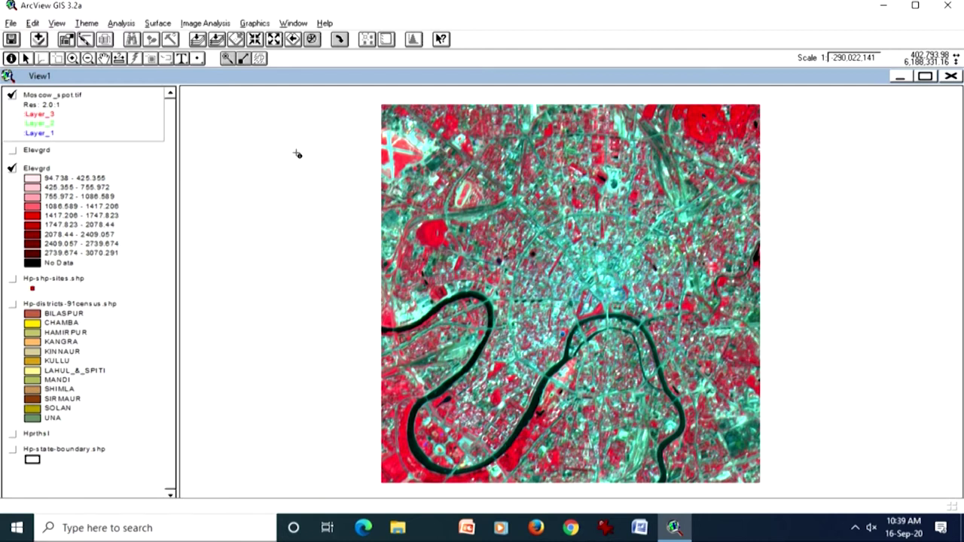
- Zoom to pixel level near the river and identify a pixel with band values 80, 86, 82
click(72, 59)
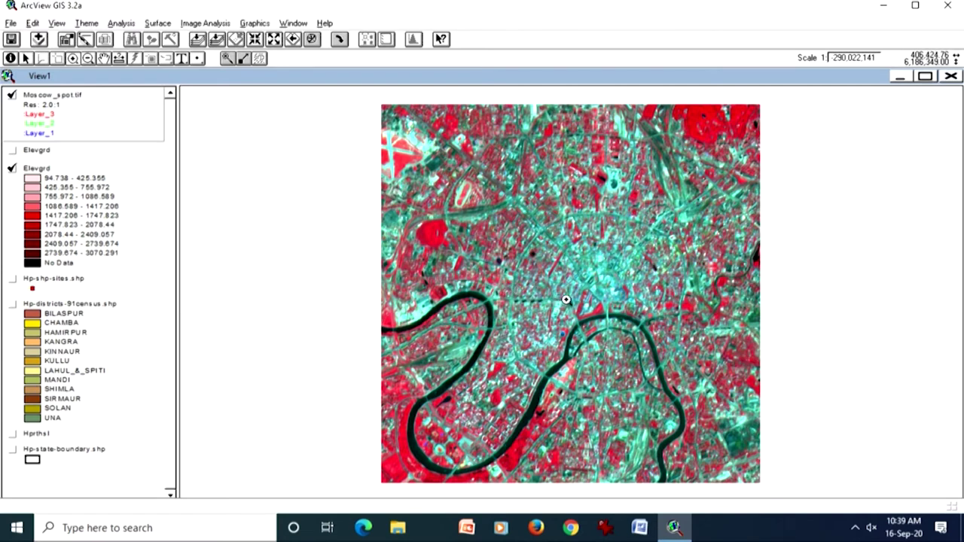
drag(583, 298, 613, 325)
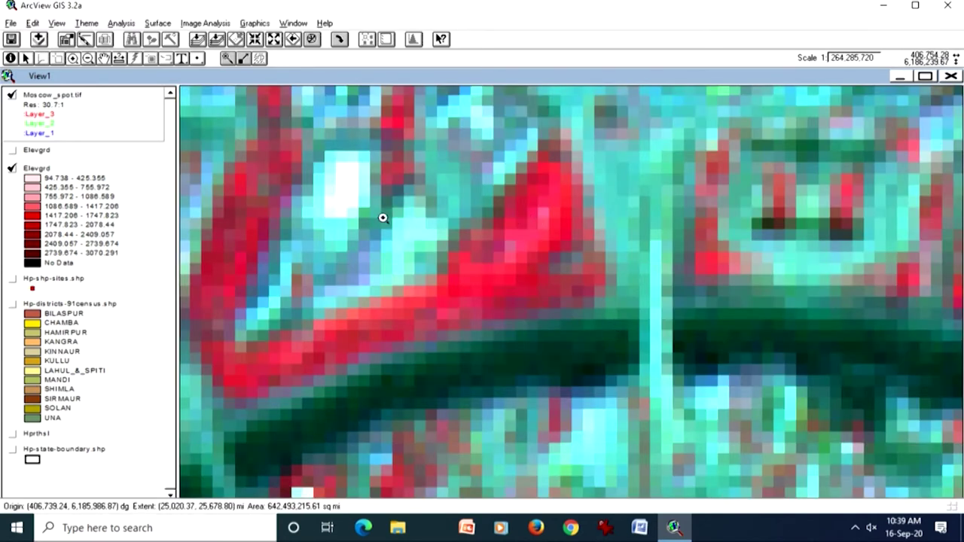
drag(338, 196, 369, 232)
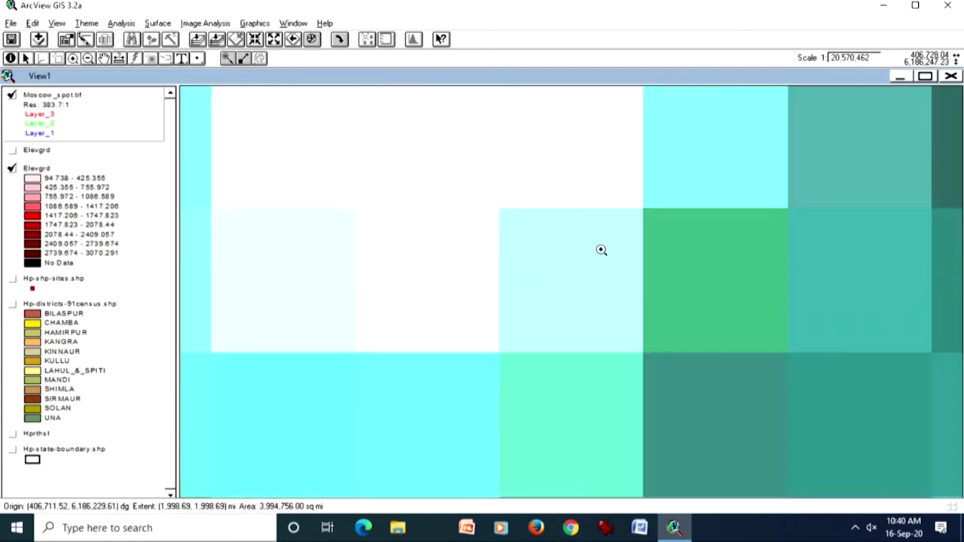
click(6, 58)
click(540, 251)
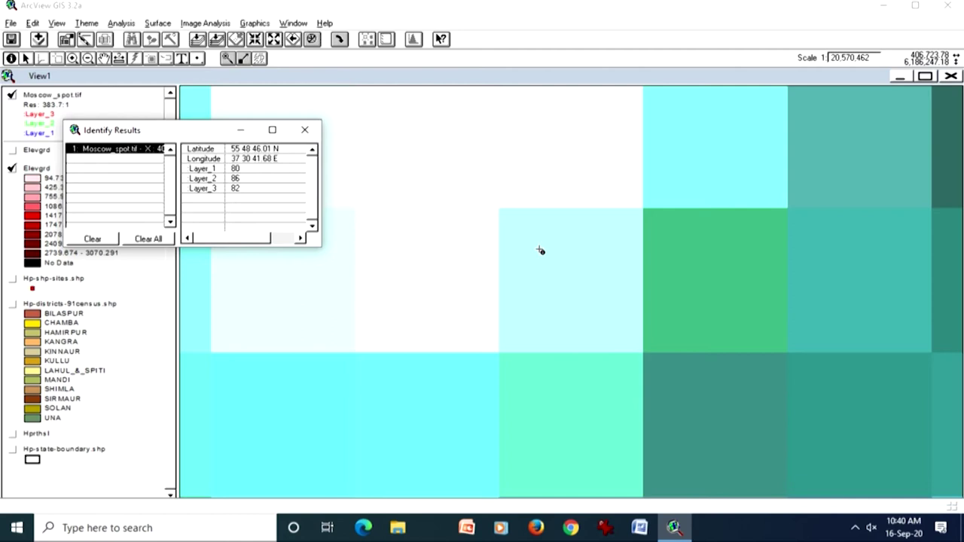
- Identify two more Moscow_spot.tif pixels, adding one with band values 58, 55 and 52
click(536, 235)
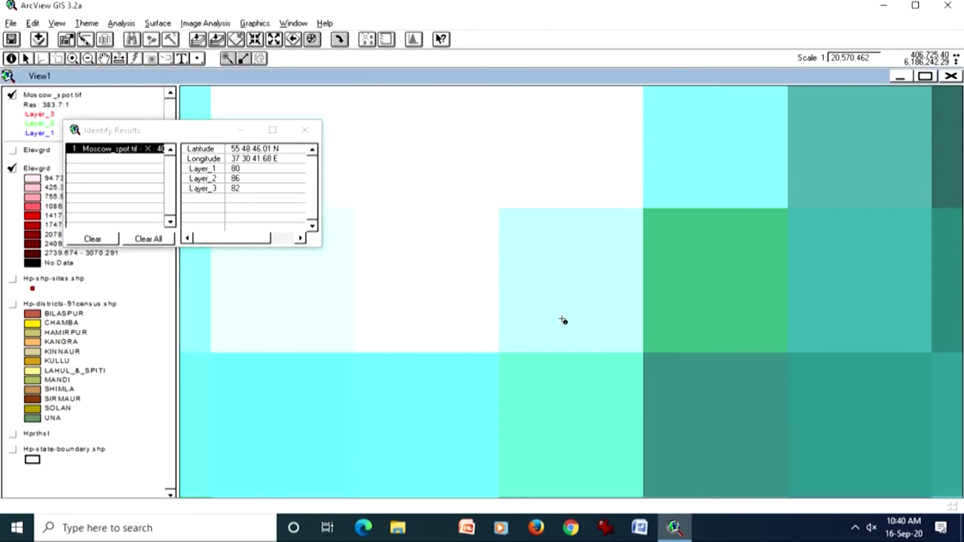
click(680, 230)
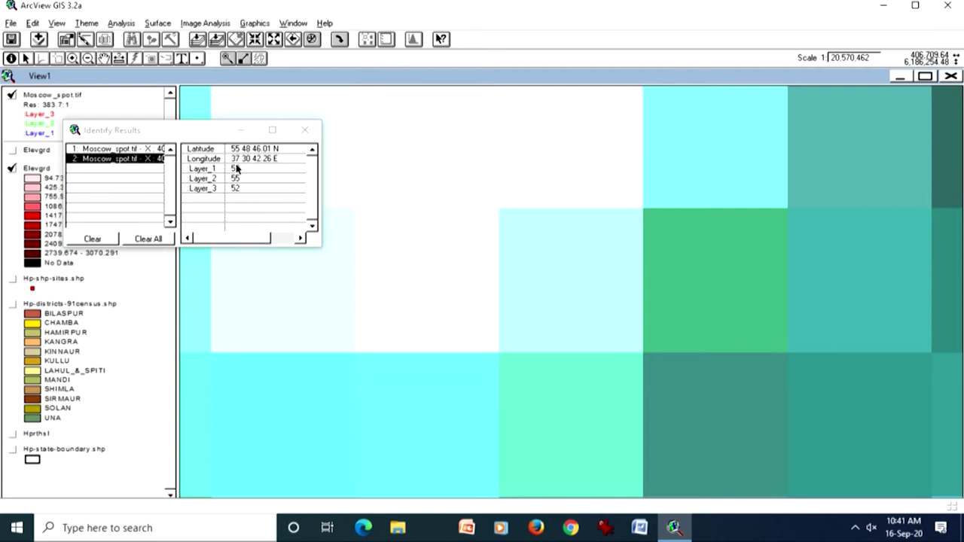
click(405, 287)
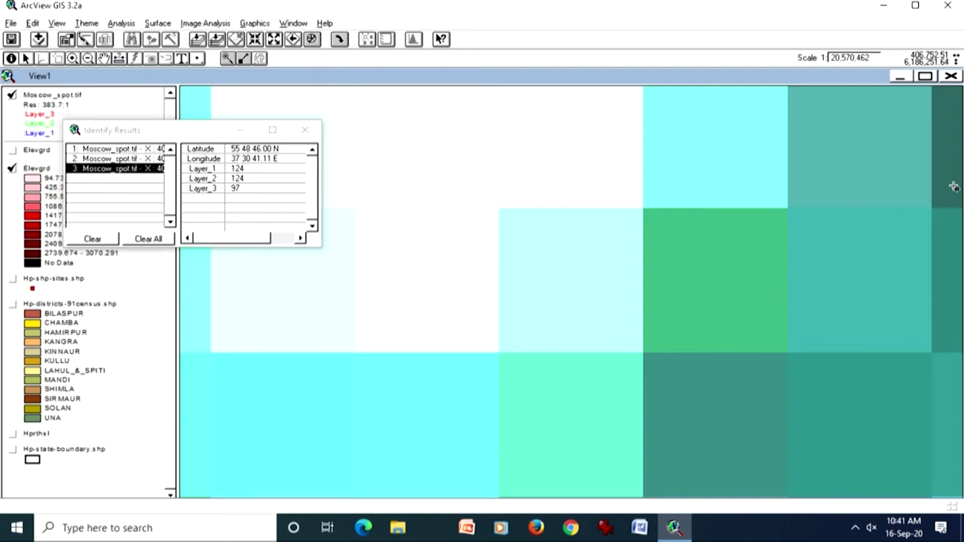
- Pan to neighbouring pixels and identify the dark teal pixel with bands 54, 44 and 49
click(104, 58)
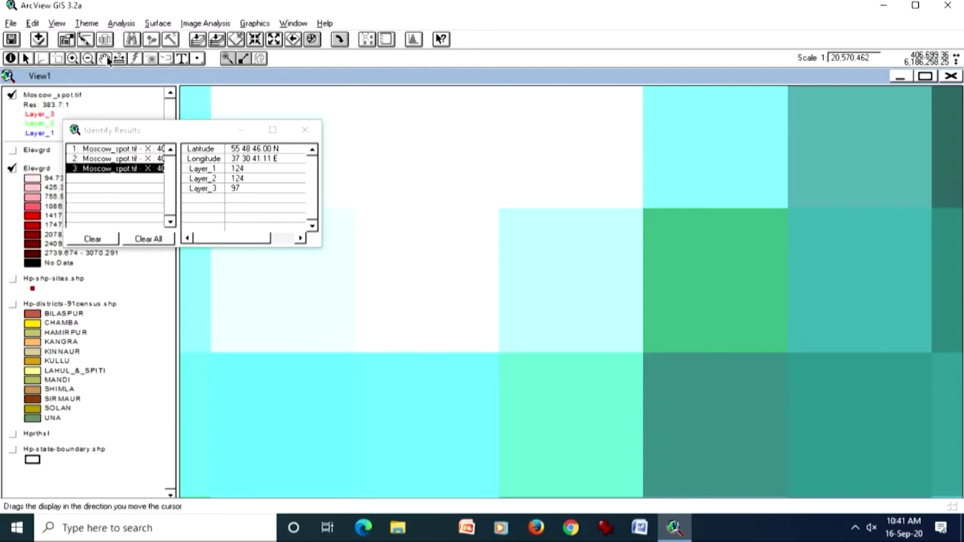
drag(780, 306, 505, 340)
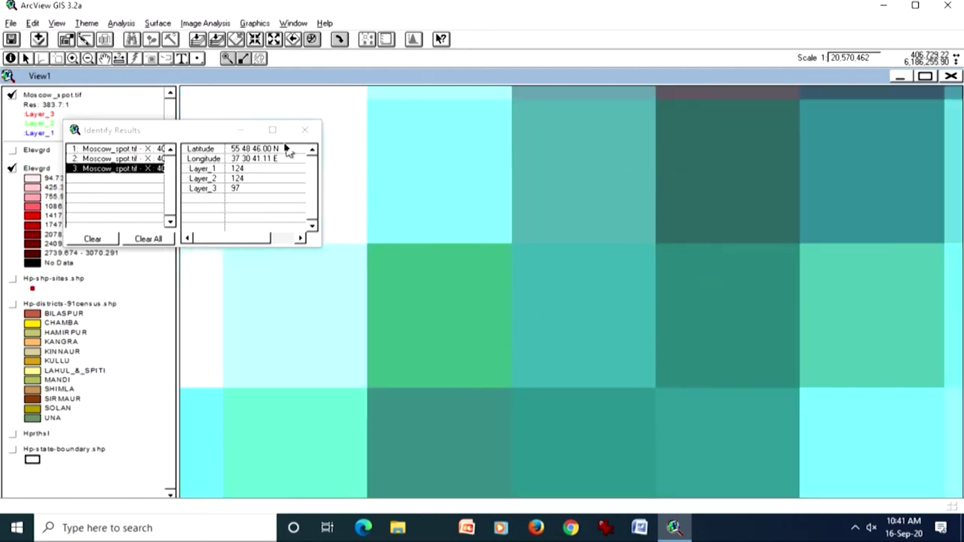
click(11, 58)
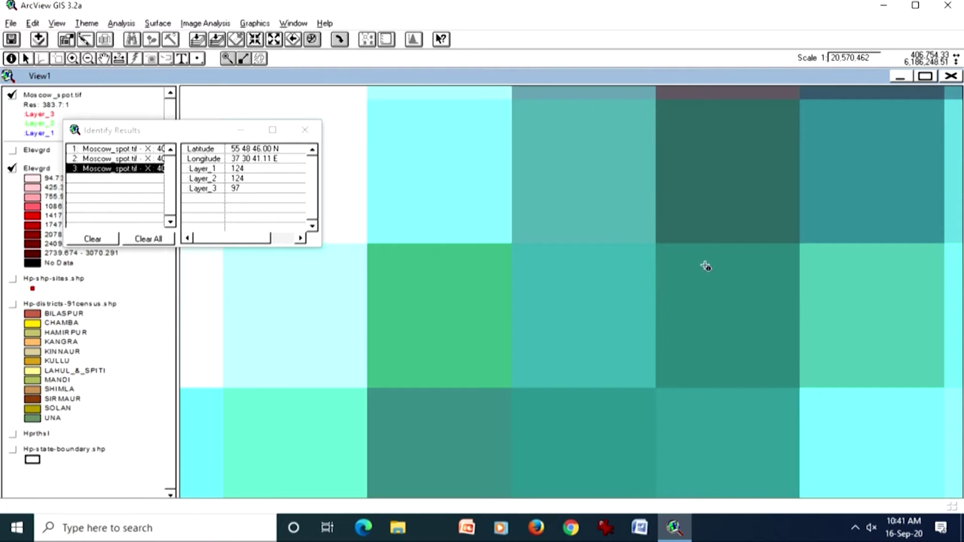
click(724, 191)
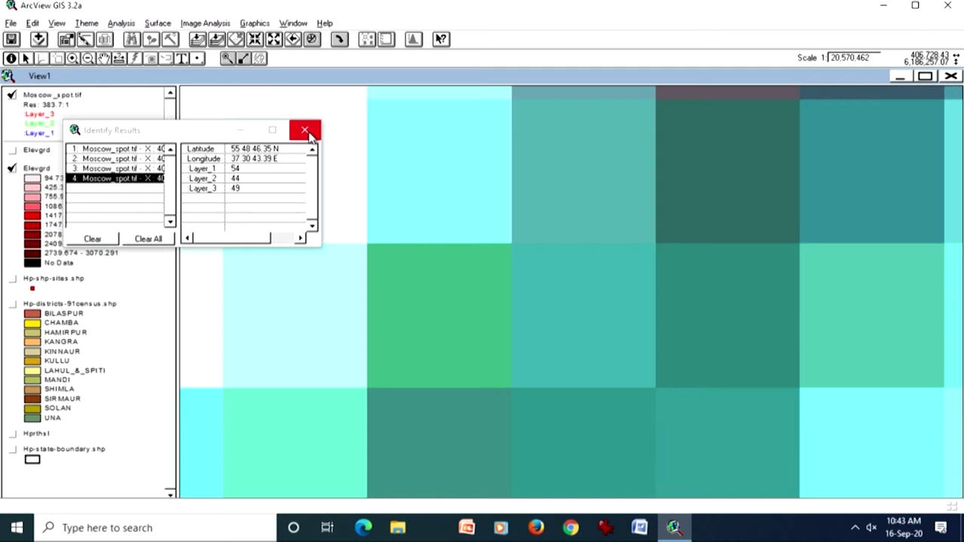
- Close Identify Results, hide Moscow_spot.tif and Elevgrd, and zoom to full extent
click(305, 132)
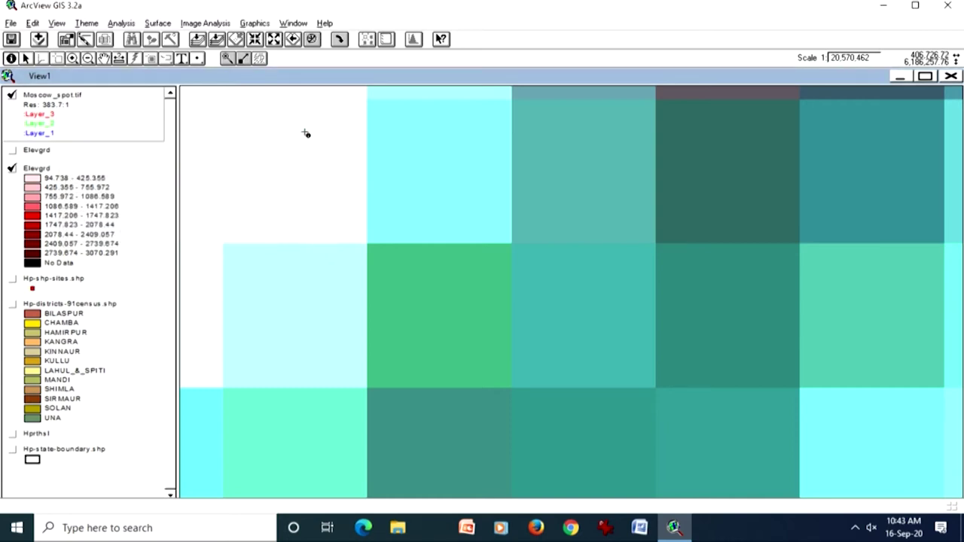
click(12, 95)
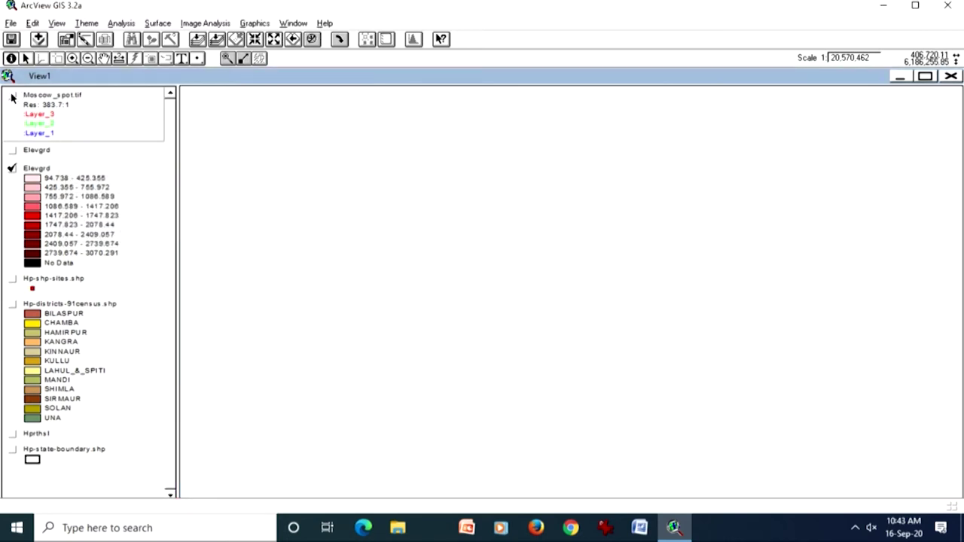
click(12, 170)
click(216, 39)
- Add soilsamp.shp from avtutor\spatial as a feature theme and switch it on
click(41, 38)
click(384, 335)
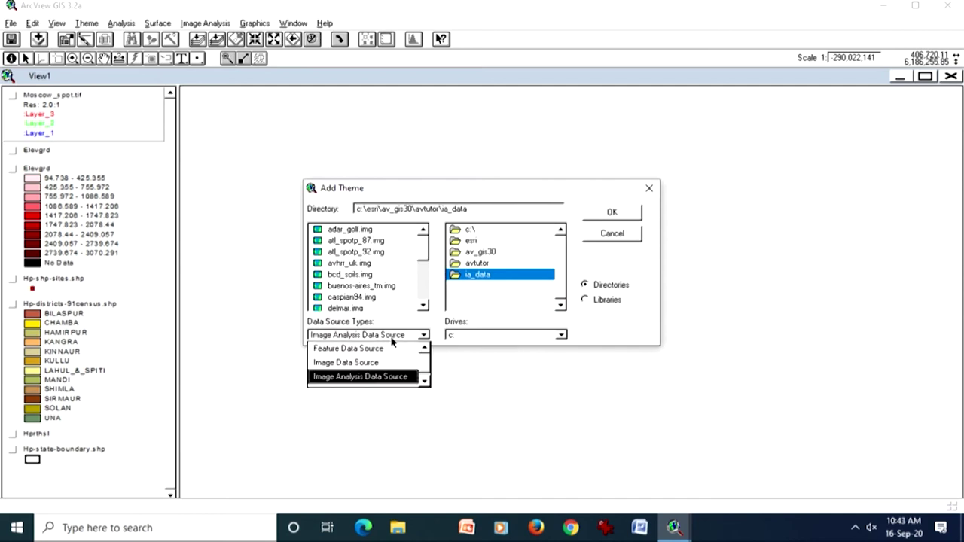
click(400, 349)
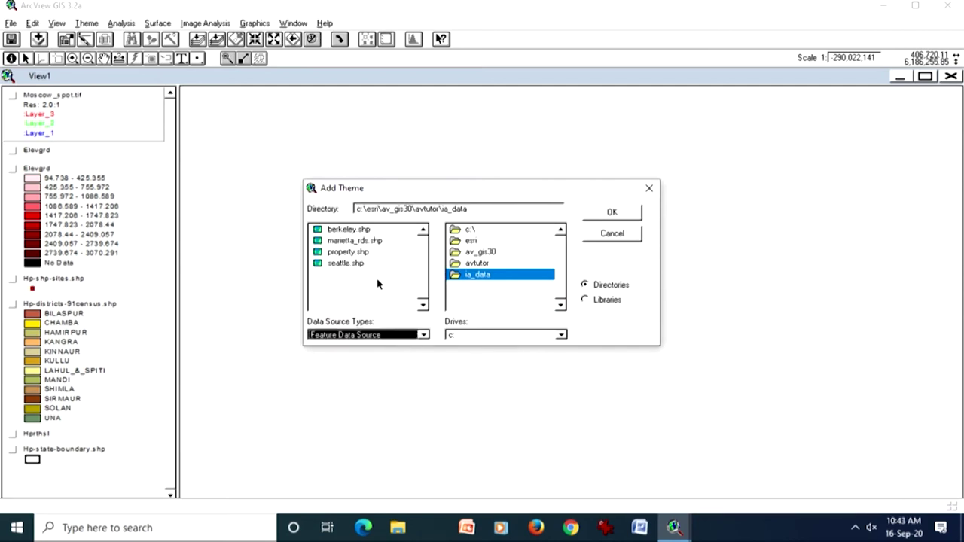
double_click(465, 265)
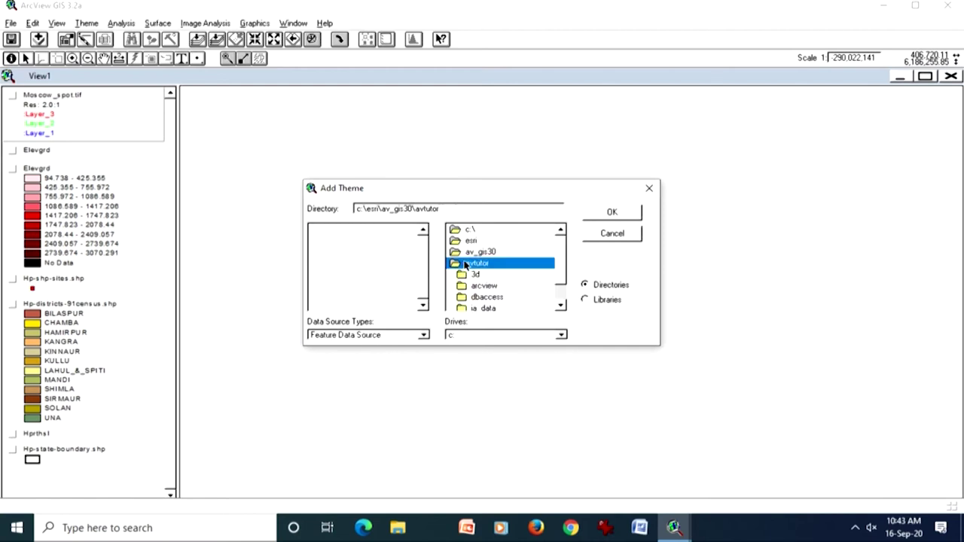
scroll(561, 274, down, 1)
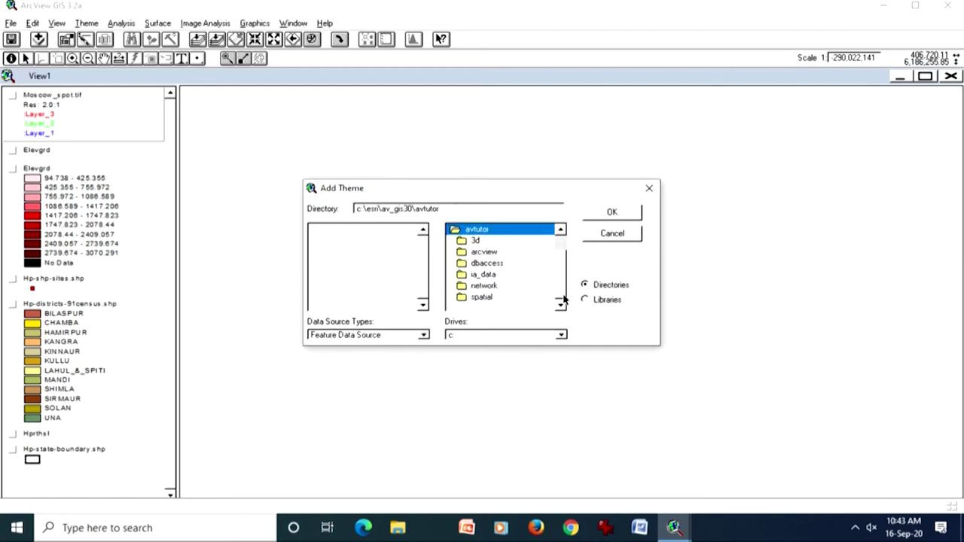
double_click(486, 297)
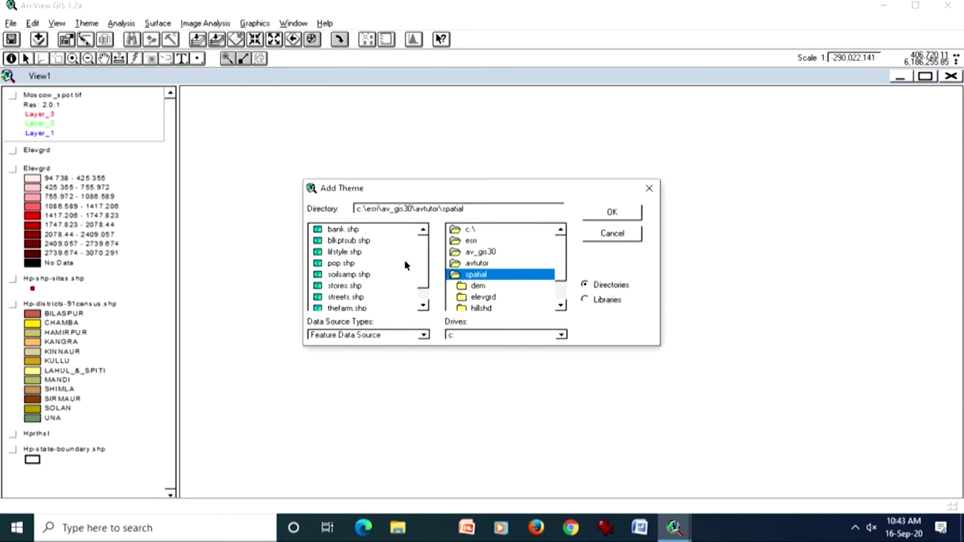
double_click(368, 274)
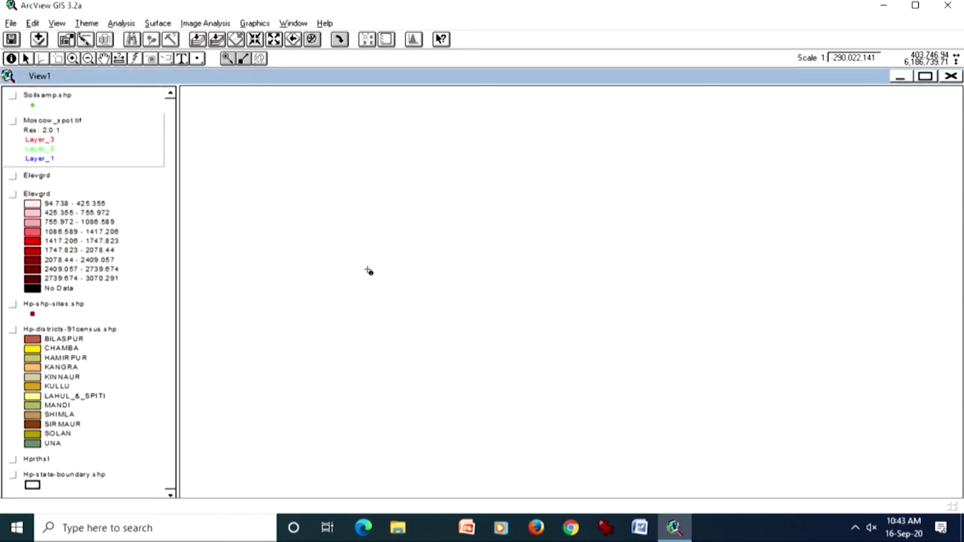
click(12, 94)
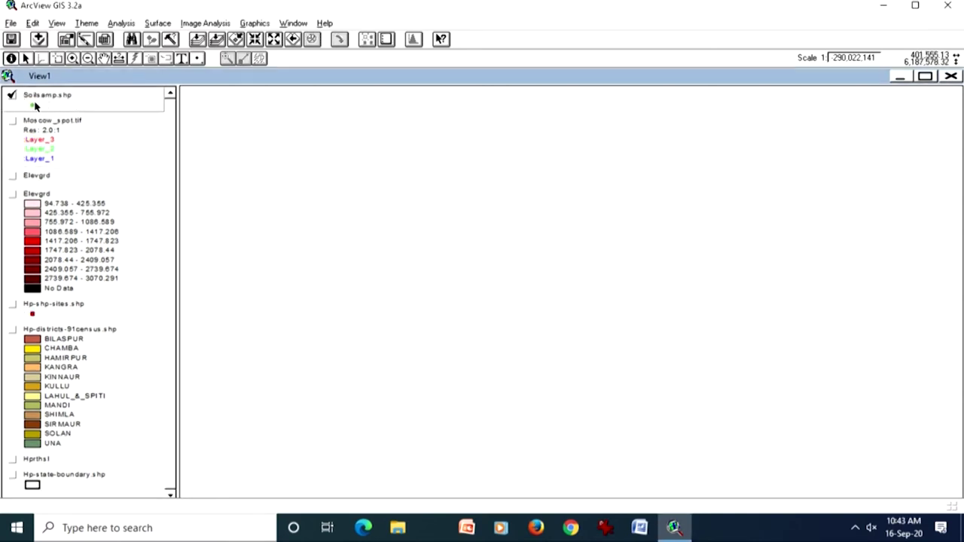
- Give Soilsamp.shp a red square marker in the Legend Editor and apply it
click(217, 39)
double_click(108, 98)
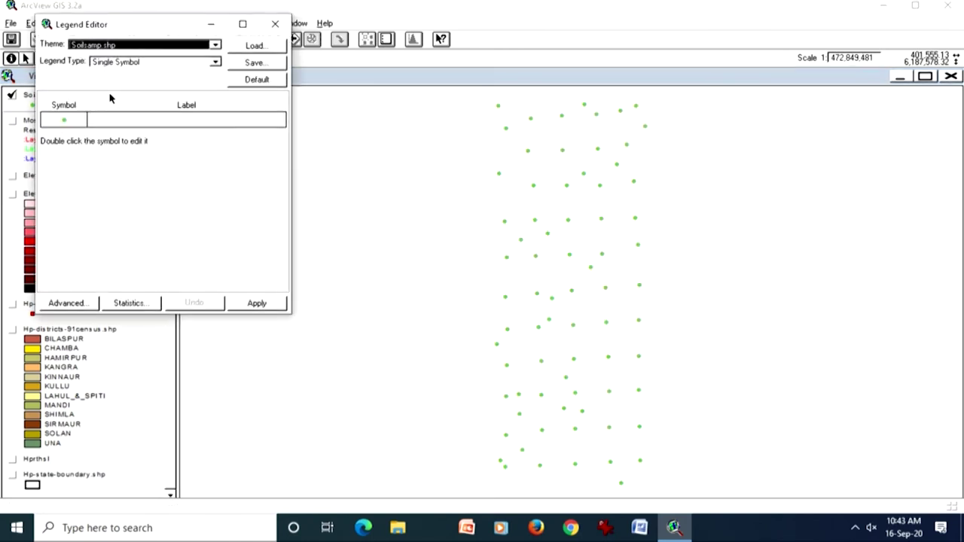
double_click(81, 125)
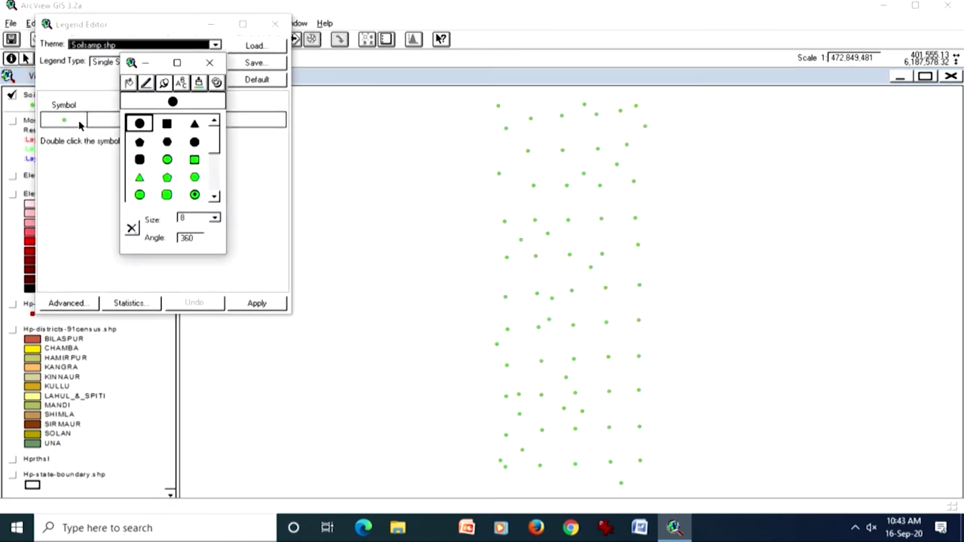
click(194, 160)
click(200, 83)
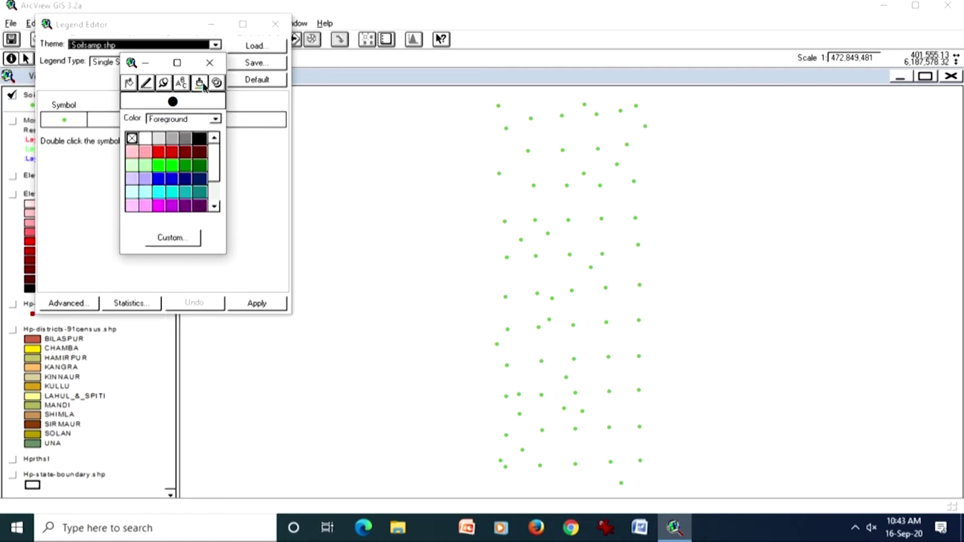
click(162, 154)
click(254, 305)
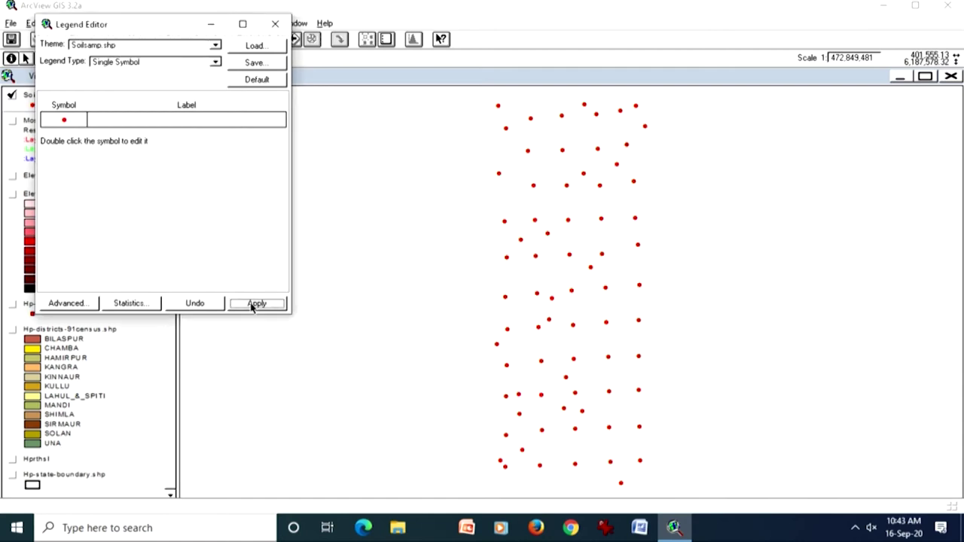
click(275, 23)
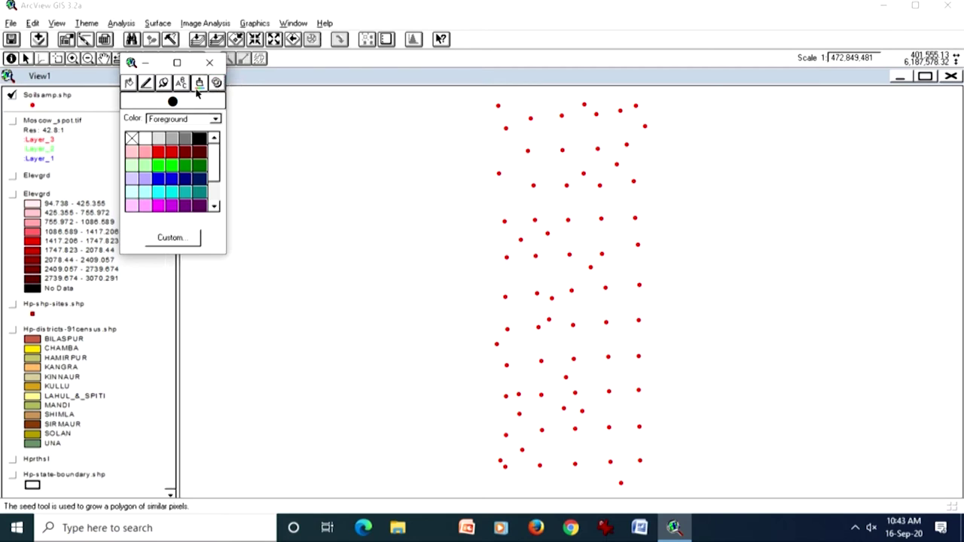
- Reselect the red square marker, reapply it to the samples, and close the Legend Editor and palette
click(164, 85)
click(196, 160)
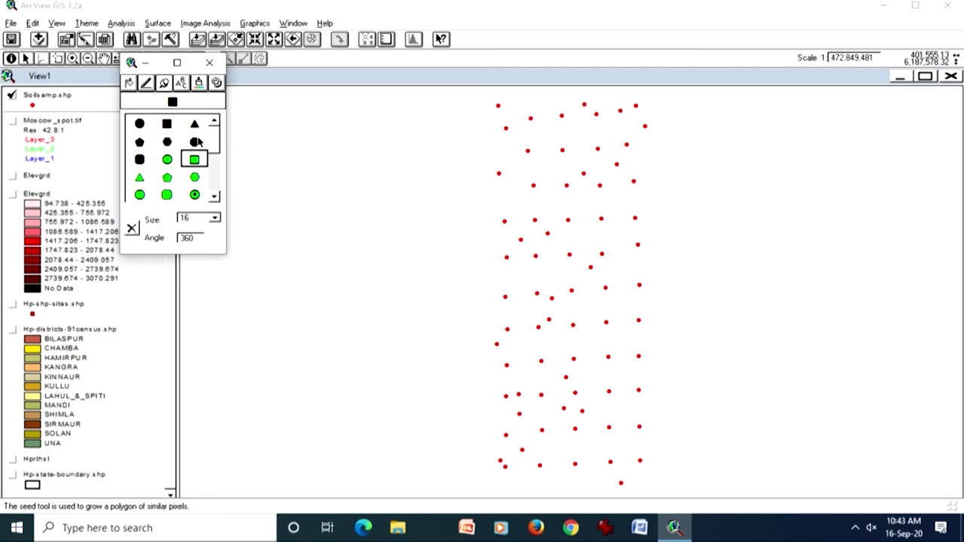
click(199, 84)
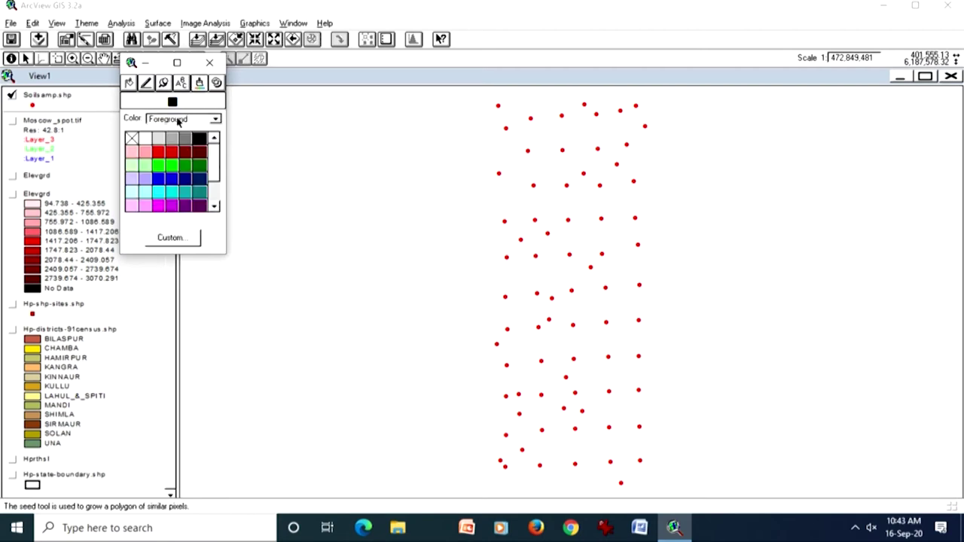
click(159, 152)
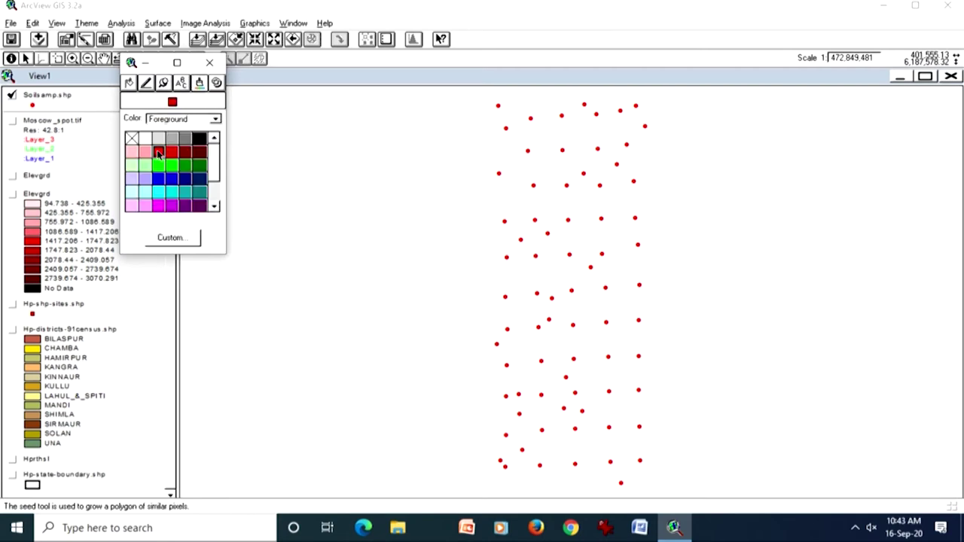
click(209, 62)
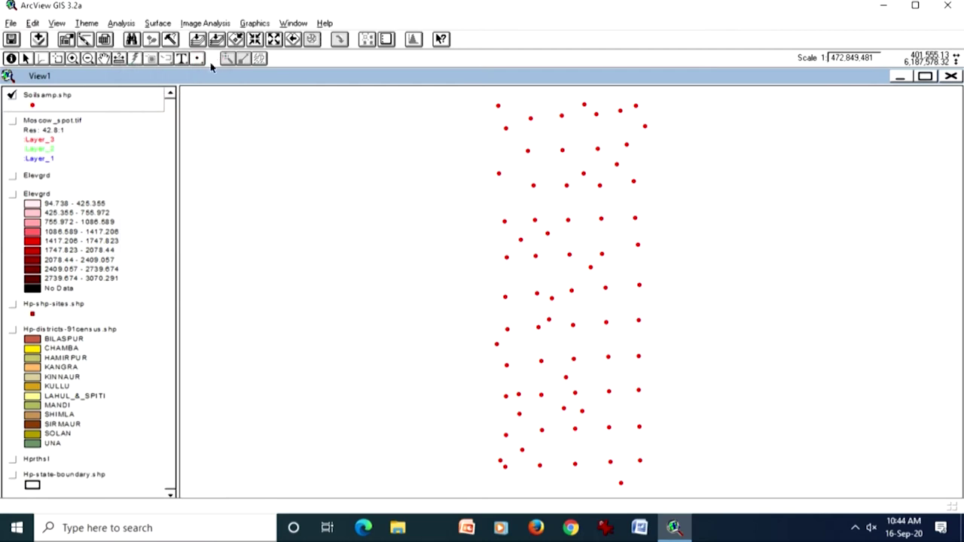
double_click(113, 105)
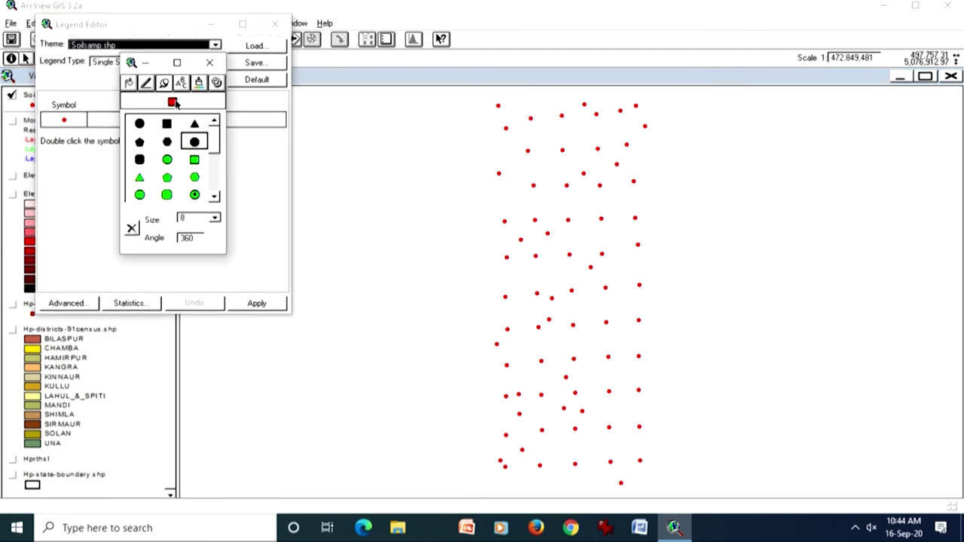
click(194, 160)
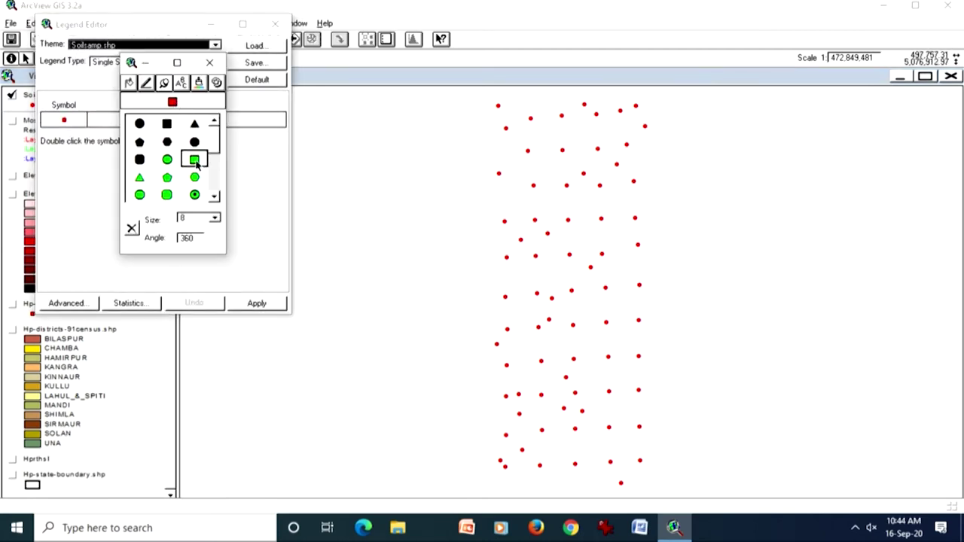
click(246, 307)
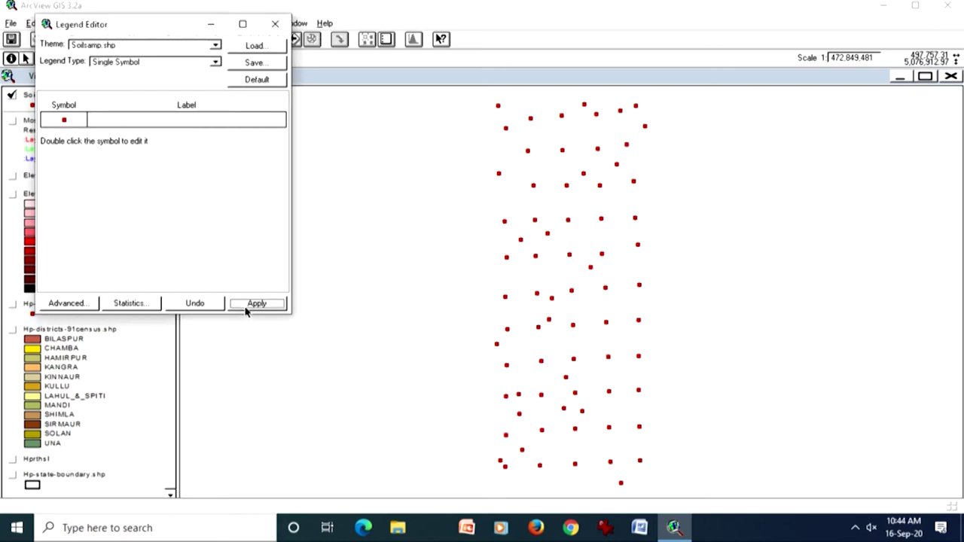
click(275, 24)
click(210, 62)
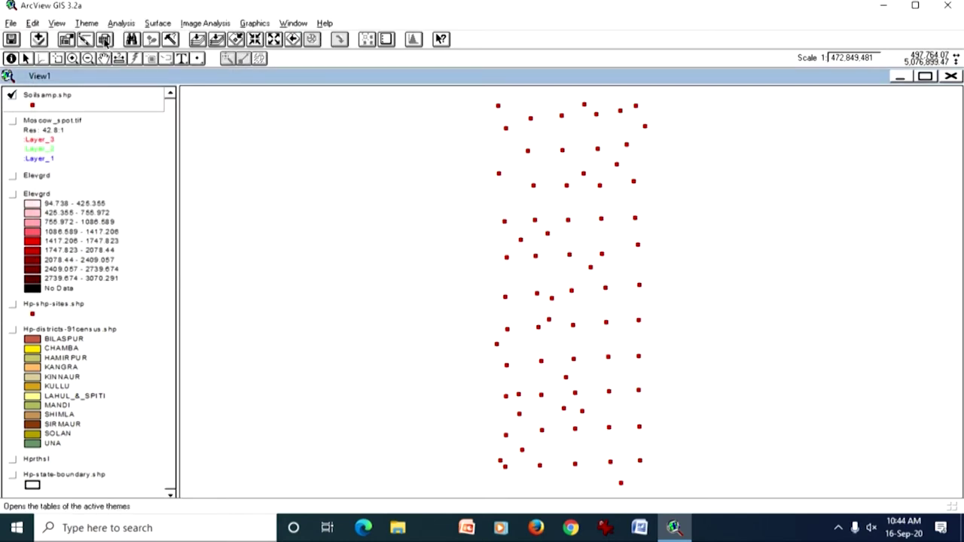
click(105, 41)
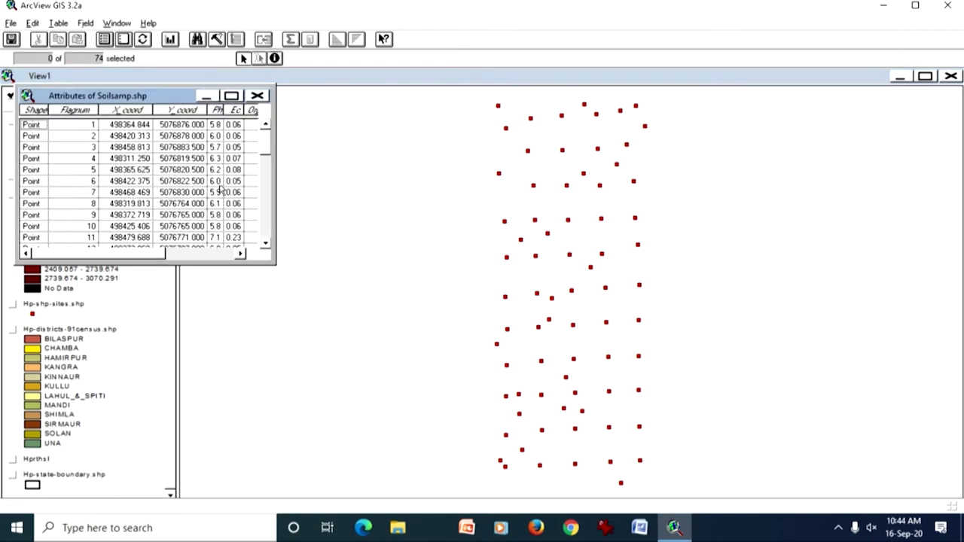
drag(273, 190, 482, 200)
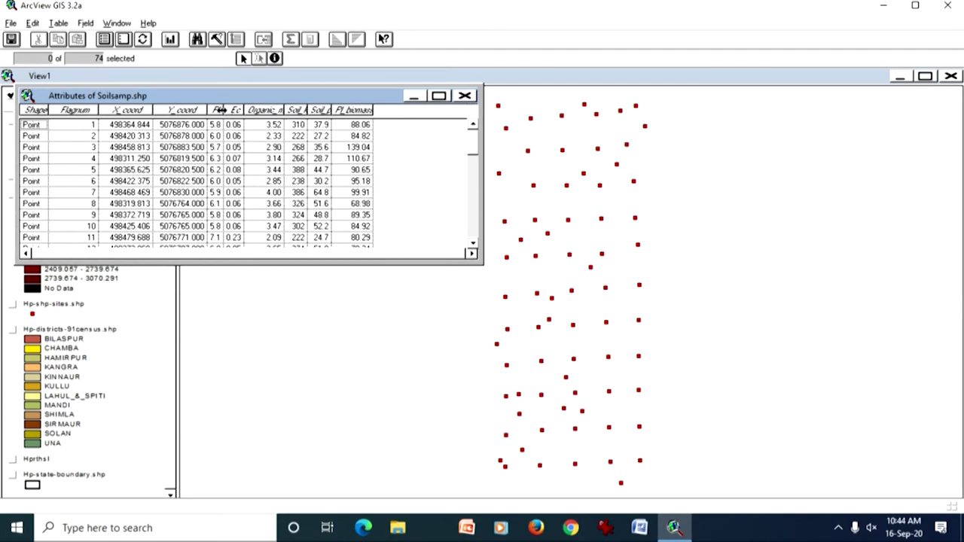
drag(219, 110, 242, 110)
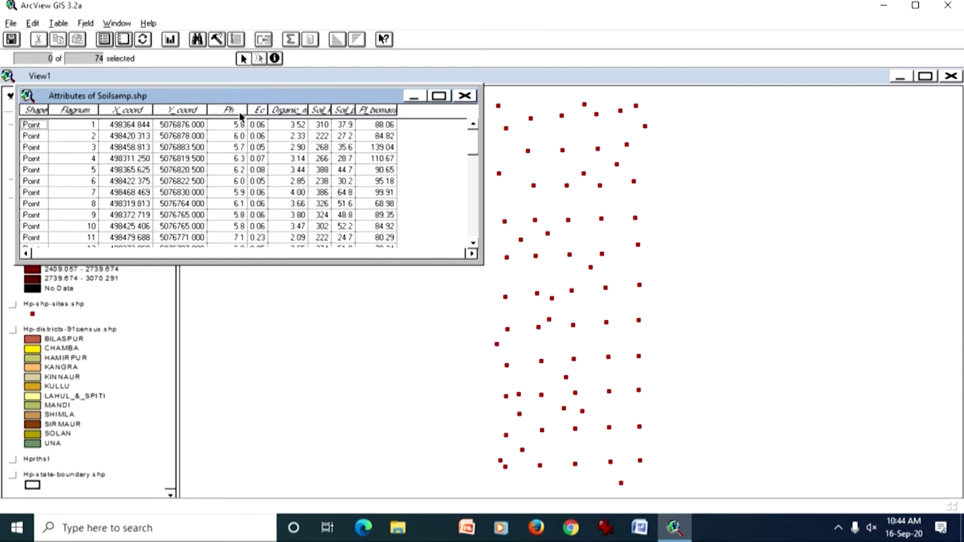
click(234, 111)
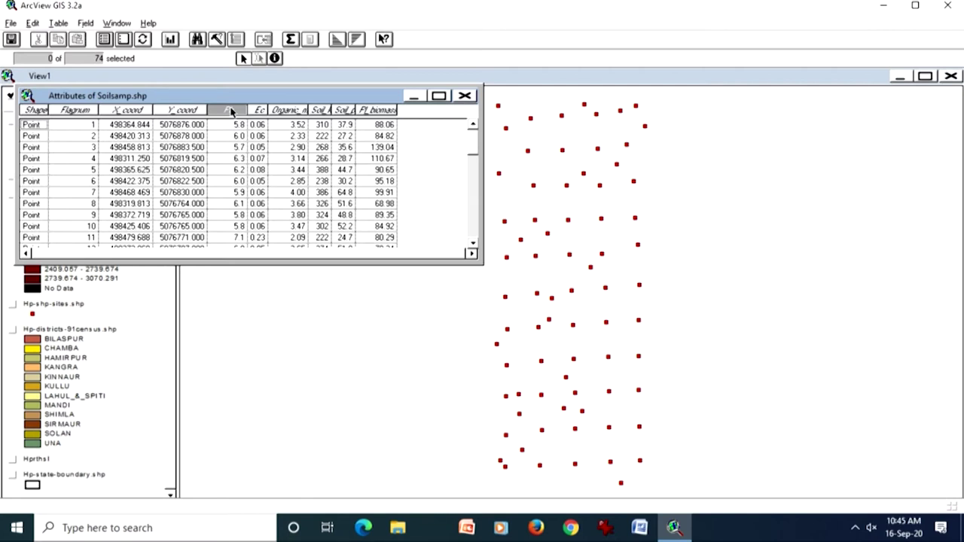
click(231, 112)
click(231, 111)
click(464, 96)
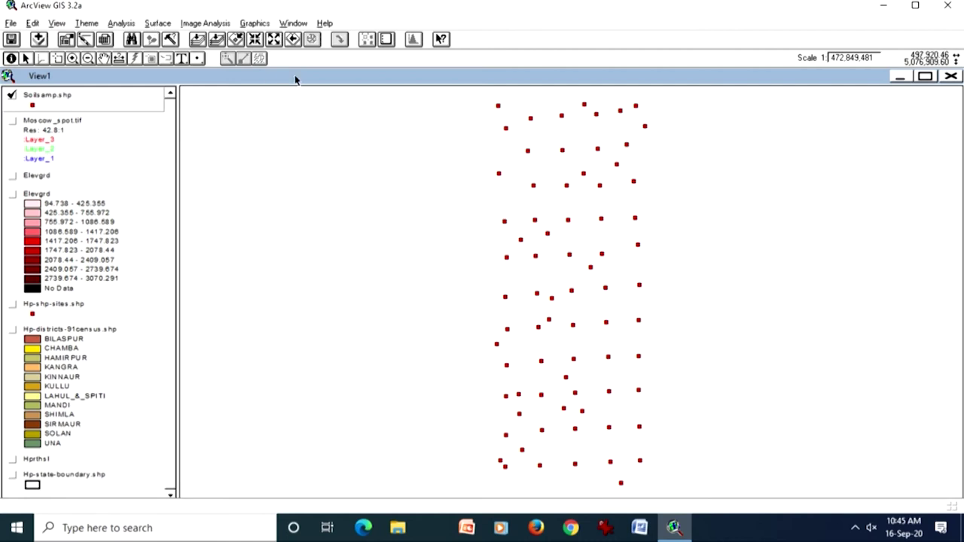
- Enable the 3D Analyst extension in the Extensions dialog
click(12, 24)
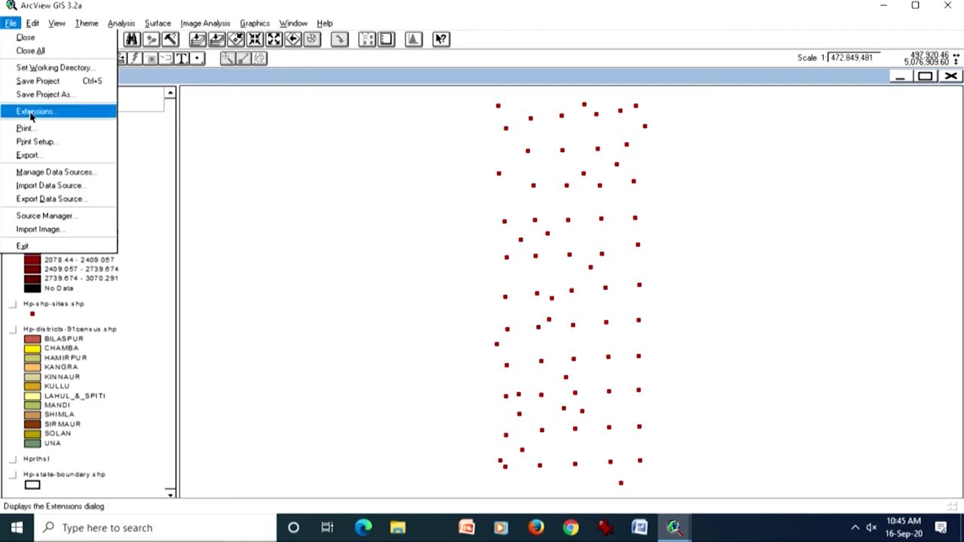
click(32, 112)
click(33, 46)
click(24, 45)
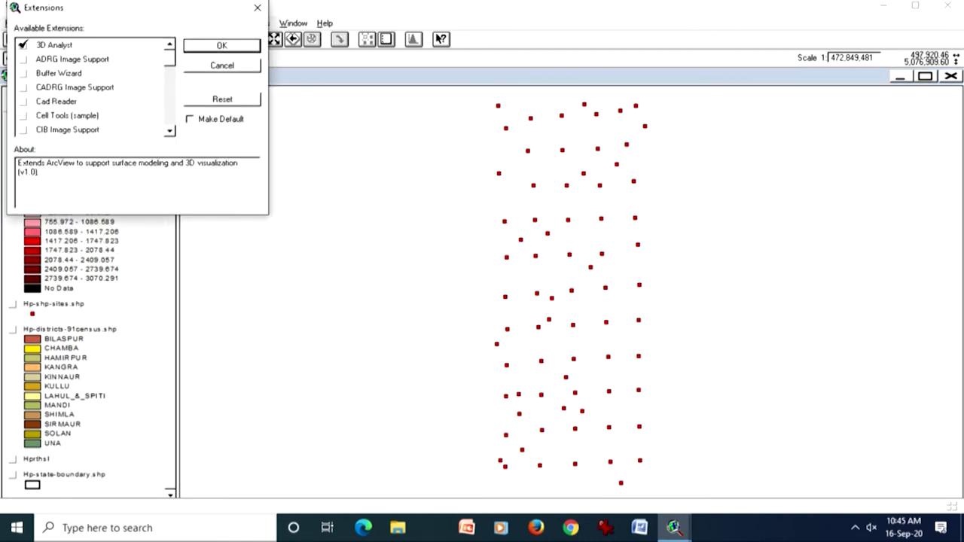
click(189, 45)
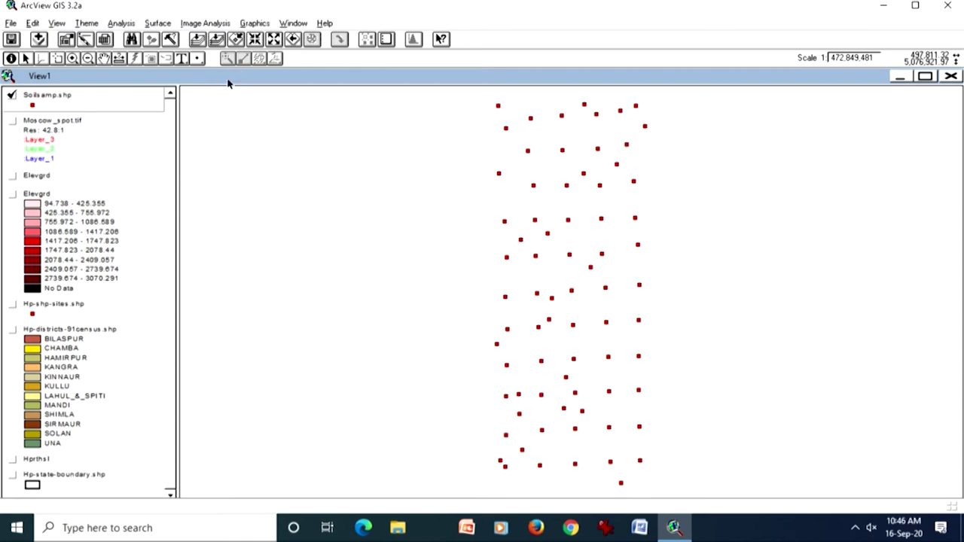
click(157, 25)
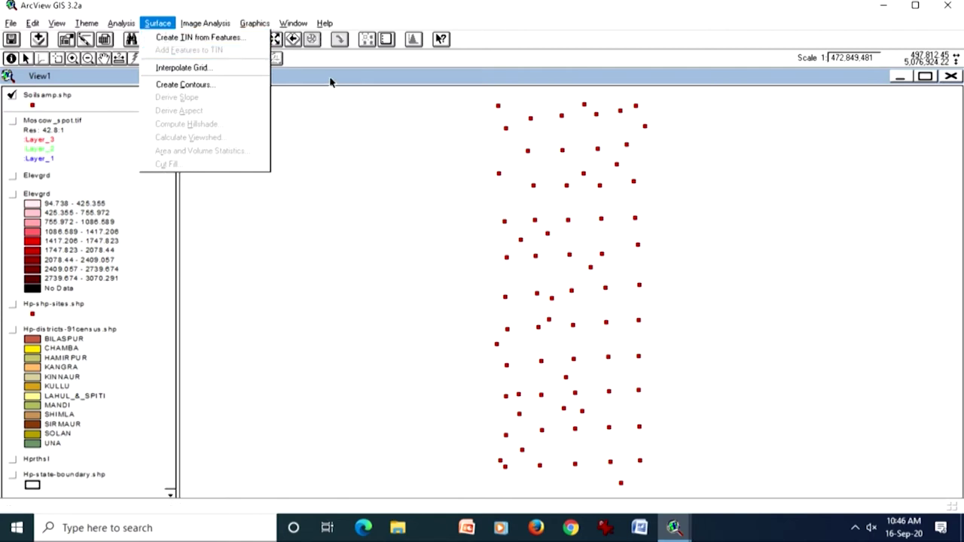
- Create a TIN from the soil sample features using Ph as the height source
click(207, 43)
drag(218, 18, 445, 233)
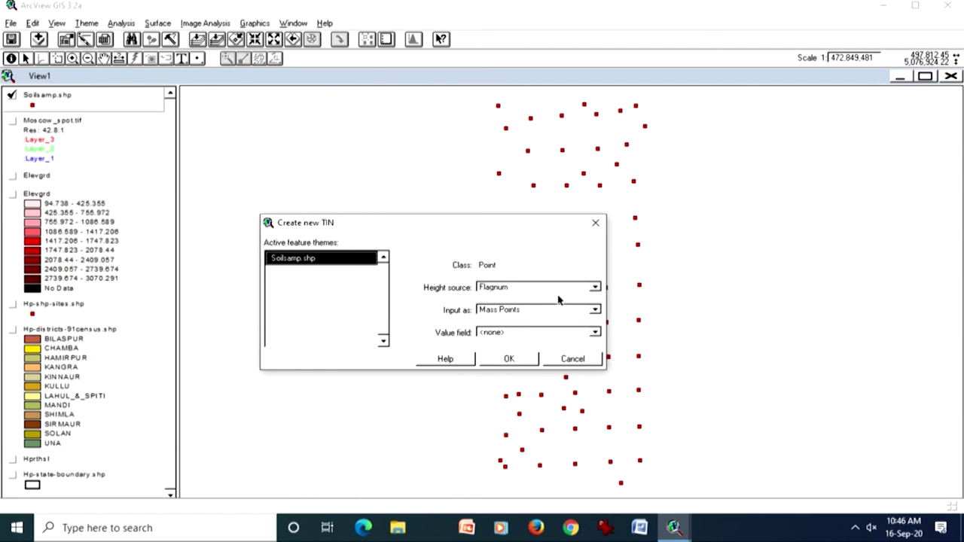
click(594, 287)
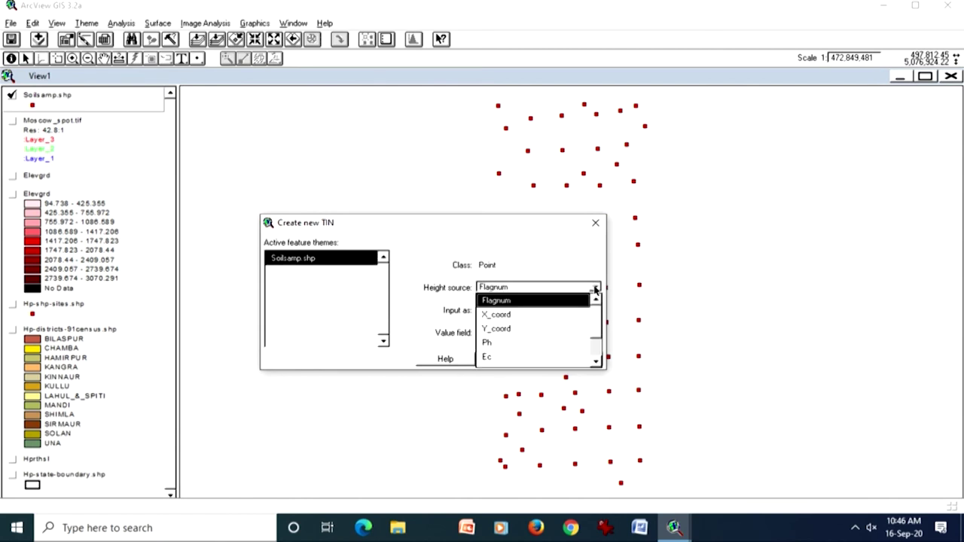
click(548, 344)
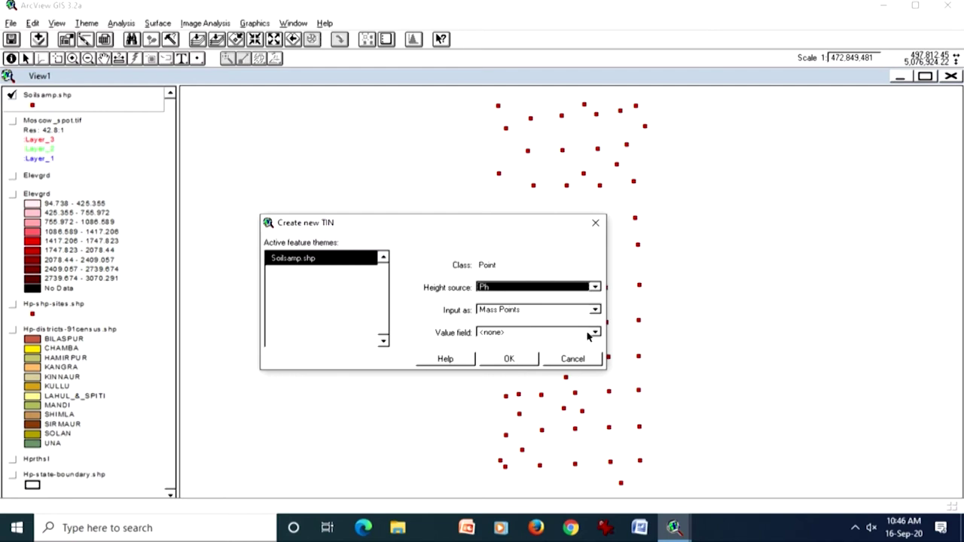
click(507, 359)
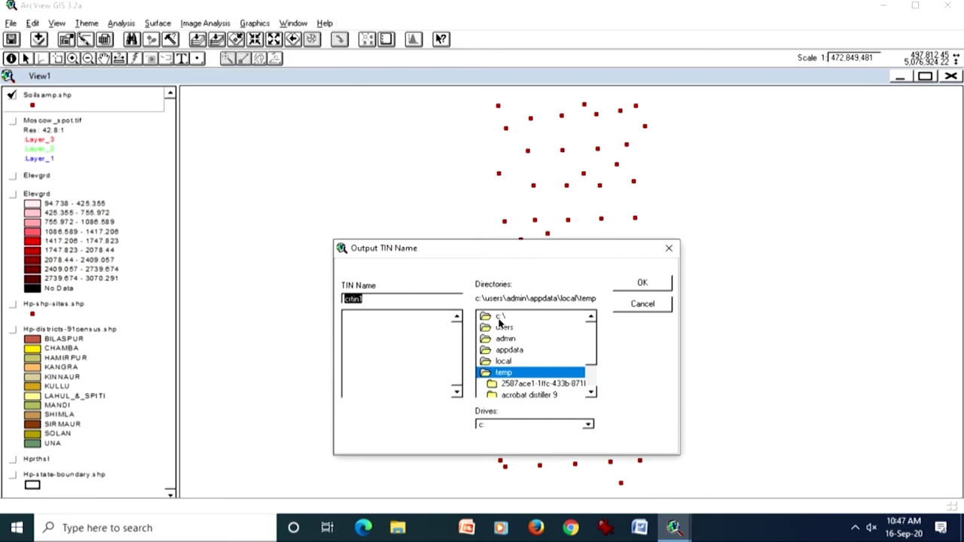
- Save the TIN as crtin1 in c:\temp, replacing the existing data set
double_click(499, 319)
drag(589, 338, 595, 427)
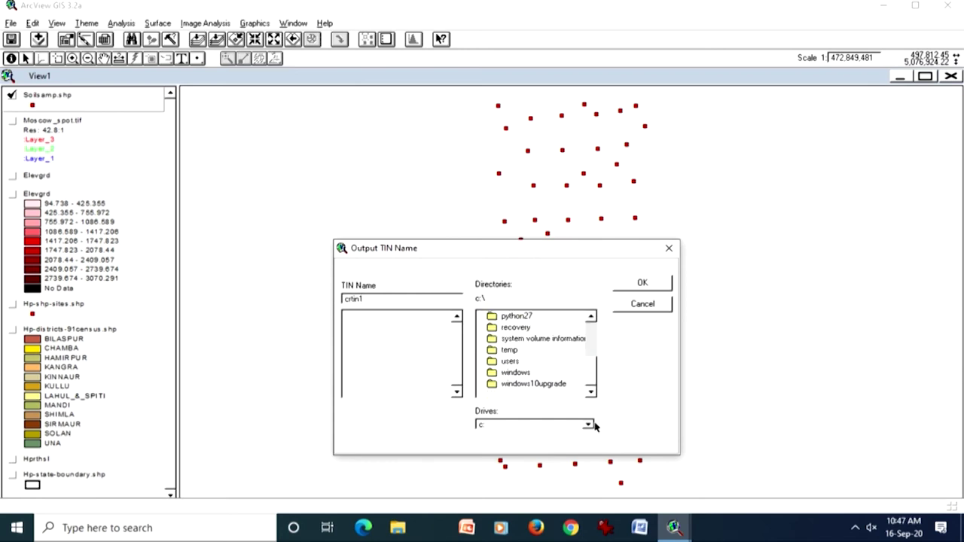
double_click(509, 349)
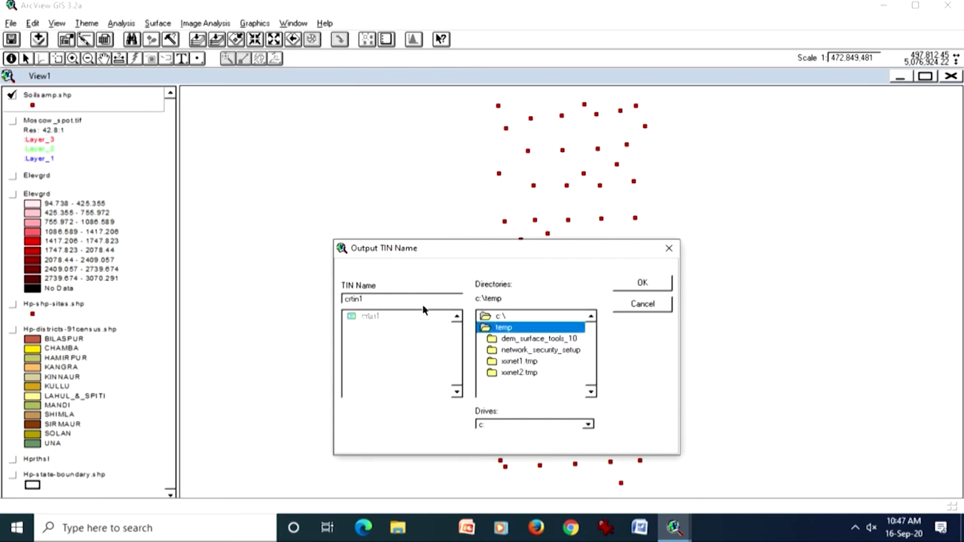
click(380, 316)
click(640, 282)
click(448, 296)
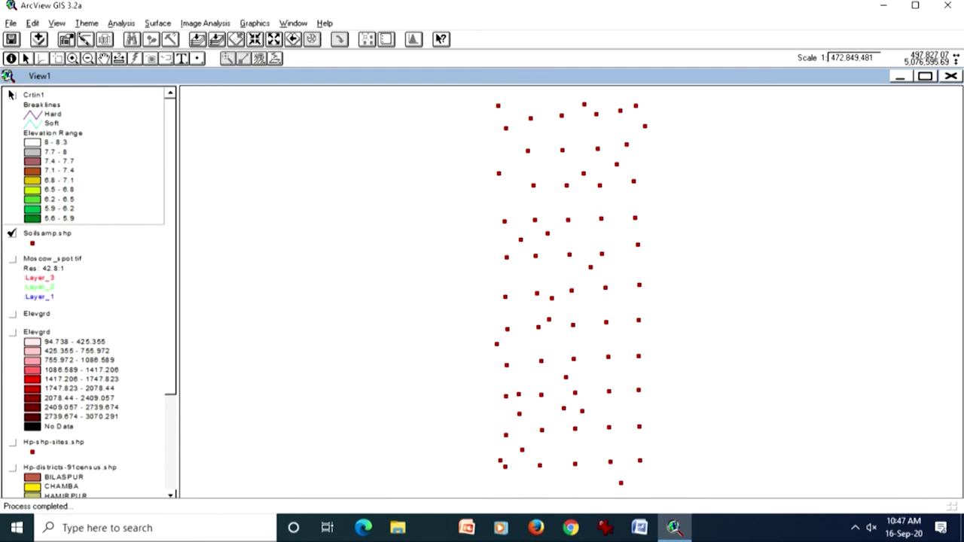
- Display Crtin1 and move Soilsamp.shp above it in the table of contents
click(12, 94)
click(69, 240)
drag(71, 236, 79, 102)
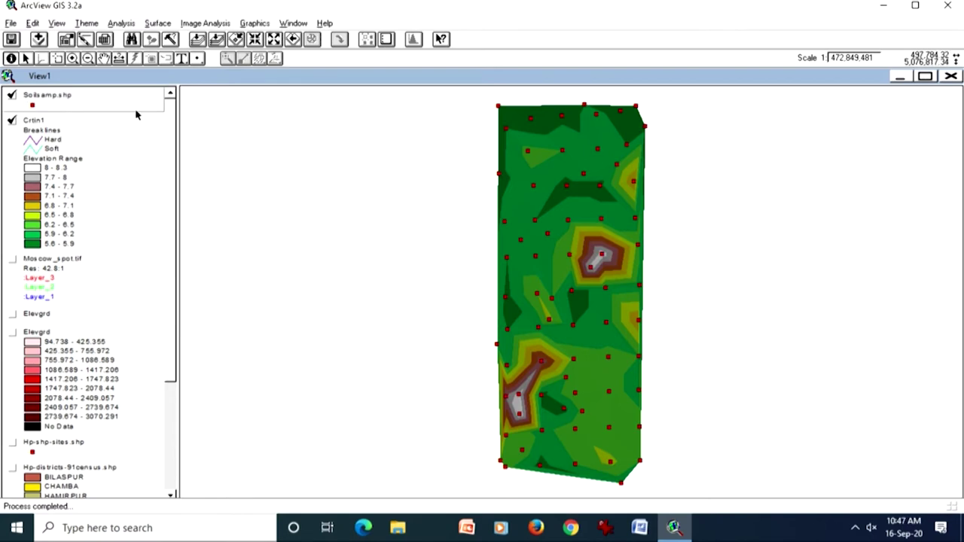
- Change the Soilsamp.shp marker colour to yellow and apply it
double_click(72, 94)
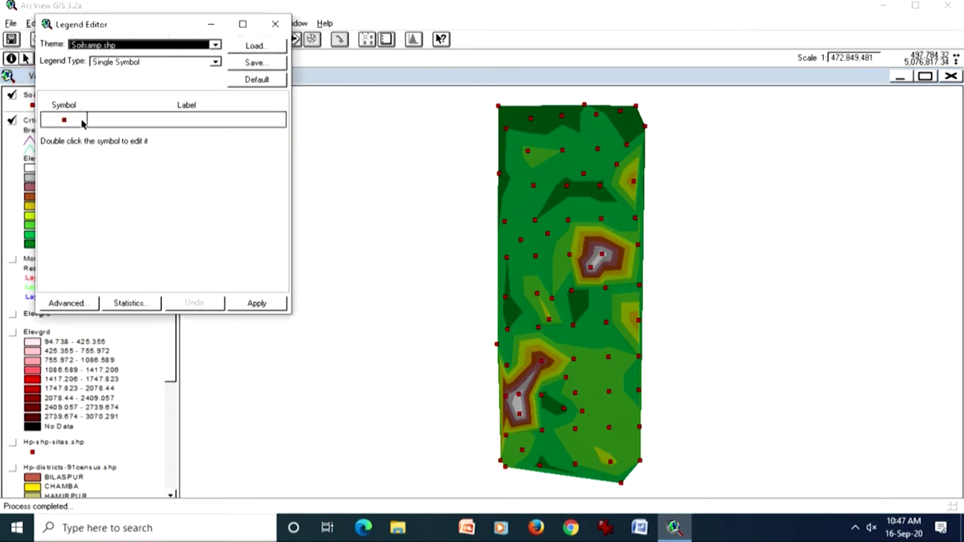
double_click(83, 123)
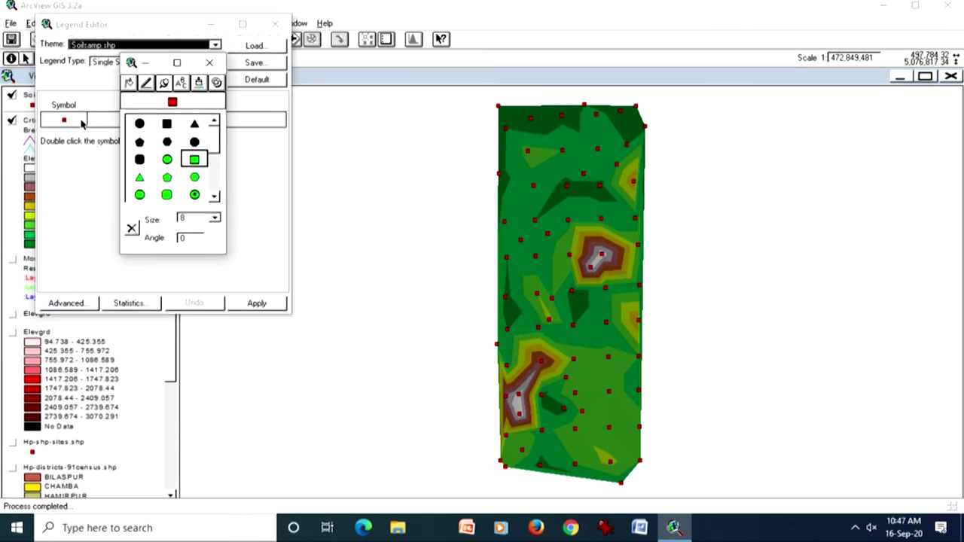
click(199, 83)
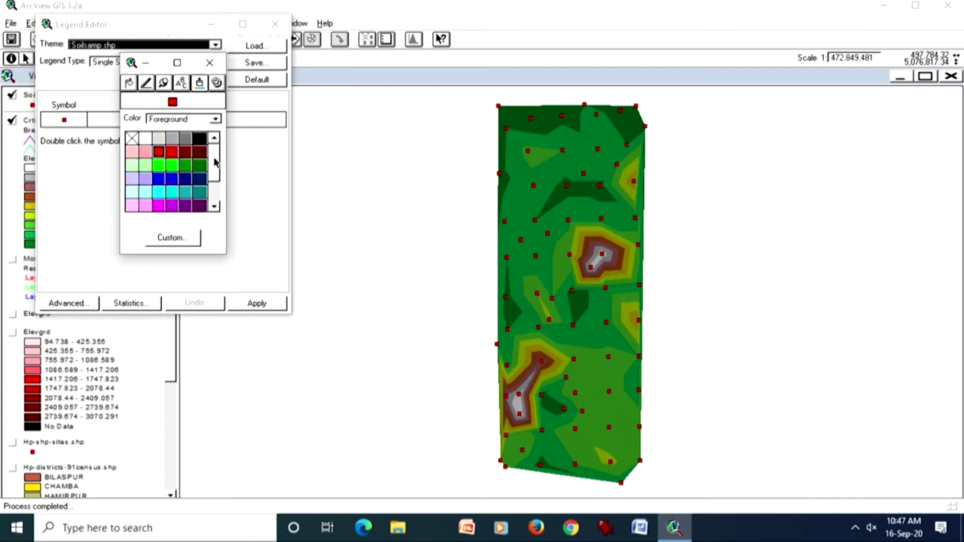
drag(214, 162, 219, 183)
click(158, 165)
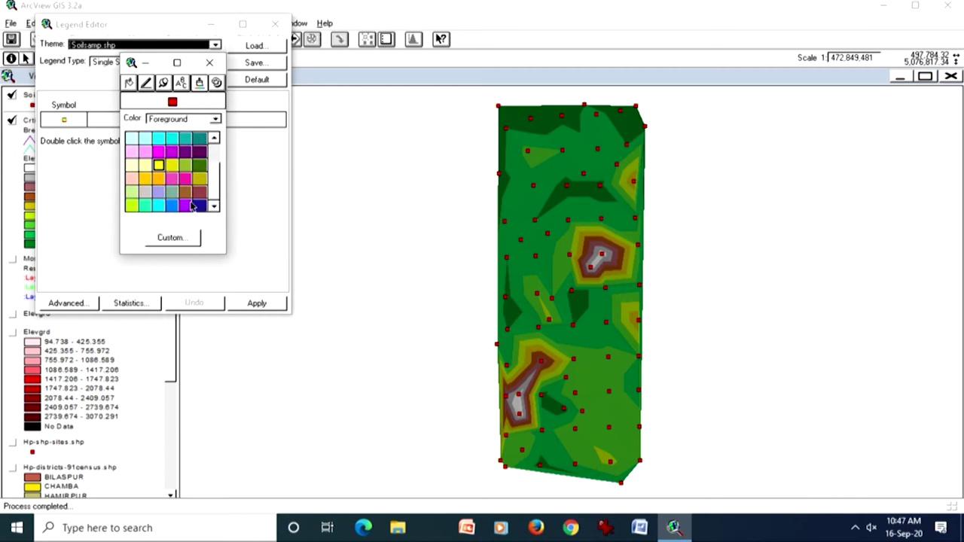
click(254, 303)
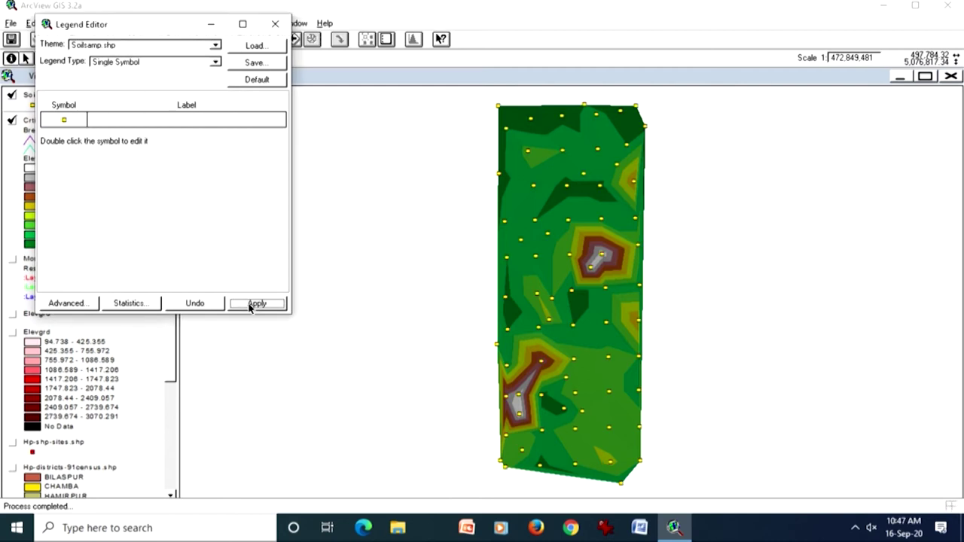
click(273, 25)
click(213, 61)
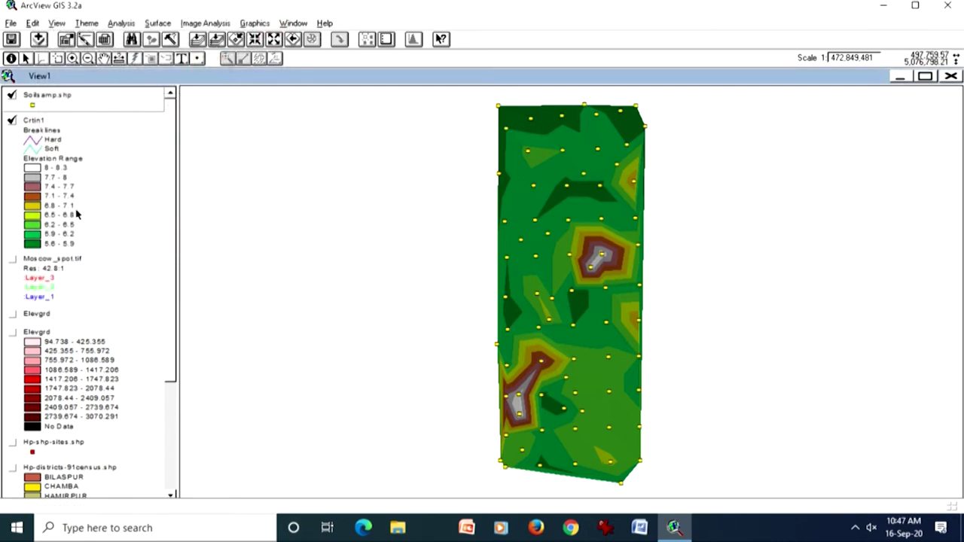
- Make Crtin1 active and zoom in on the lower-left high-pH peak
click(76, 205)
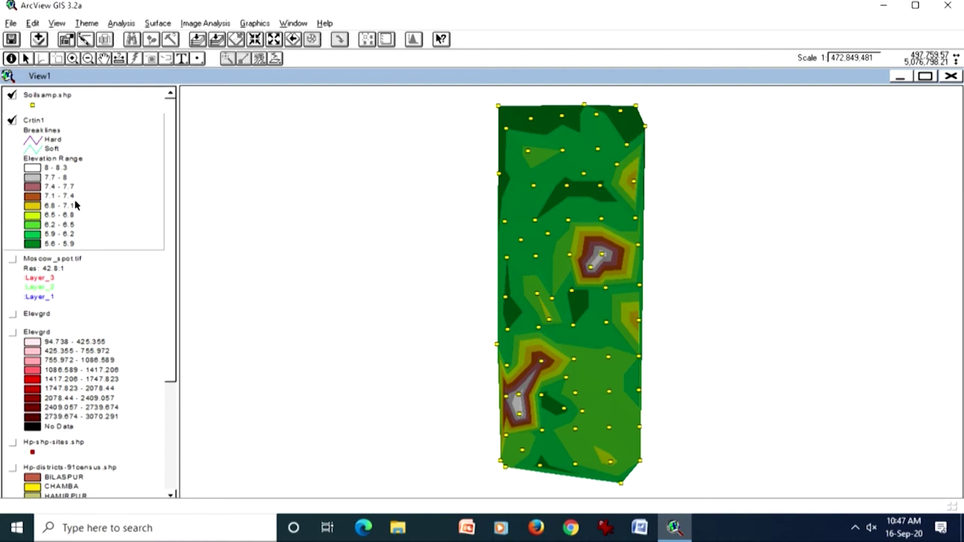
click(73, 58)
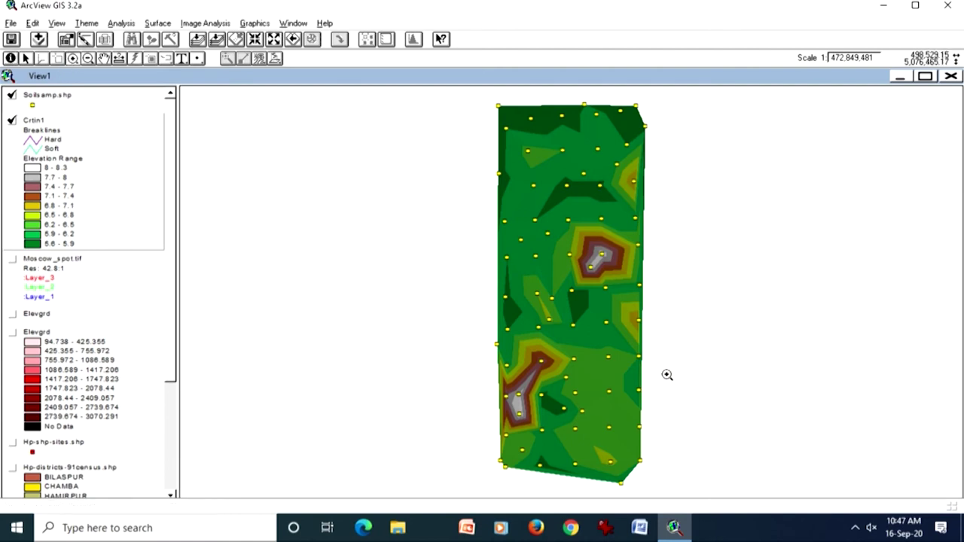
drag(521, 340, 582, 389)
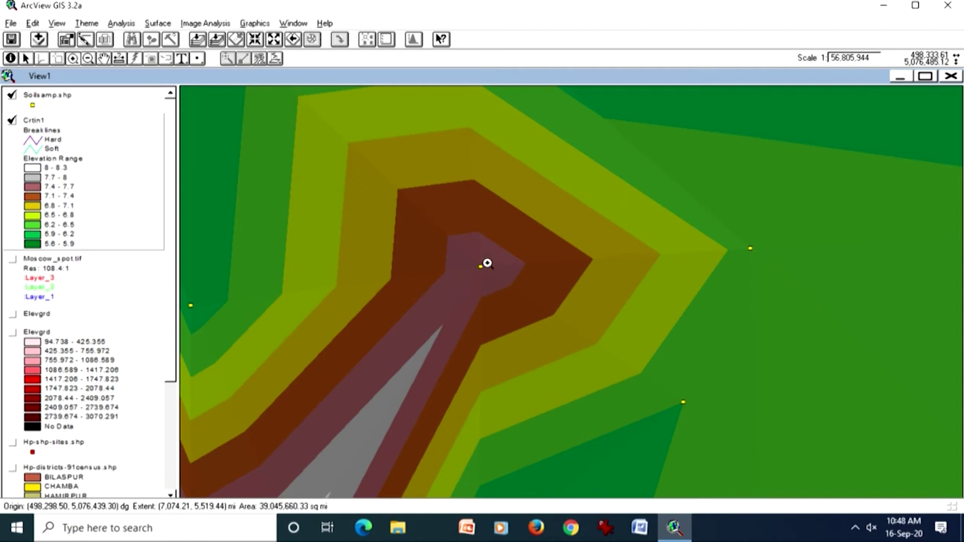
- Zoom closer to the peak and identify eight Crtin1 spots, the last showing elevation 7.474266, slope 2.162917
drag(457, 243, 584, 310)
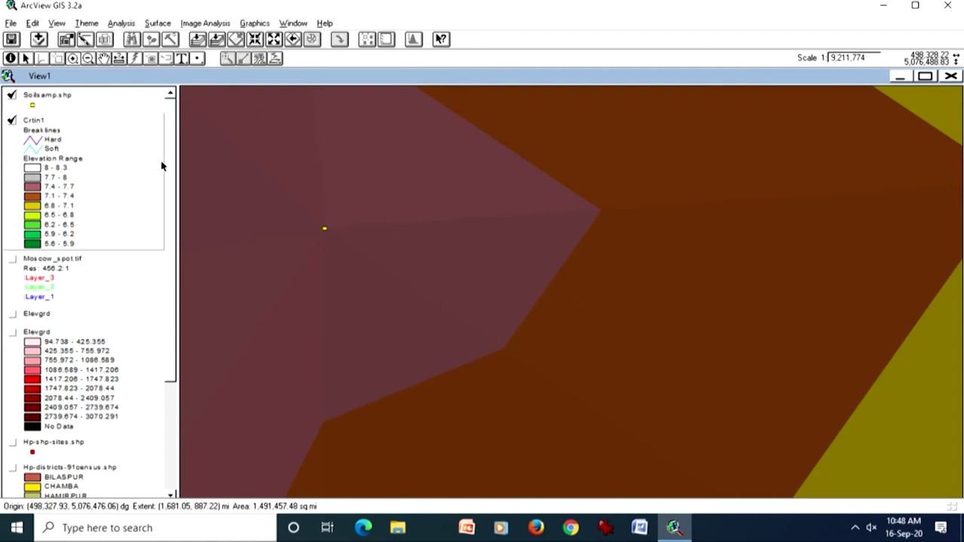
click(11, 58)
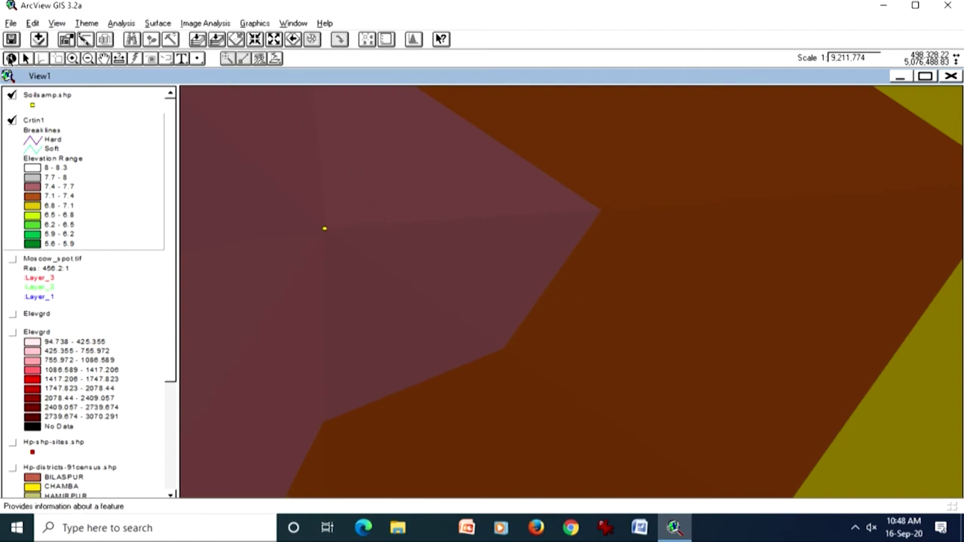
click(445, 239)
click(481, 223)
click(486, 272)
click(454, 288)
click(422, 255)
click(410, 237)
click(441, 214)
click(490, 204)
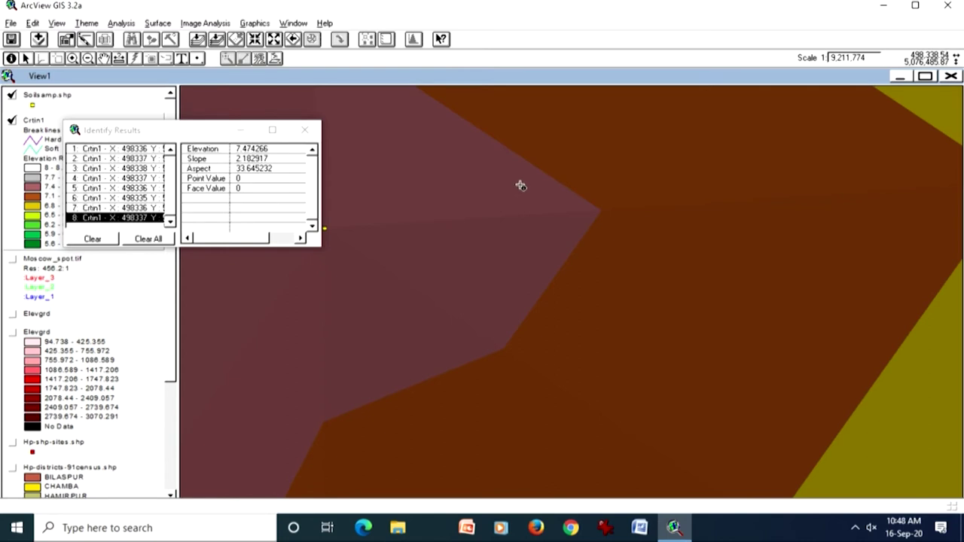
- Identify eight more Crtin1 spots around the peak, reaching 16 queries, then close Identify Results
click(522, 197)
click(536, 220)
click(535, 253)
click(517, 287)
click(499, 306)
click(467, 273)
click(445, 245)
click(451, 218)
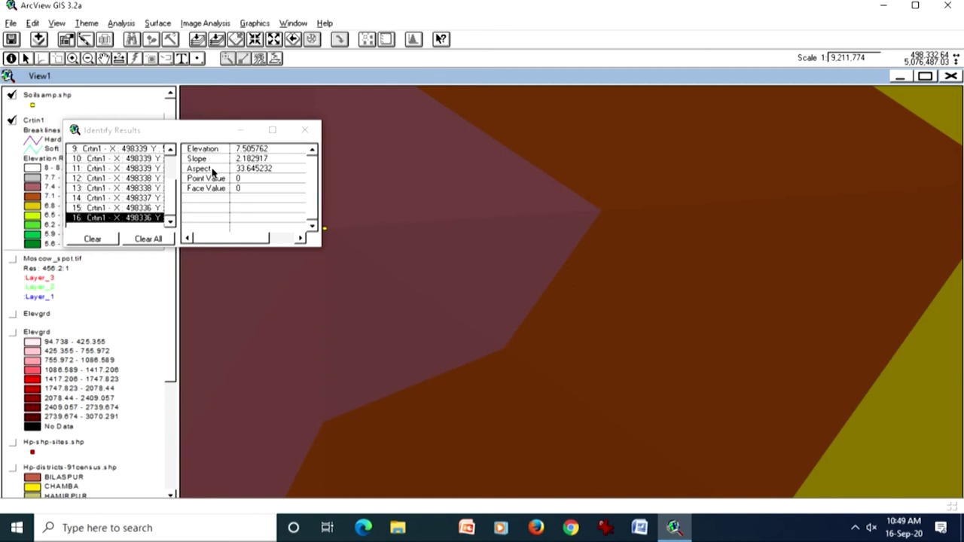
click(304, 130)
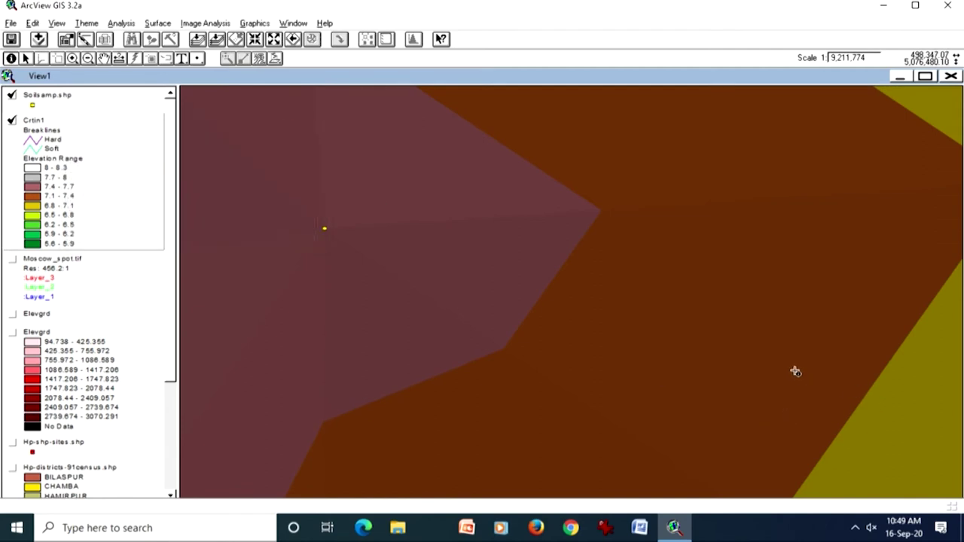
- Identify Crtin1 pH values at about two dozen spots across the dark brown band
click(657, 344)
click(699, 334)
click(793, 328)
click(814, 386)
click(768, 426)
click(694, 397)
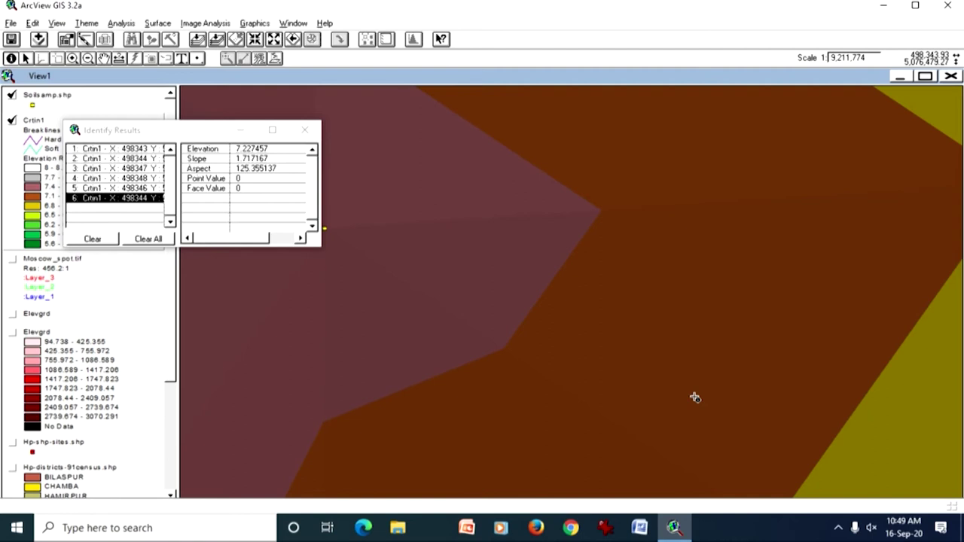
click(678, 350)
click(740, 399)
click(767, 384)
click(741, 357)
click(658, 340)
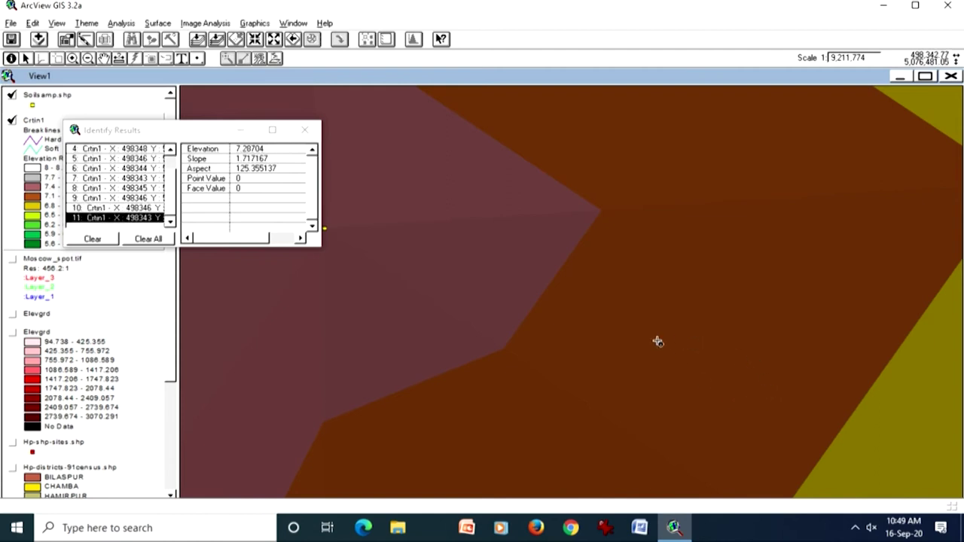
click(648, 392)
click(706, 411)
click(727, 410)
click(769, 399)
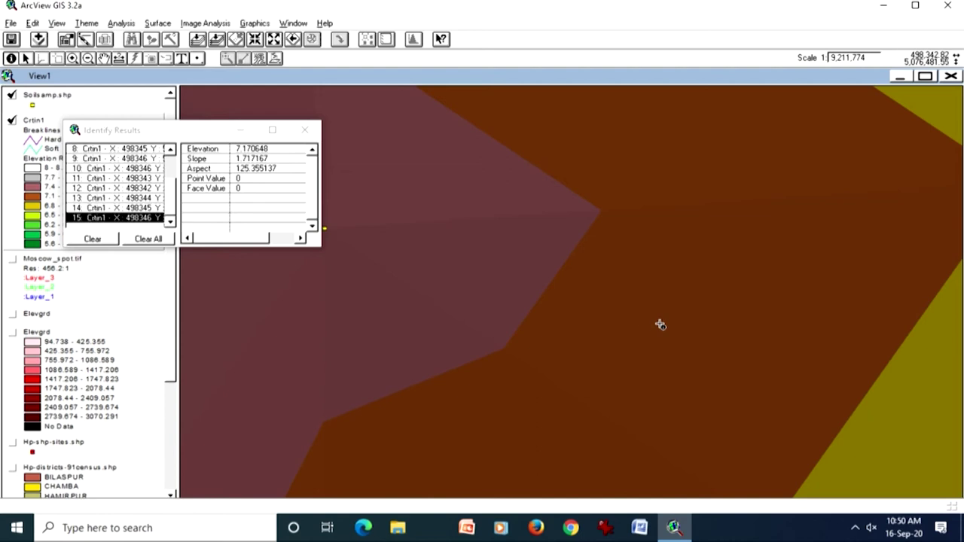
click(624, 343)
click(683, 363)
click(723, 388)
click(757, 406)
click(769, 422)
click(736, 445)
click(694, 423)
click(663, 397)
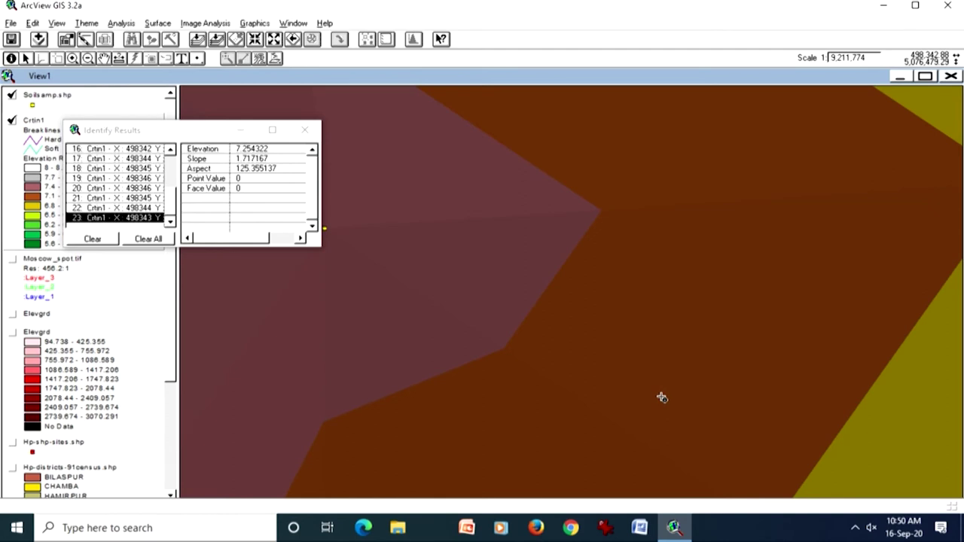
click(620, 353)
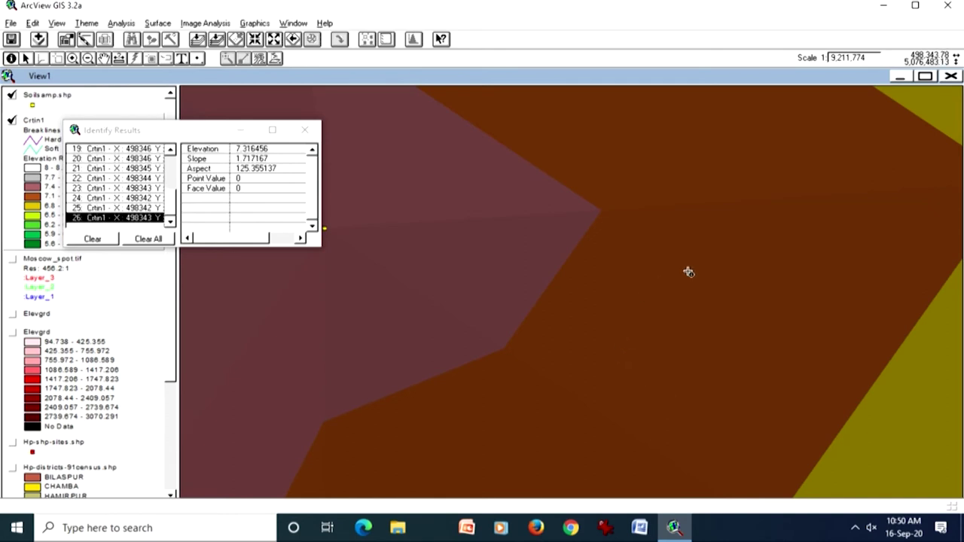
- Identify pH values moving into the lighter peak zone, then close Identify Results
click(666, 252)
click(536, 261)
click(485, 202)
click(446, 241)
click(462, 222)
click(472, 213)
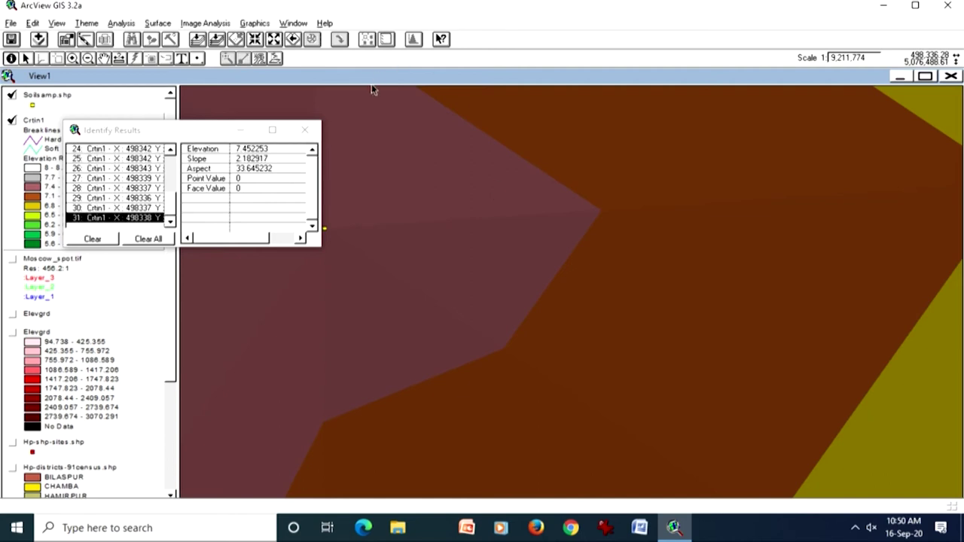
click(305, 130)
- Zoom to the whole Crtin1 TIN, zoom in below the central peak, then restore the previous extent
click(217, 43)
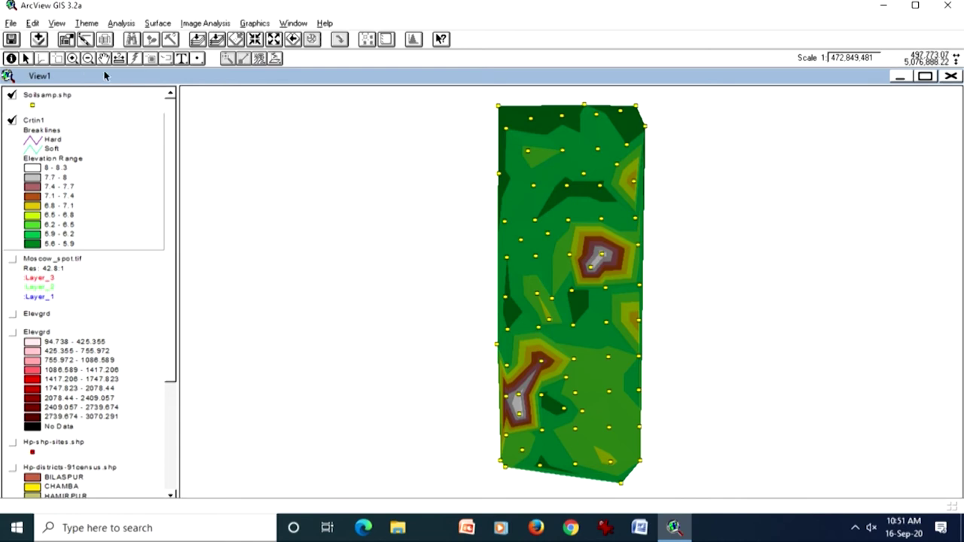
click(73, 58)
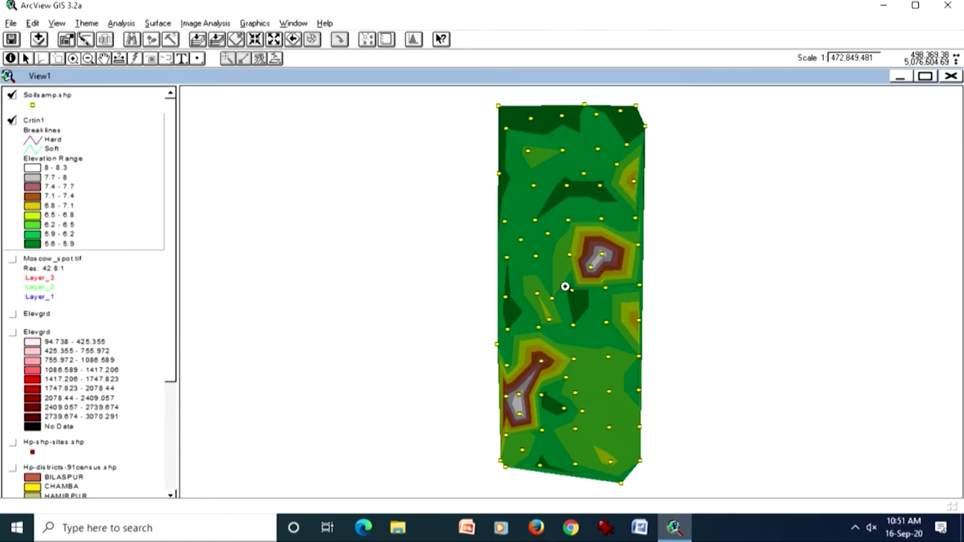
drag(565, 278, 524, 339)
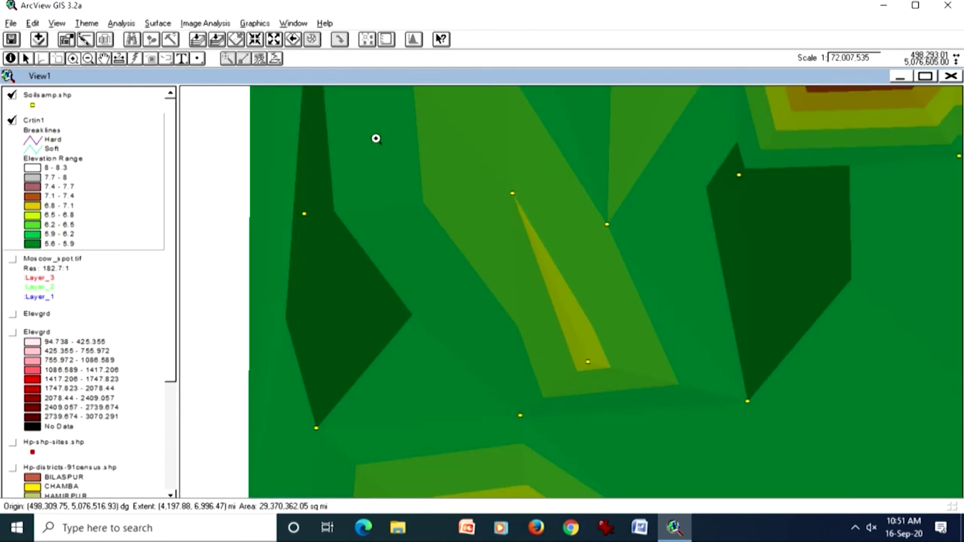
click(292, 39)
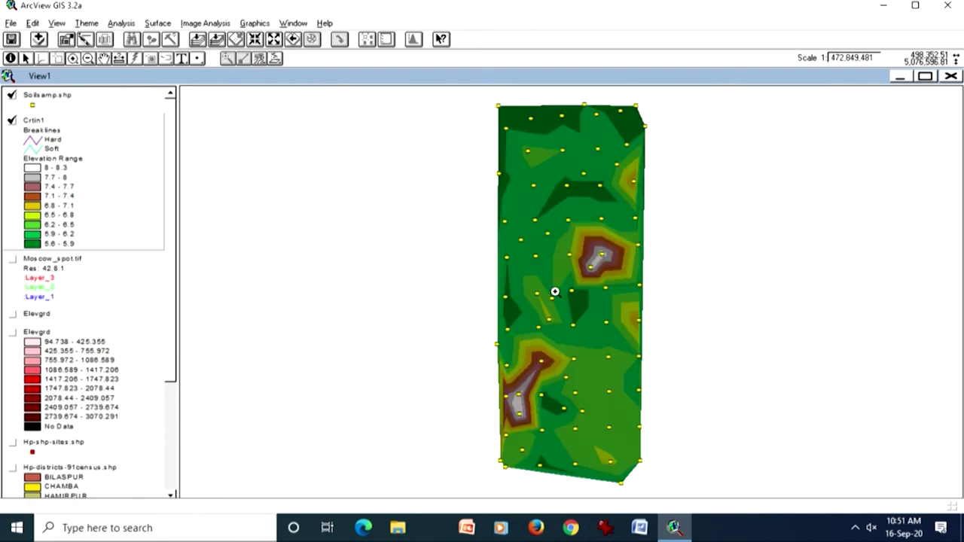
- Inspect the TIN below the central peak and its top edge, then make Soilsamp.shp active and zoom to it
drag(562, 280, 620, 332)
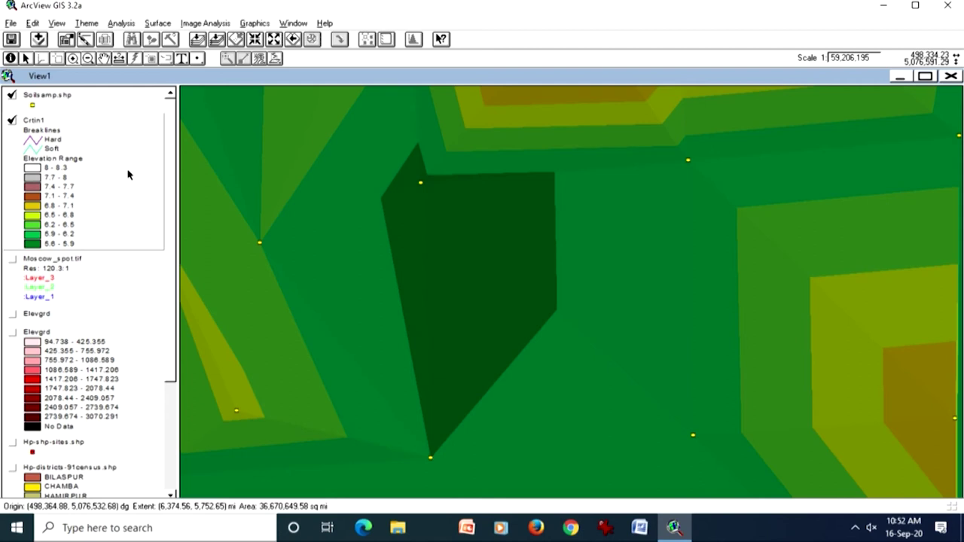
click(217, 50)
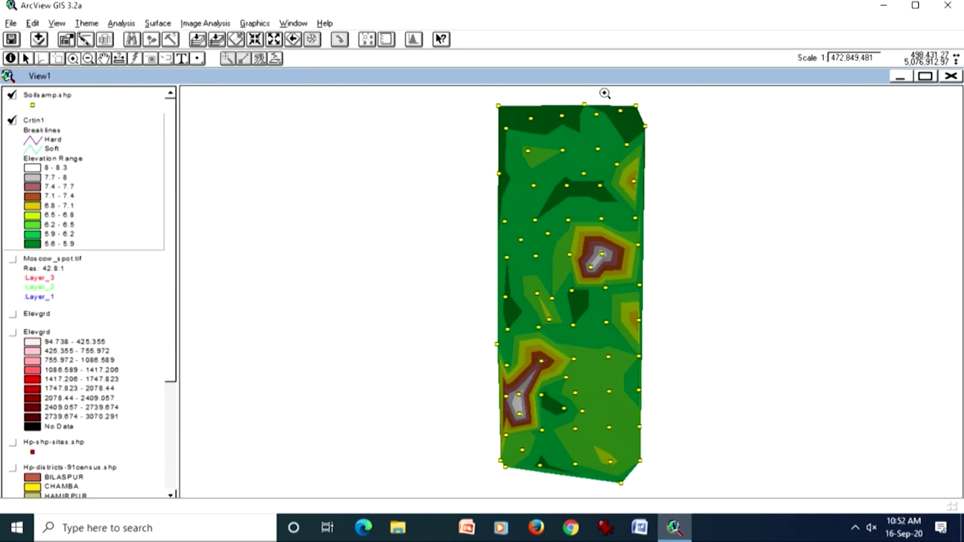
drag(610, 91, 659, 151)
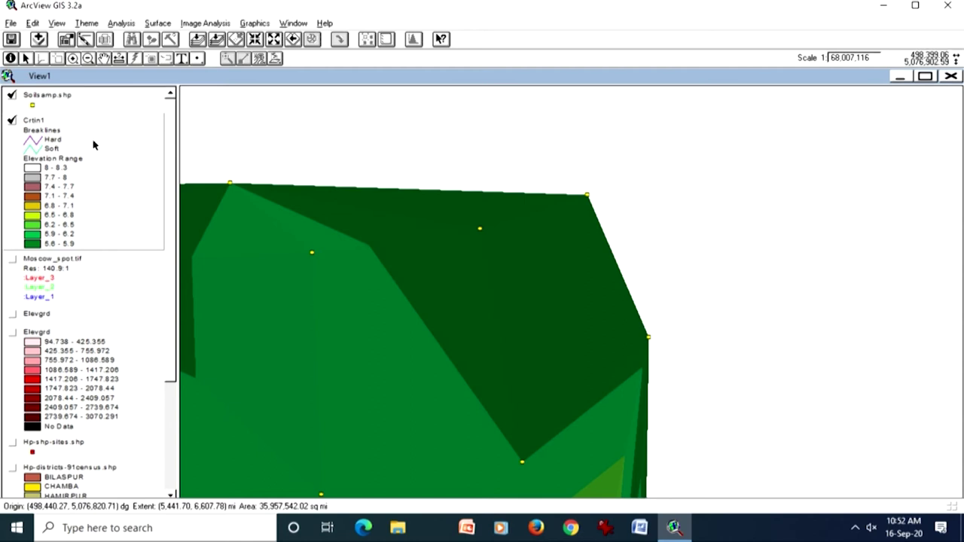
click(49, 105)
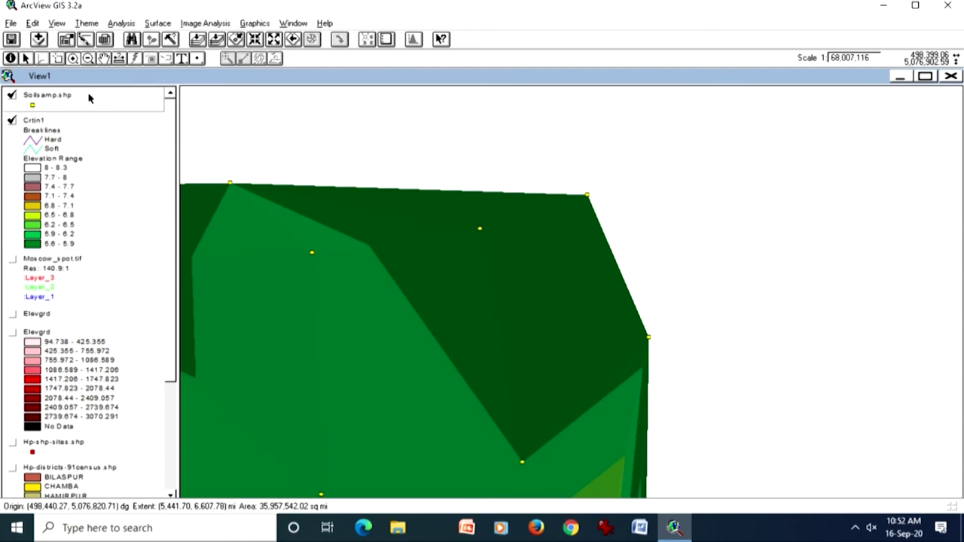
click(218, 39)
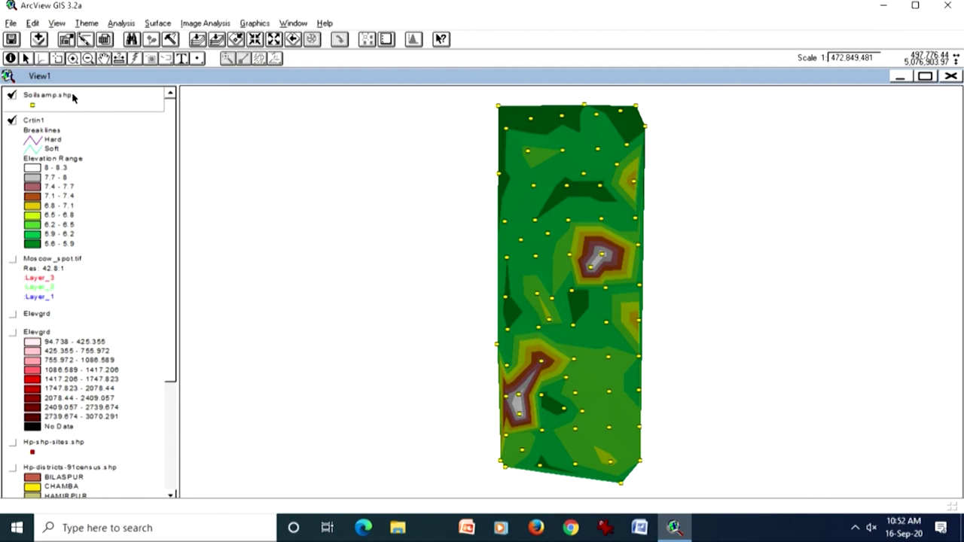
- Start Interpolate Grid and set the output grid extent to Same As Display
click(150, 24)
click(152, 69)
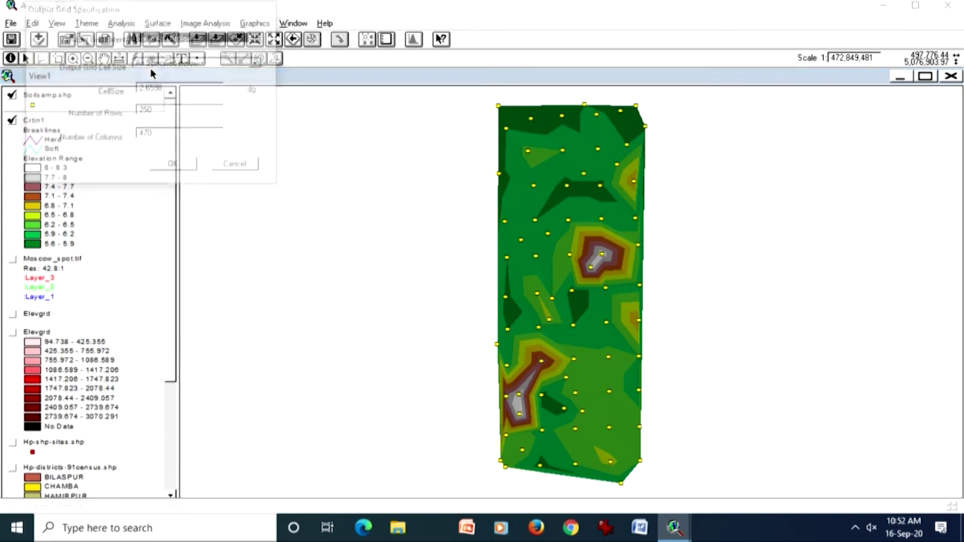
drag(168, 15, 299, 185)
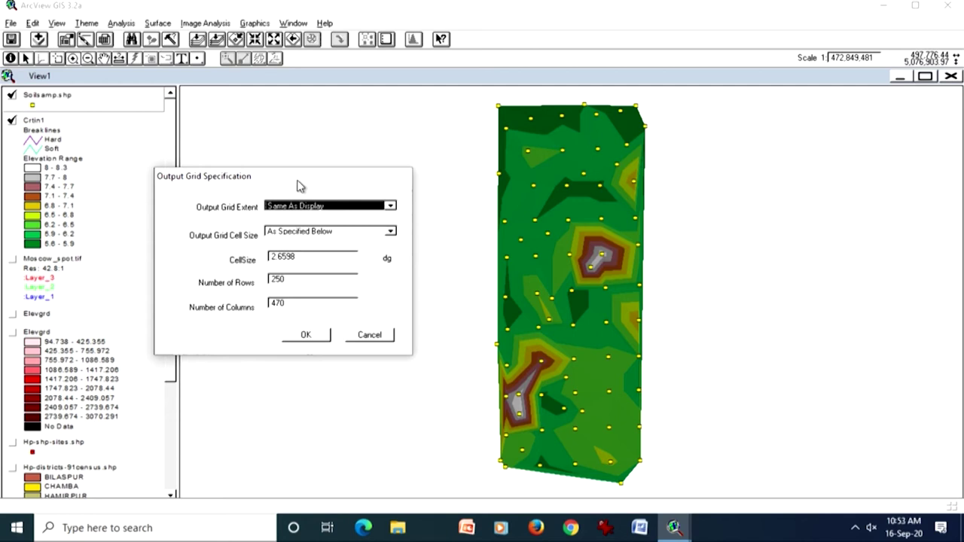
click(389, 206)
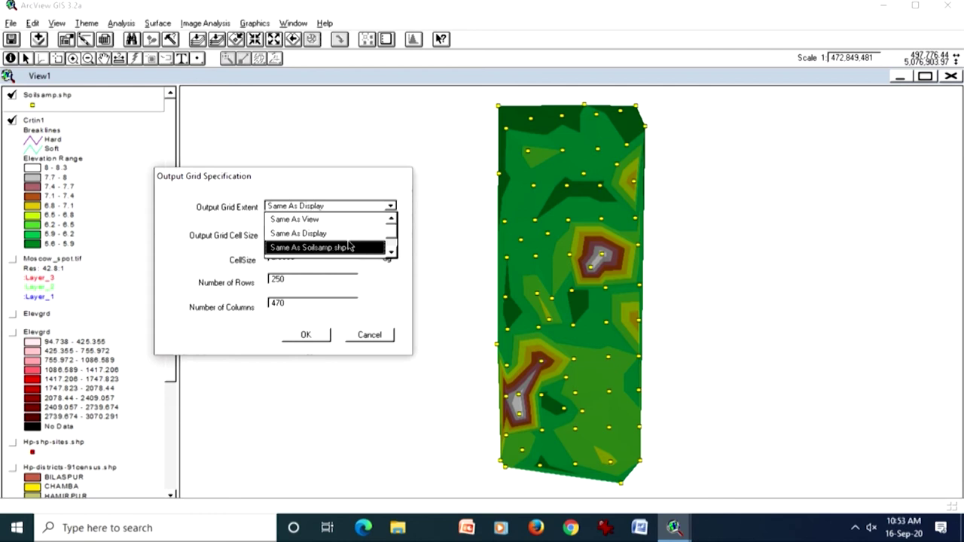
click(345, 238)
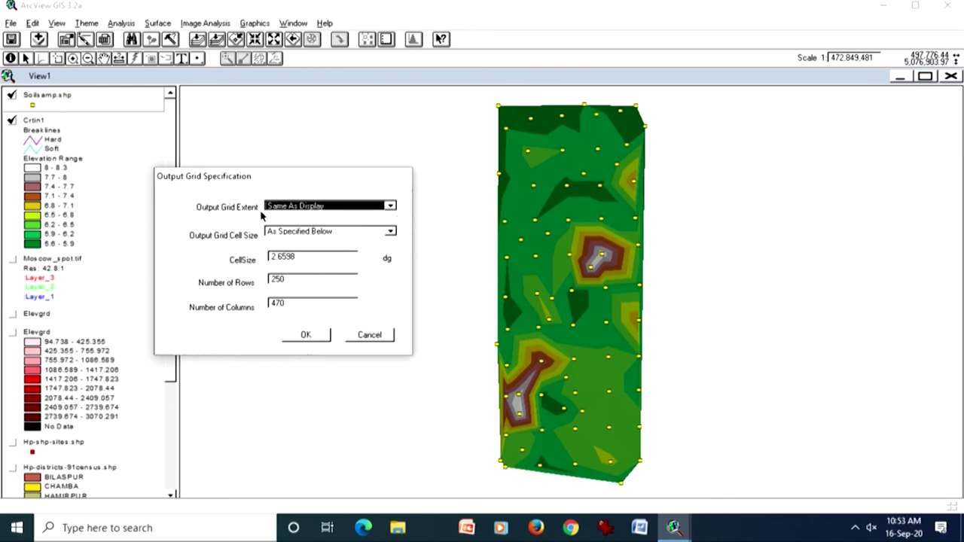
drag(274, 187, 133, 184)
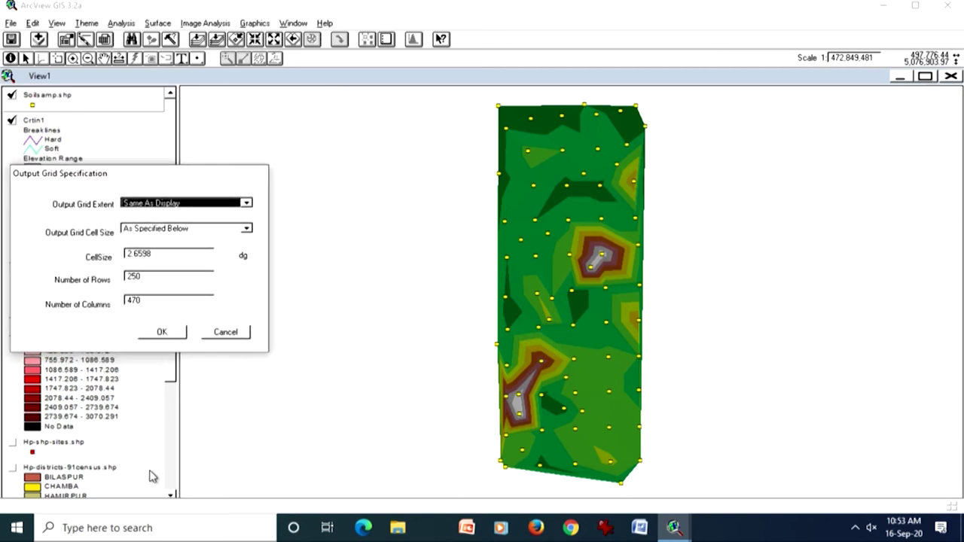
drag(131, 175, 274, 187)
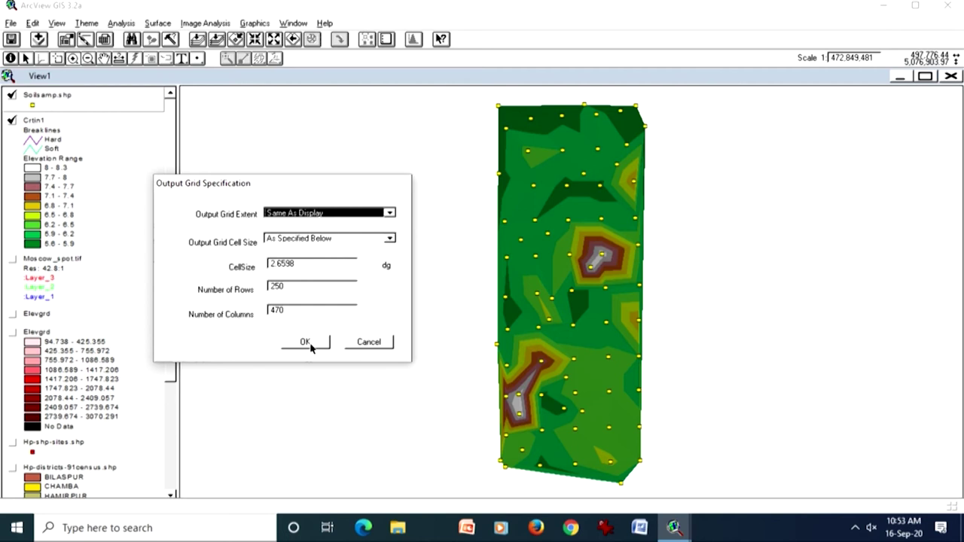
- Set the output cell size to 2.0 (332 rows, 624 columns) and accept the grid settings
click(290, 263)
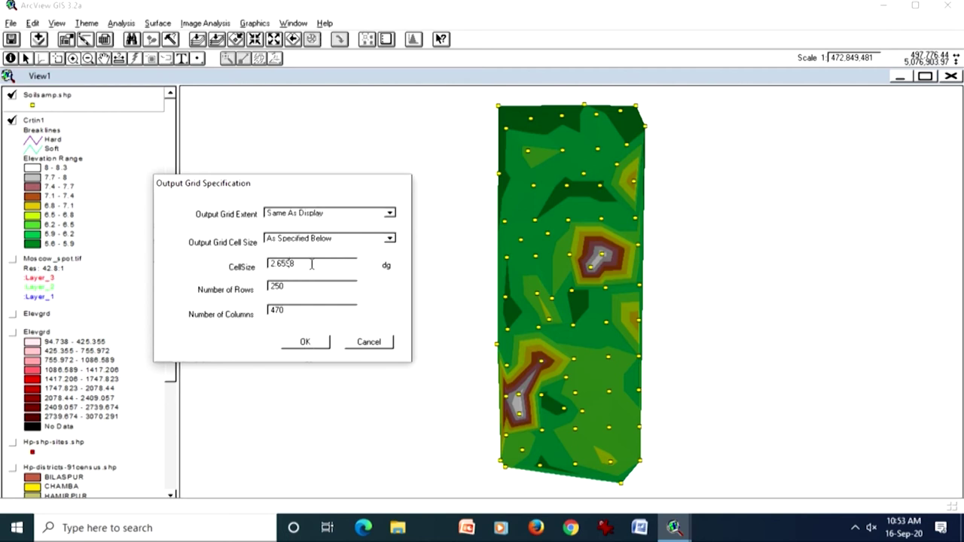
drag(295, 264, 299, 286)
drag(278, 263, 296, 263)
key(BackSpace)
key(BackSpace)
text(0)
key(Tab)
click(310, 343)
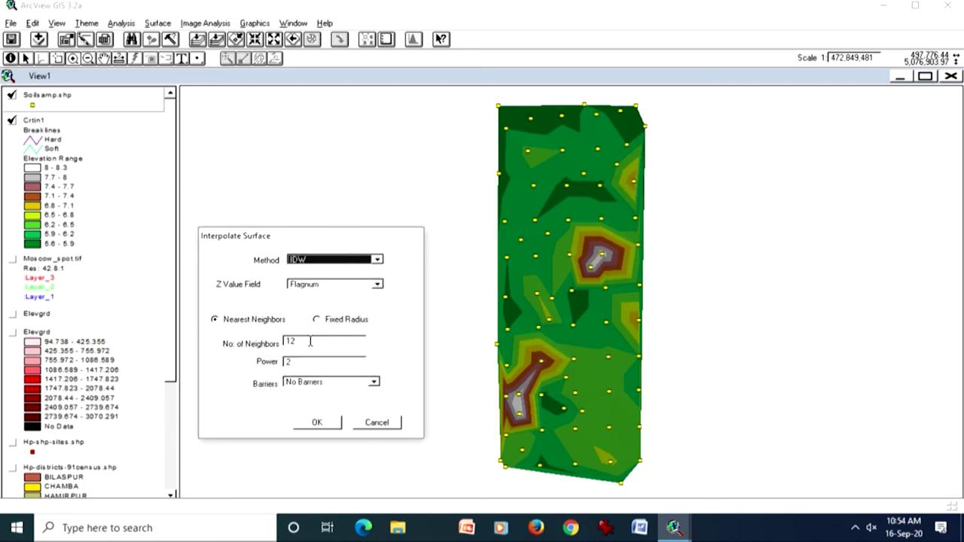
- Interpolate an IDW surface from Soilsamp.shp using Ph as the Z value field
drag(326, 244, 363, 181)
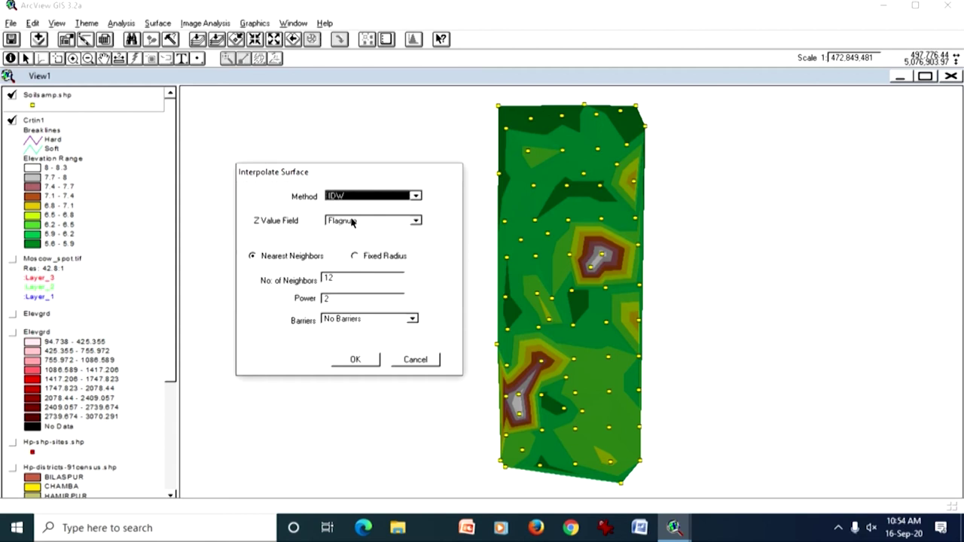
click(415, 221)
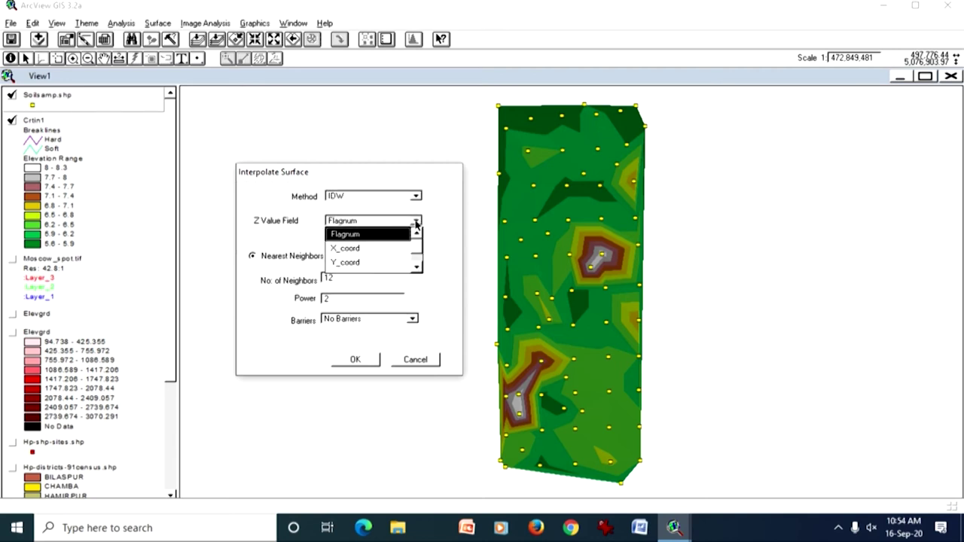
click(419, 265)
click(419, 265)
click(382, 248)
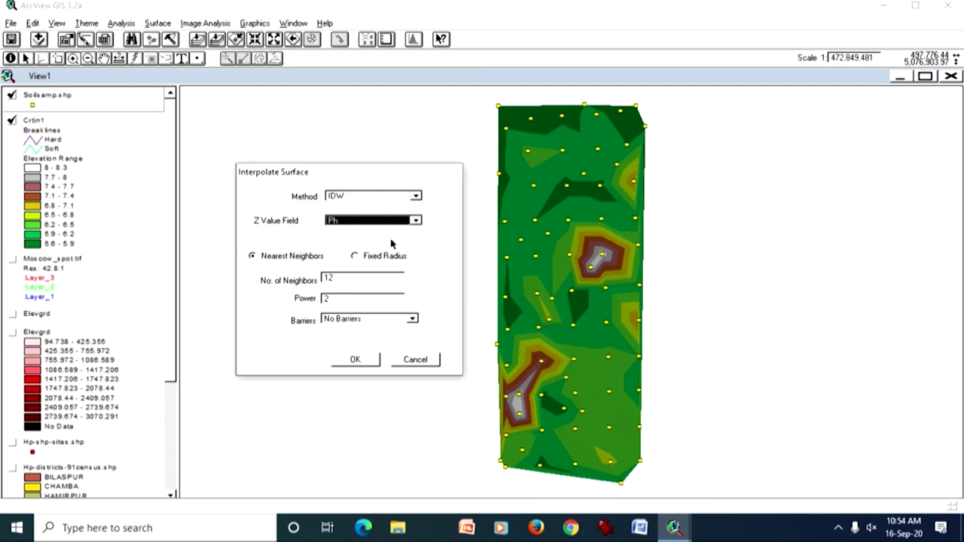
click(353, 363)
click(356, 361)
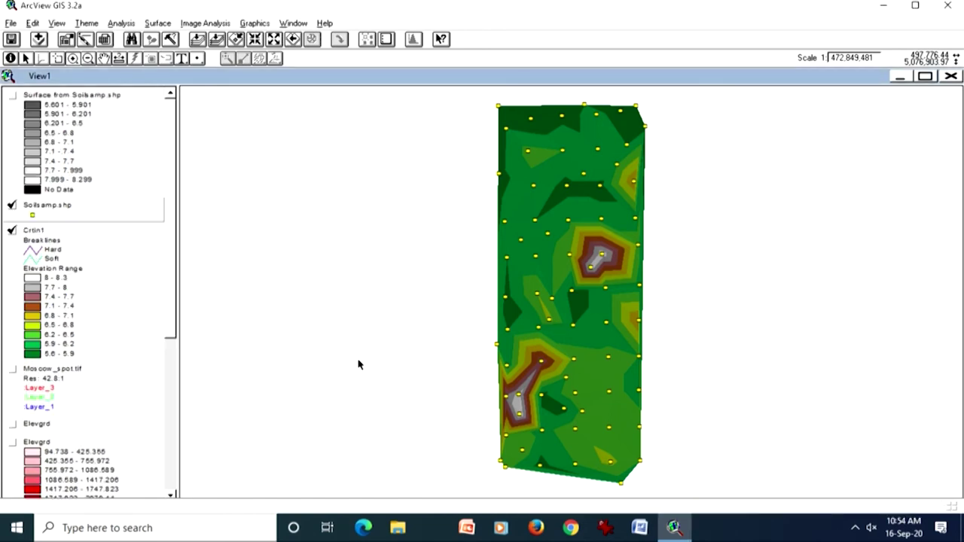
- Select and switch on the Surface from Soilsamp.shp theme
click(138, 159)
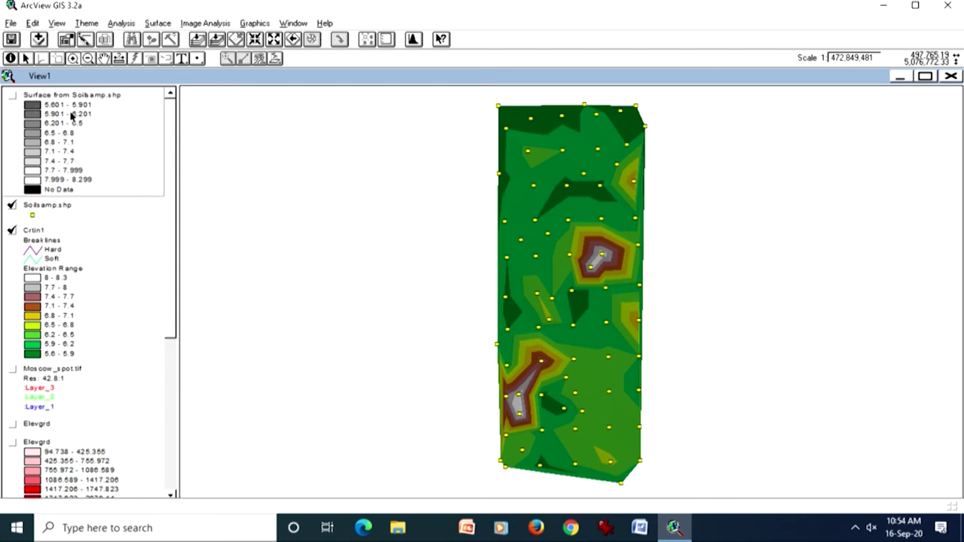
click(12, 96)
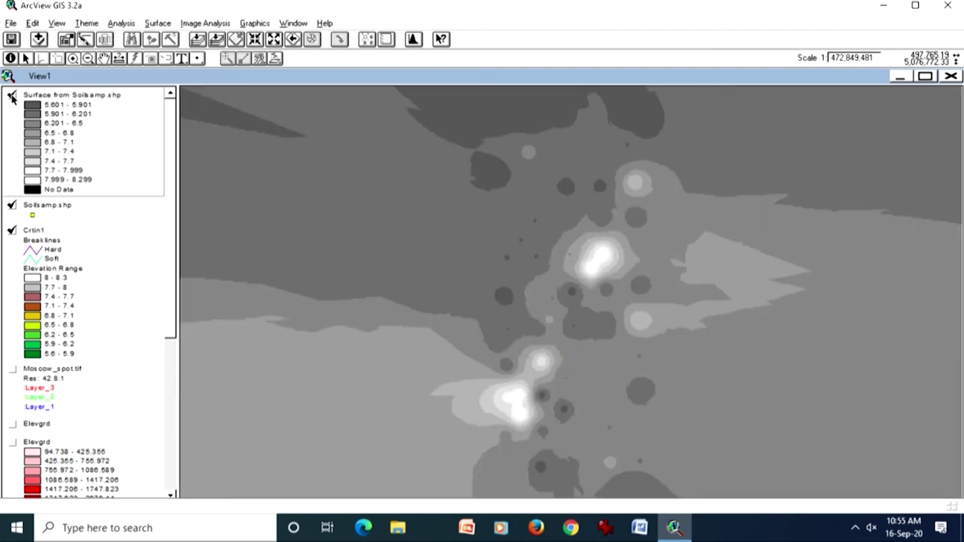
- Zoom to the full surface and move Soilsamp.shp to the top of the table of contents
click(217, 42)
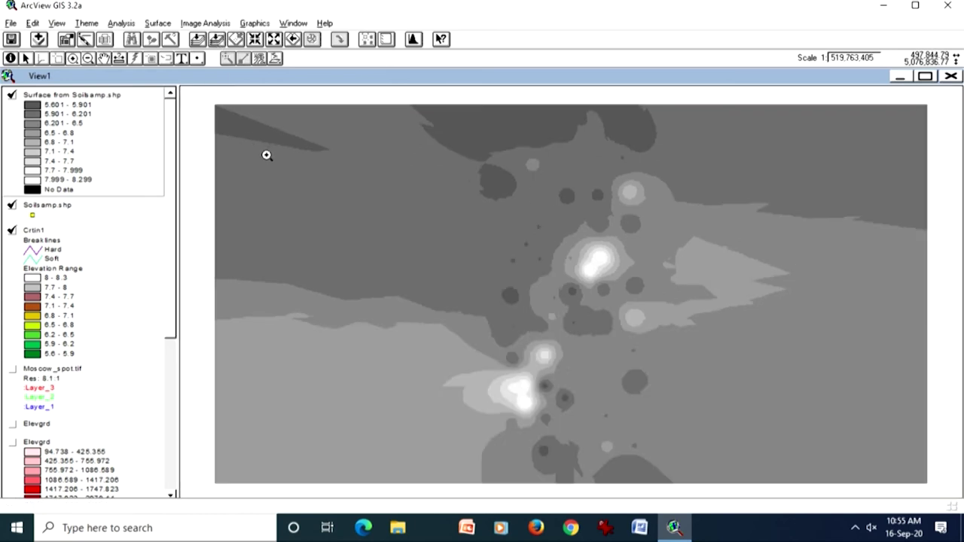
drag(112, 213, 129, 101)
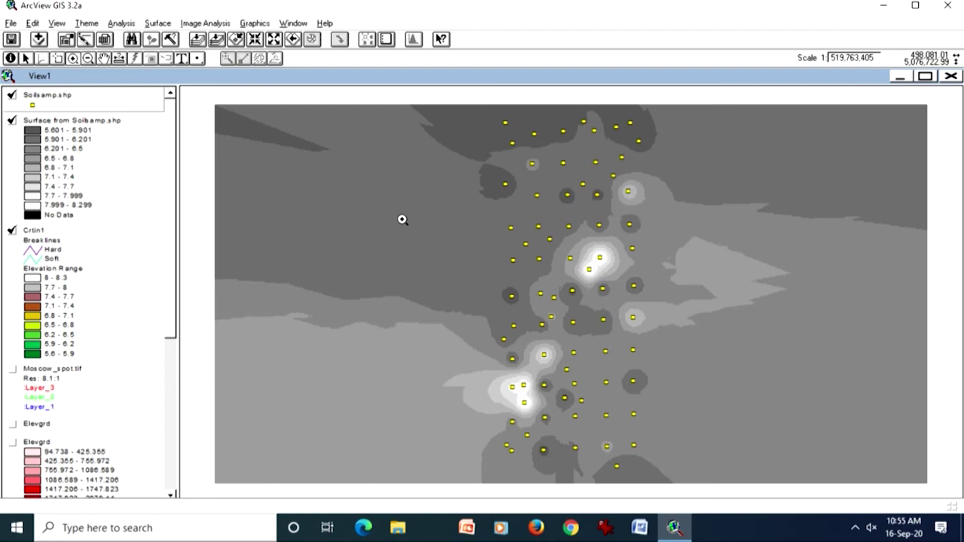
drag(464, 347, 567, 431)
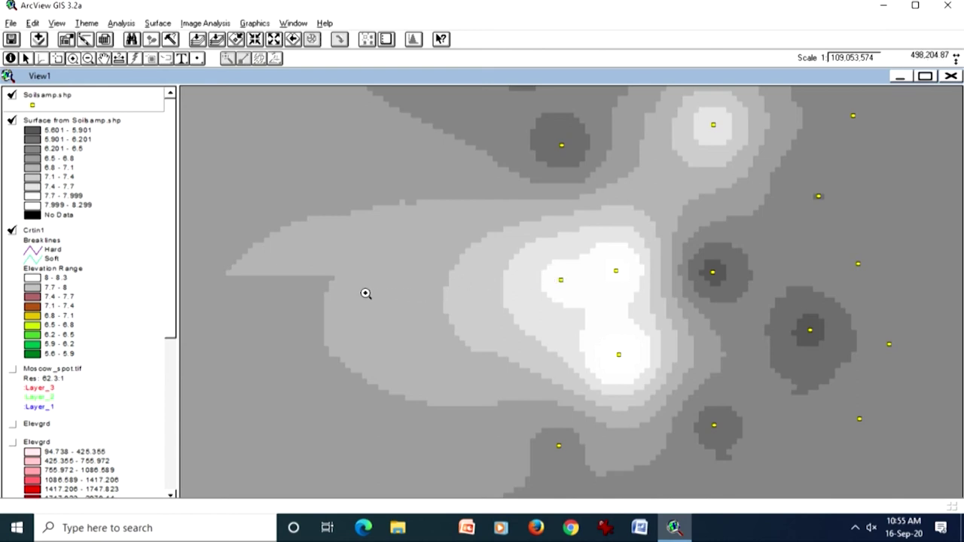
click(217, 39)
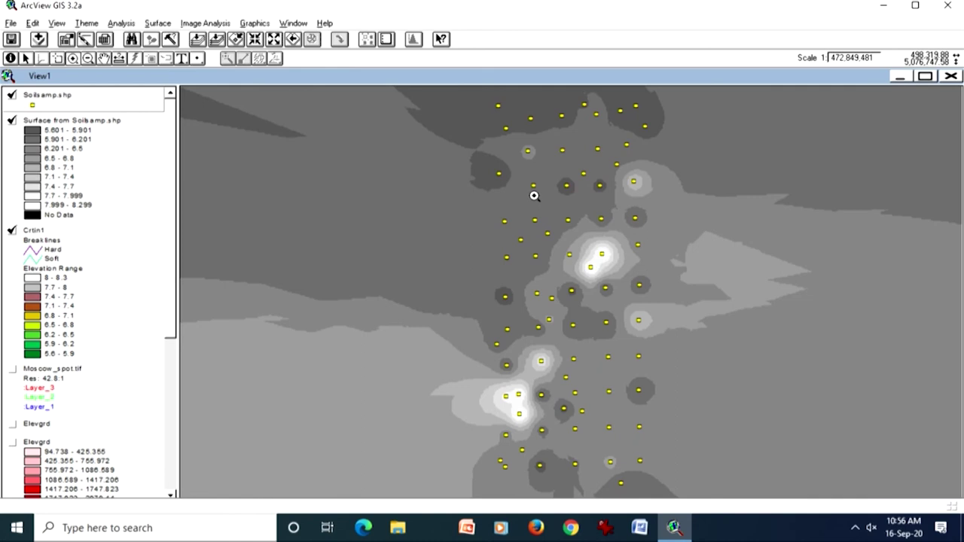
click(220, 45)
click(132, 119)
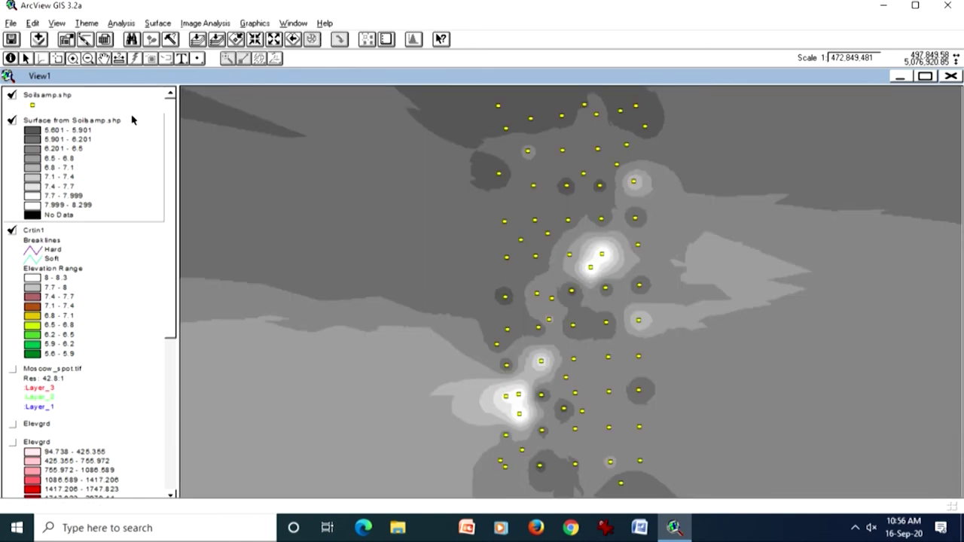
click(216, 40)
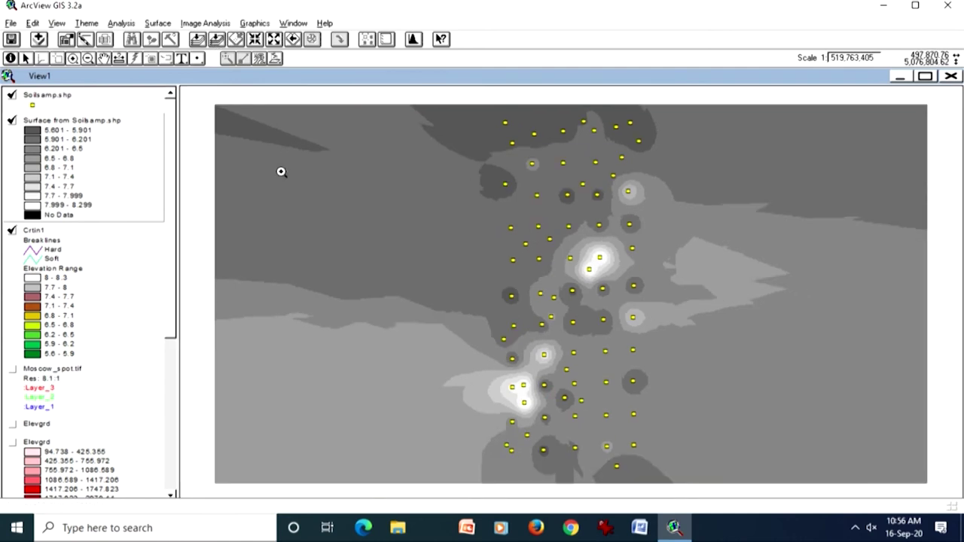
click(147, 279)
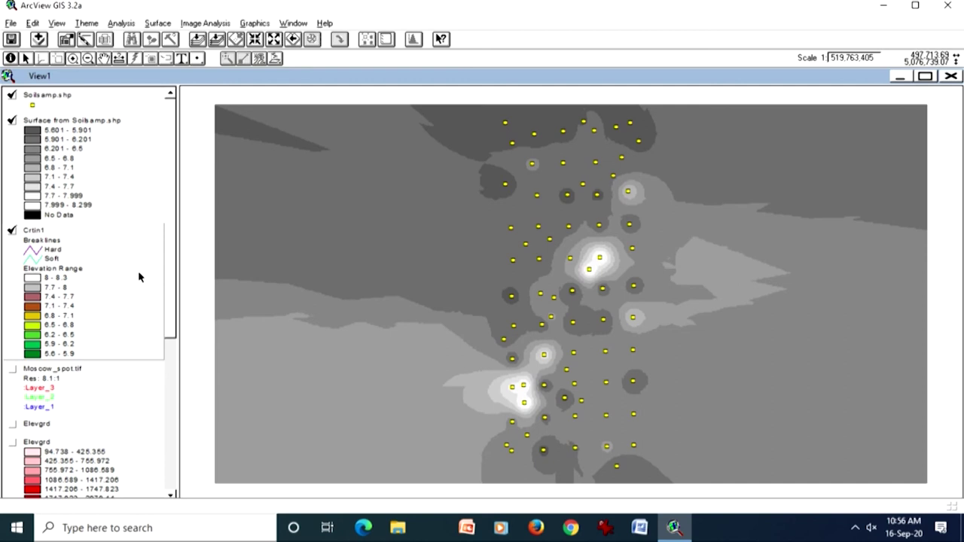
- Move the Crtin1 theme above Surface from Soilsamp.shp in the table of contents
drag(138, 271, 157, 153)
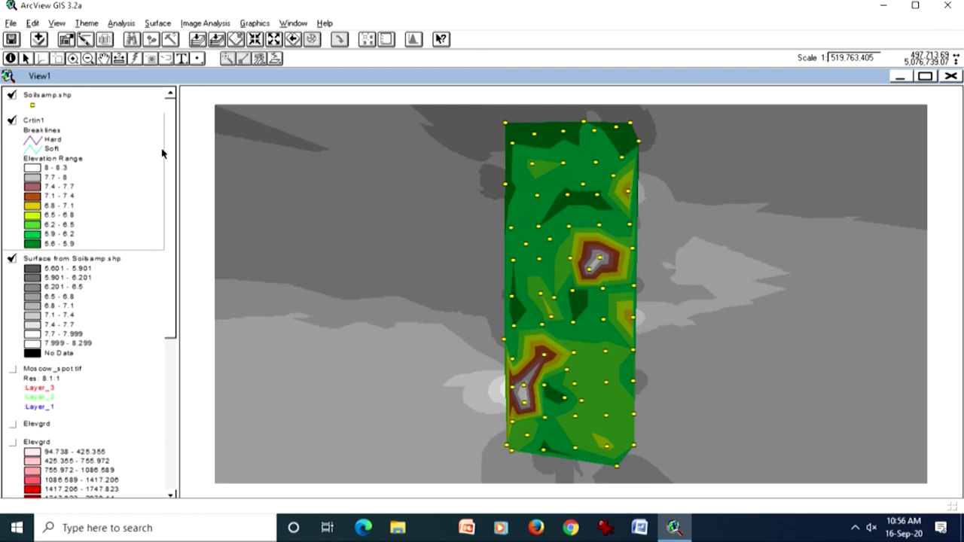
drag(604, 129, 657, 271)
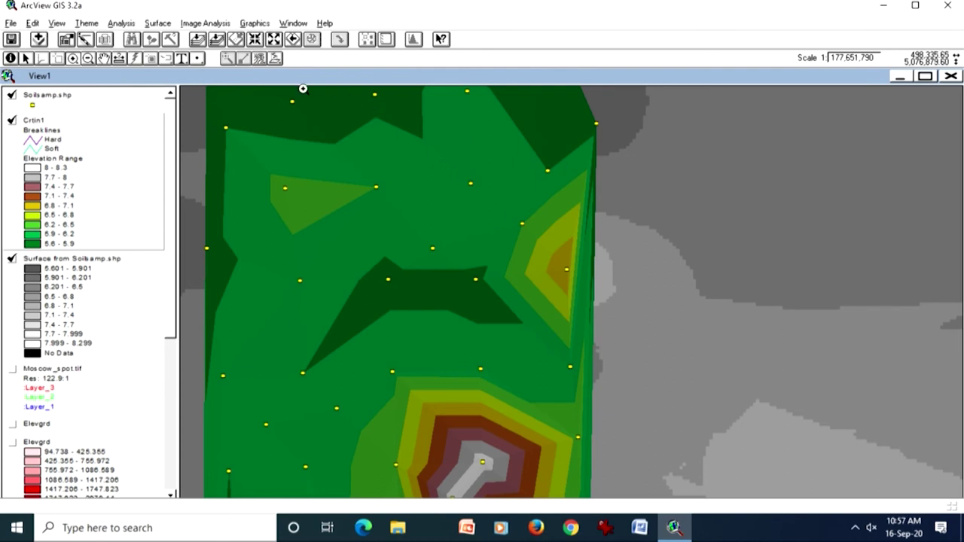
- Return to full extent and switch off the Soilsamp.shp points
click(209, 43)
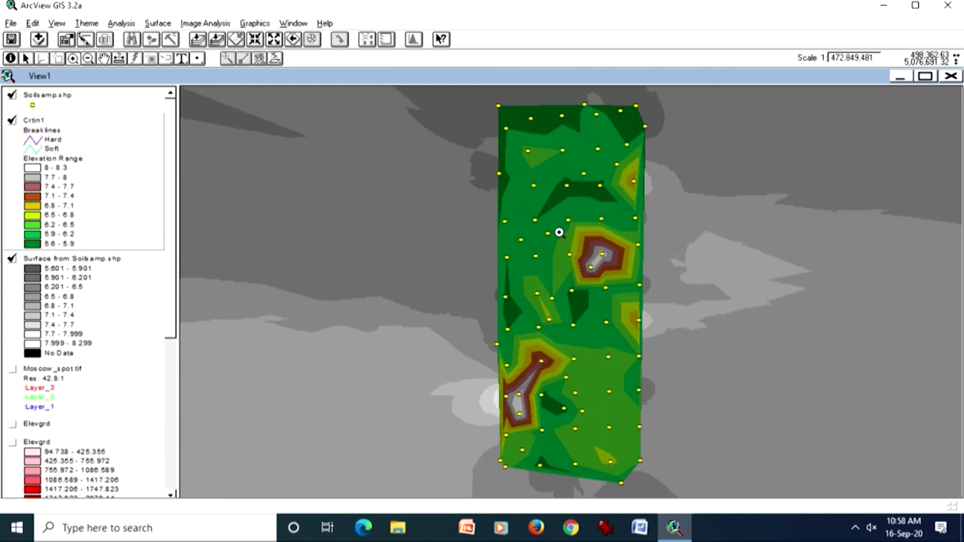
click(137, 301)
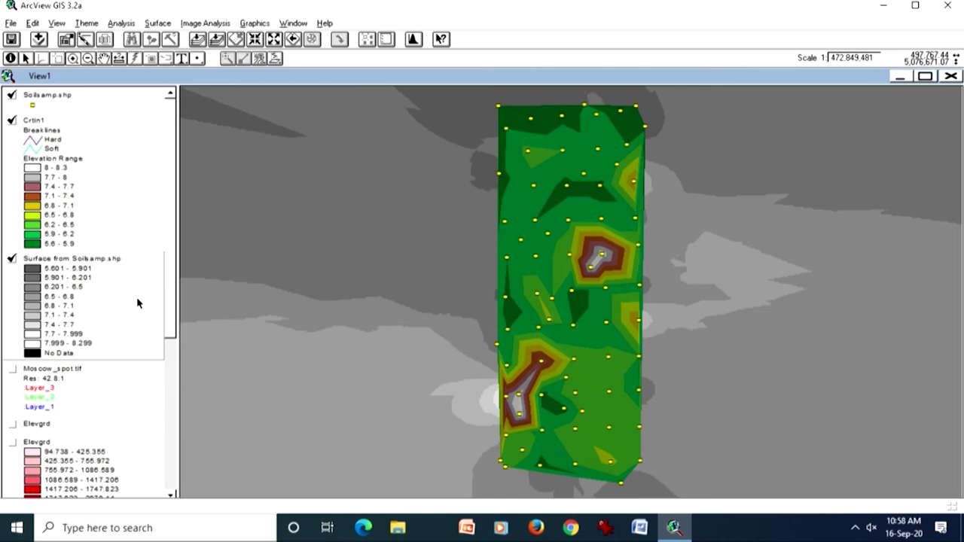
click(11, 95)
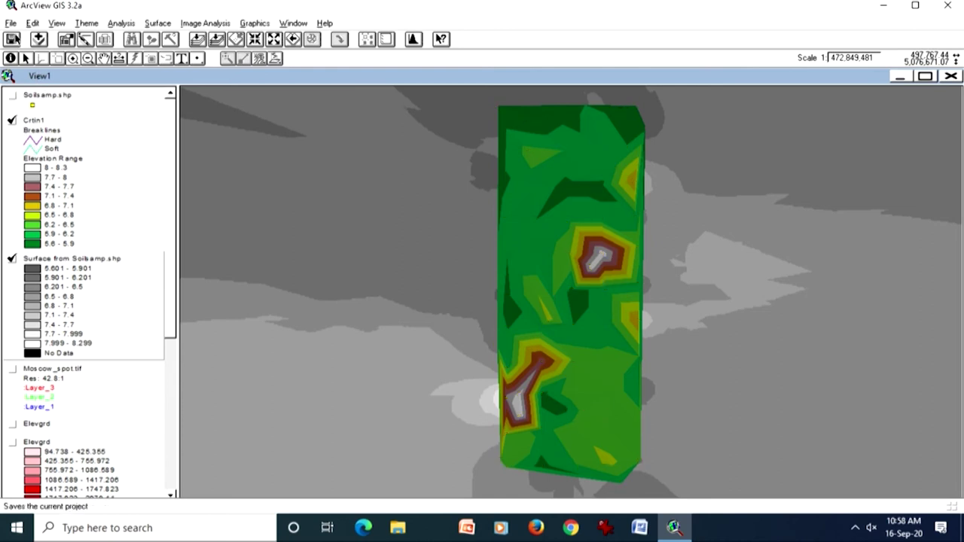
- Load the Vector Conversions Extension (1.1) and check its new menu
click(12, 25)
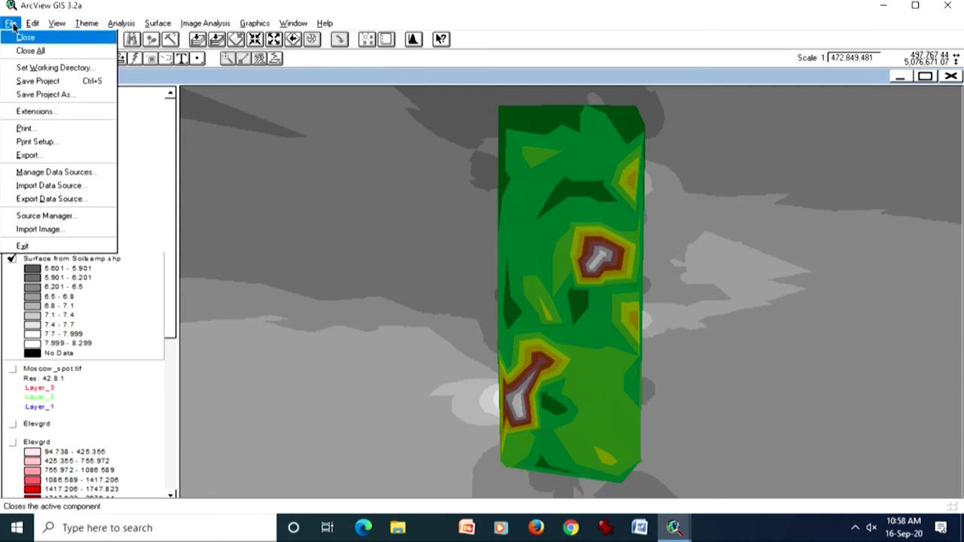
click(42, 111)
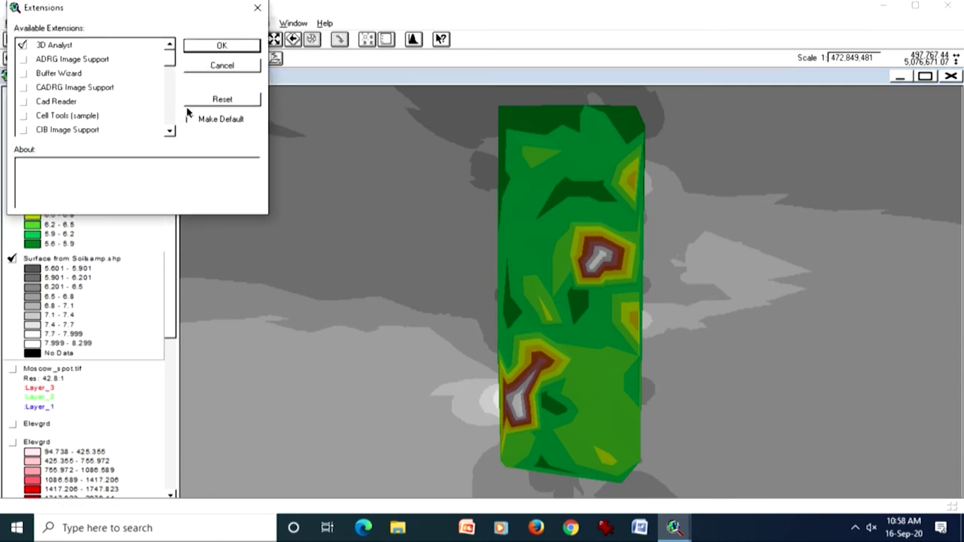
drag(172, 65, 172, 130)
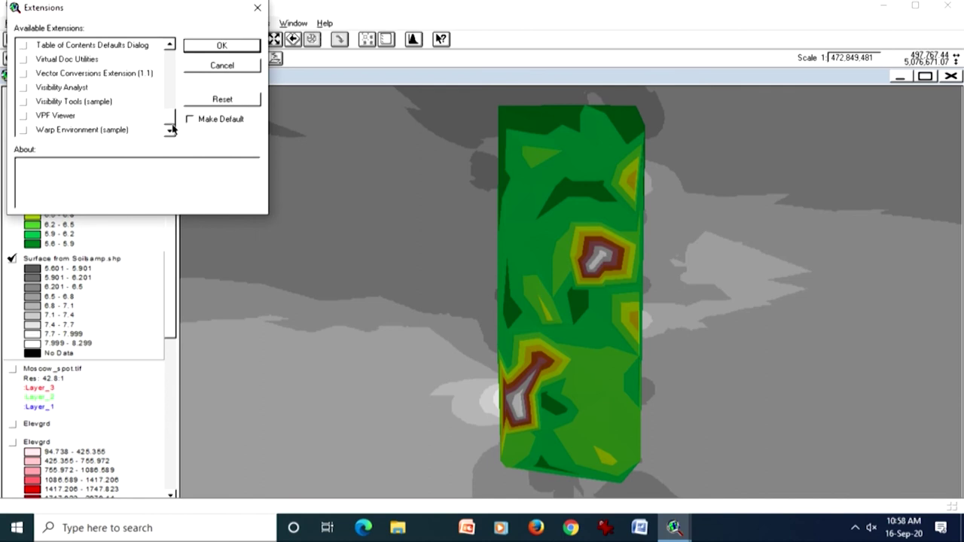
click(113, 74)
click(22, 73)
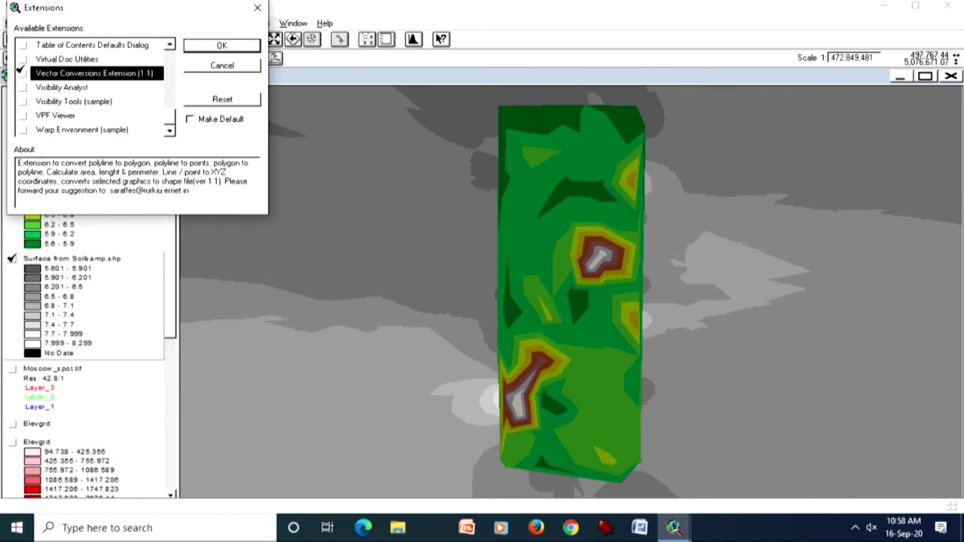
click(197, 47)
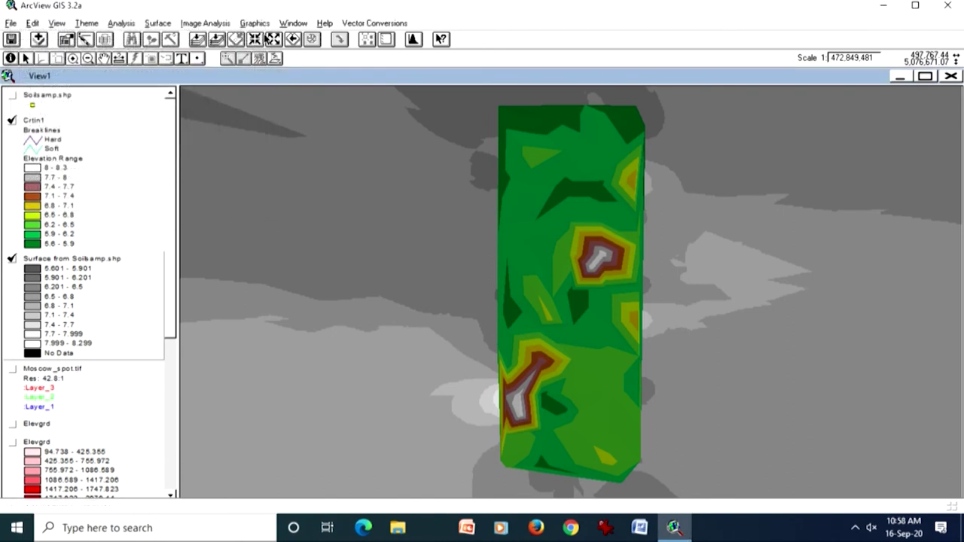
click(361, 23)
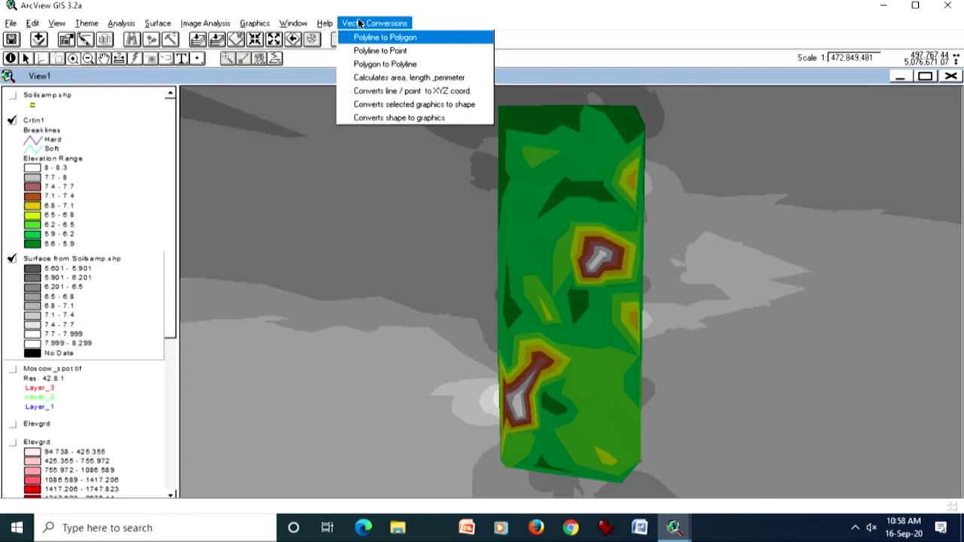
- Load the Graphics Conversions extension and look over its new menu
mouse_move(11, 23)
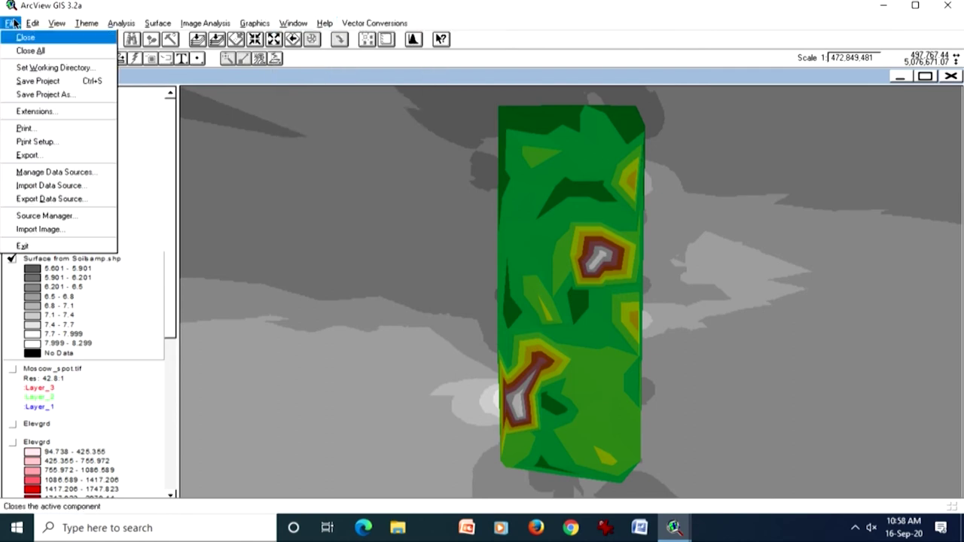
click(34, 111)
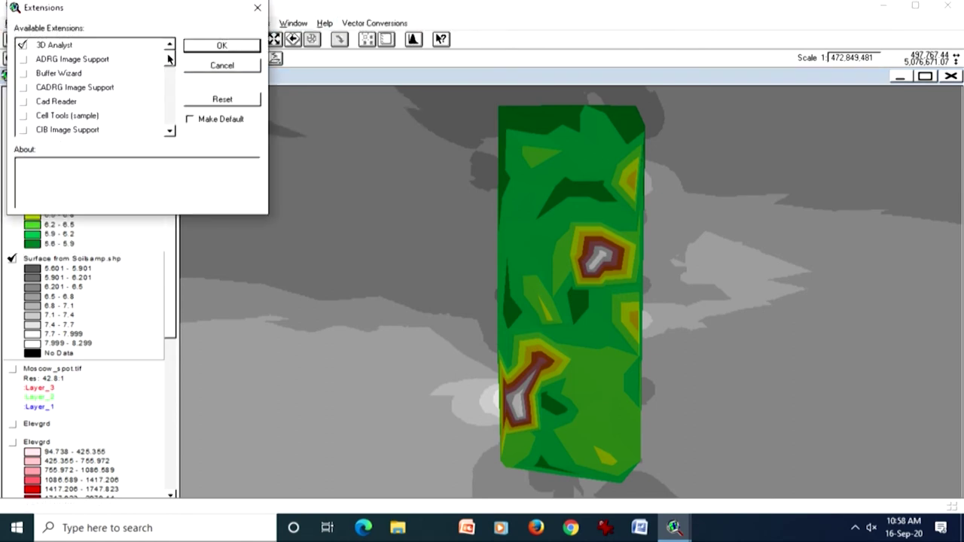
scroll(168, 60, down, 5)
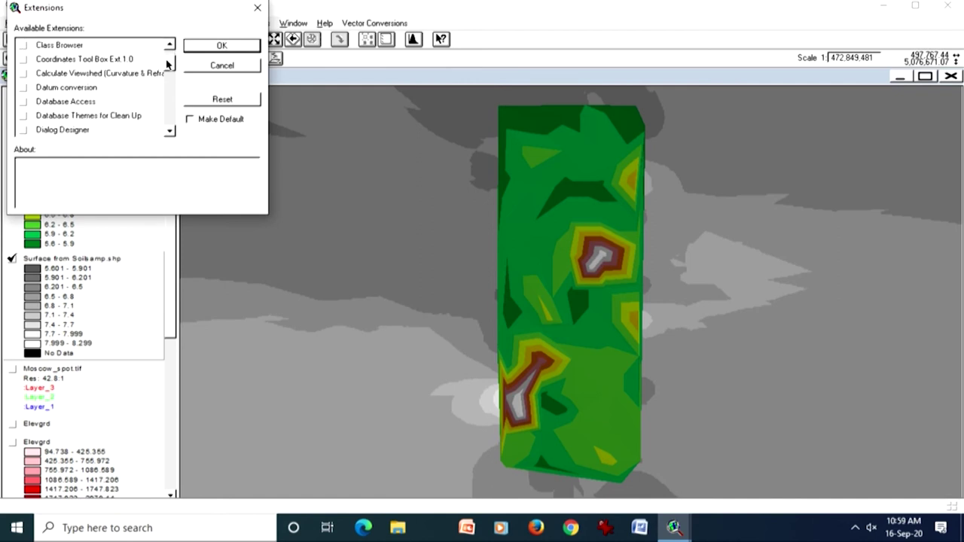
scroll(168, 70, down, 4)
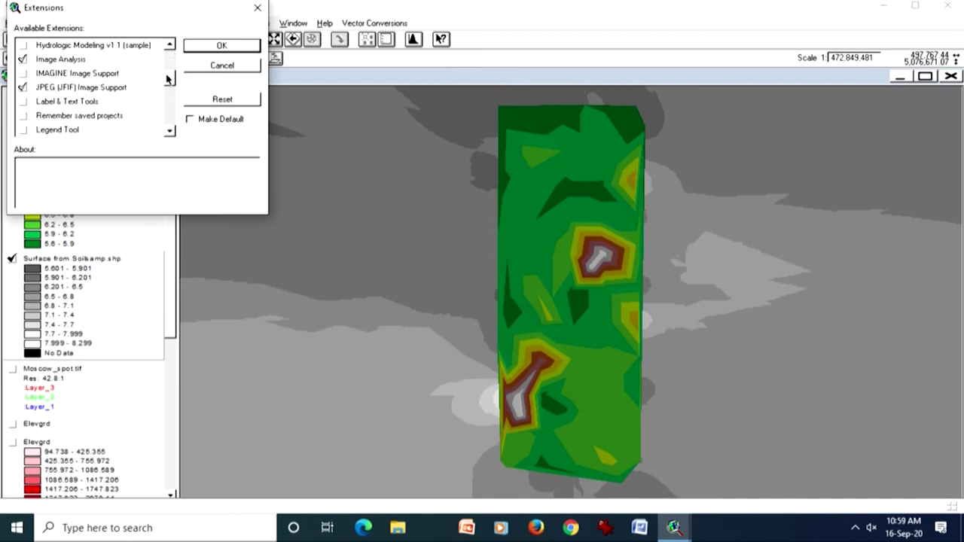
mouse_move(167, 79)
mouse_down()
mouse_move(164, 119)
mouse_move(169, 73)
mouse_up()
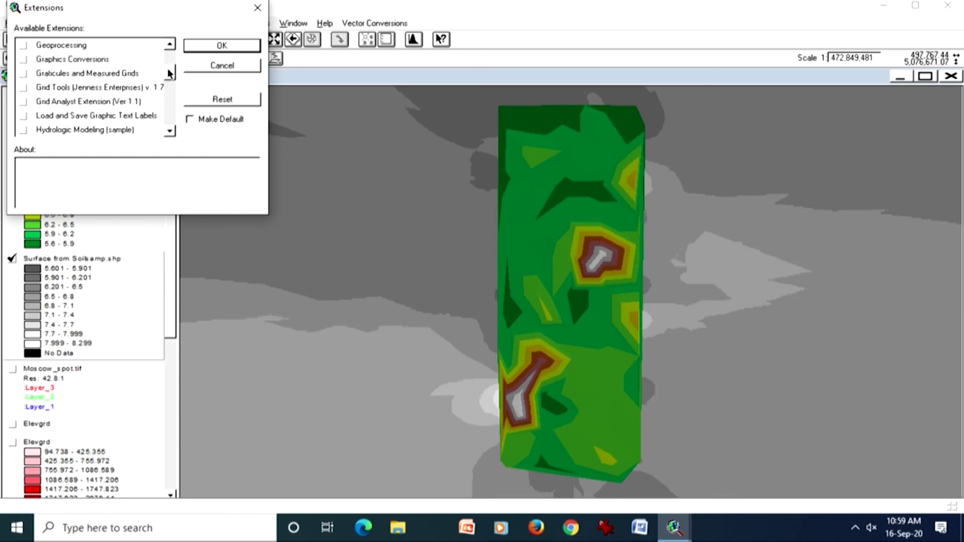
click(22, 59)
click(210, 47)
click(443, 22)
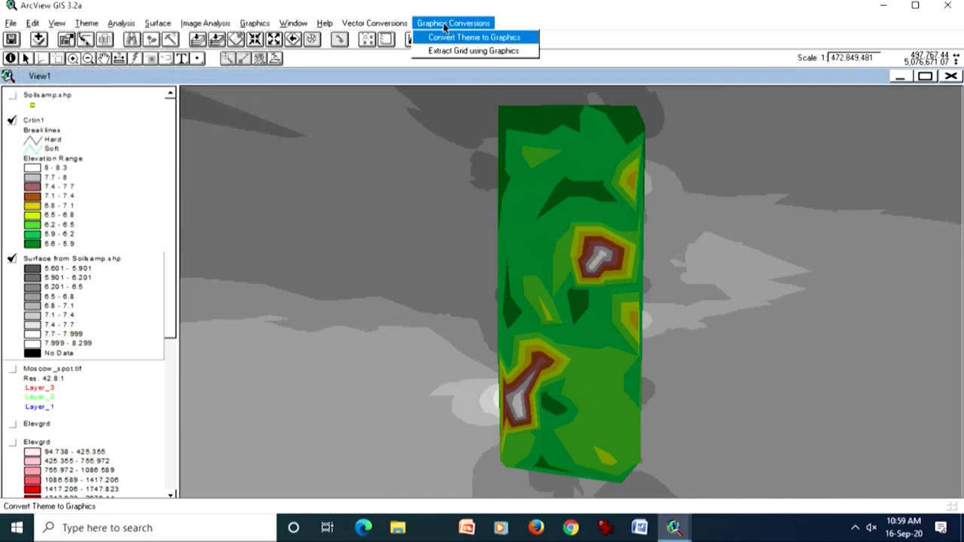
- Browse the Vector Conversions menu again, then close the open menus
mouse_move(387, 25)
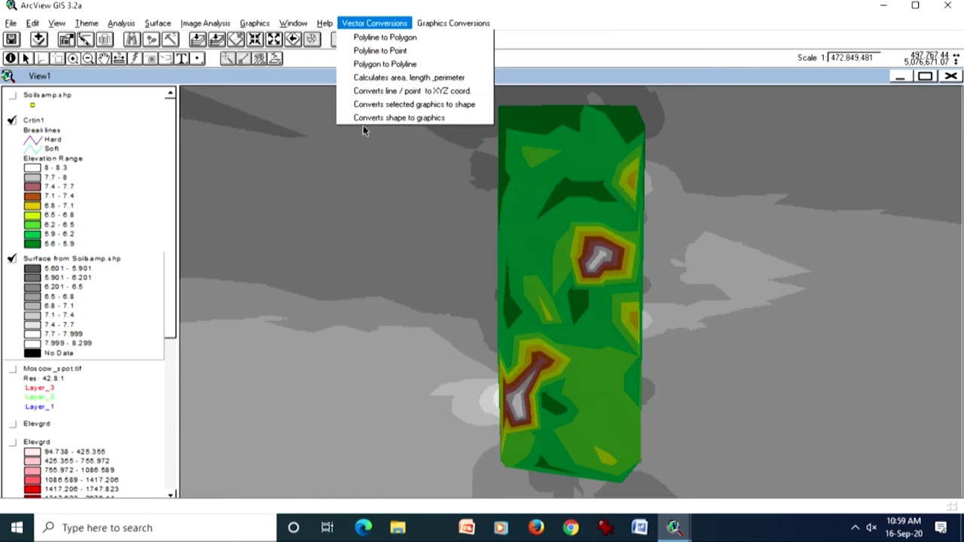
click(315, 78)
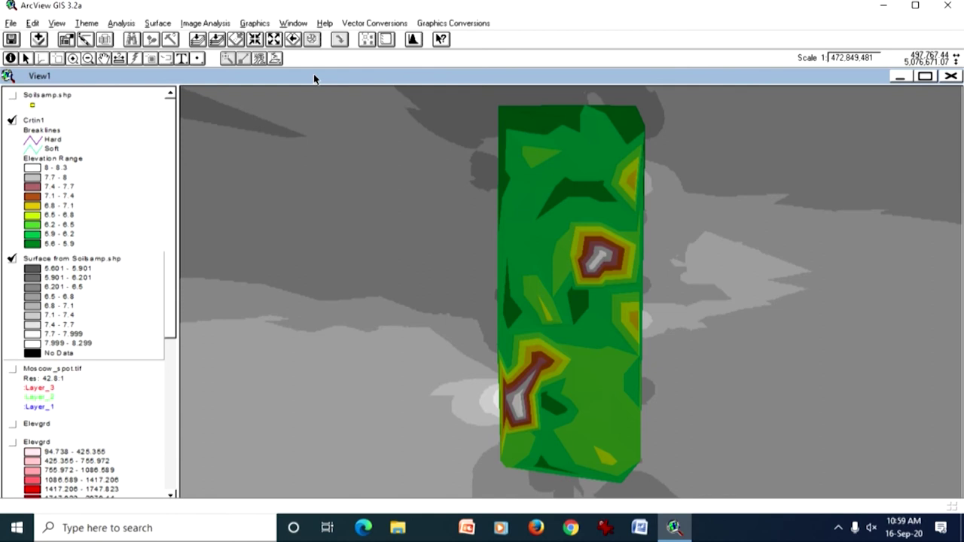
click(365, 25)
click(354, 25)
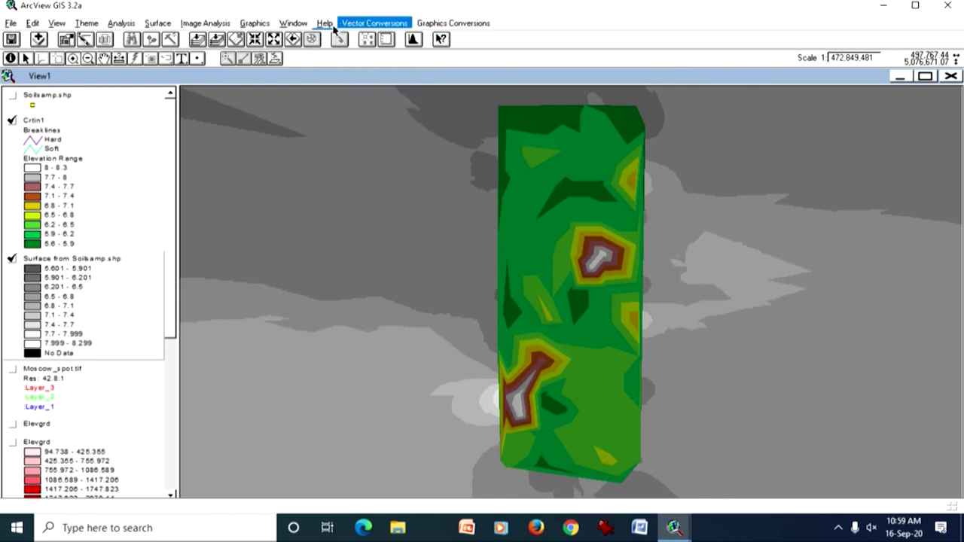
click(325, 23)
click(324, 24)
- Load the Grid Analyst Extension and briefly check its new Grid Analyst menu
click(12, 24)
click(38, 111)
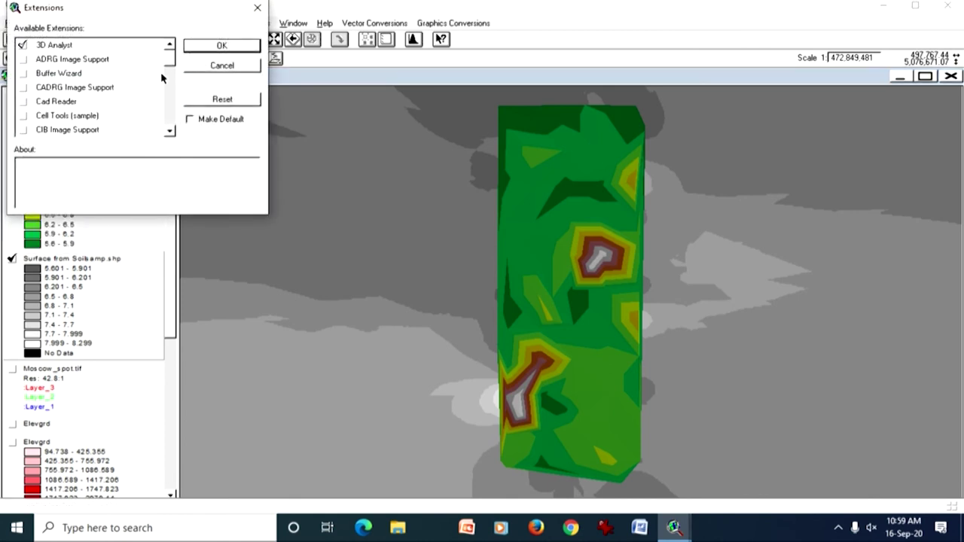
drag(167, 61, 161, 78)
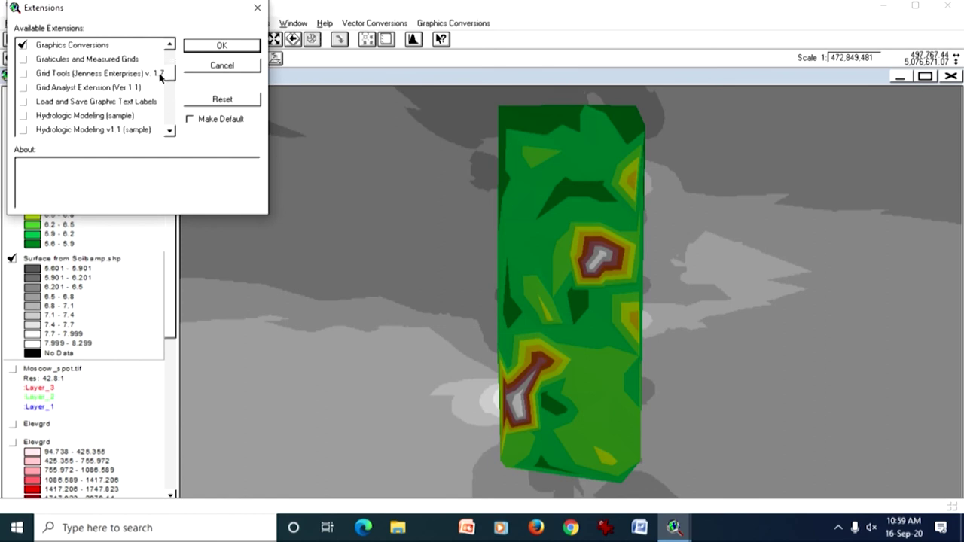
click(21, 88)
click(218, 46)
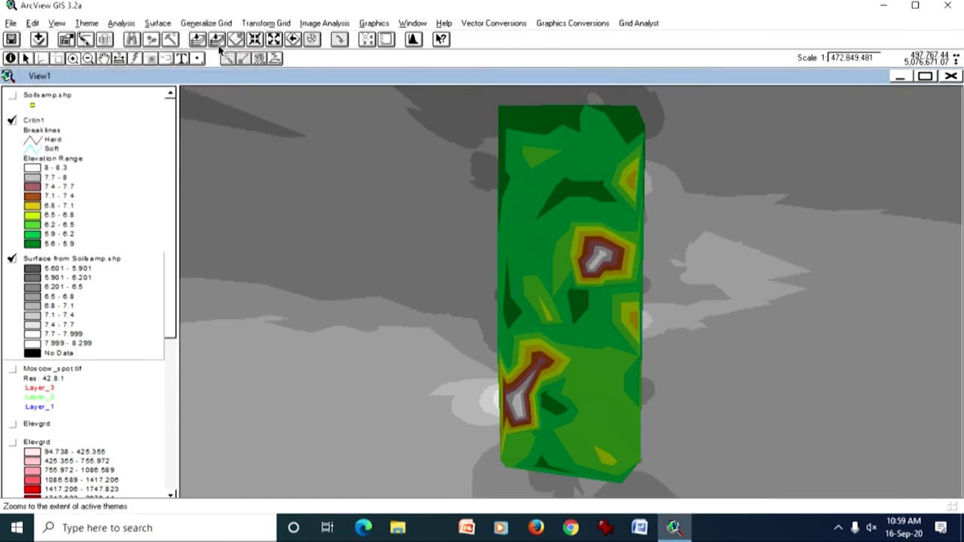
click(645, 24)
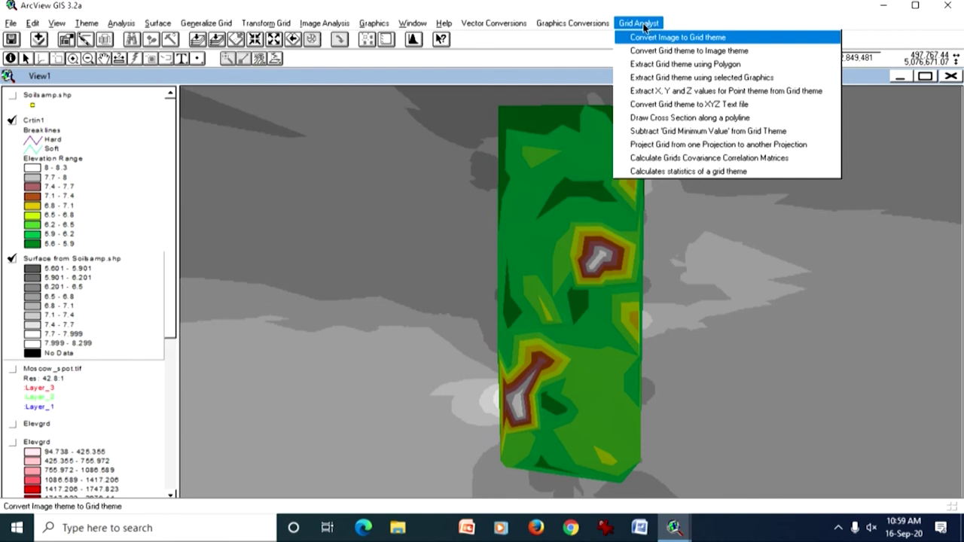
click(570, 85)
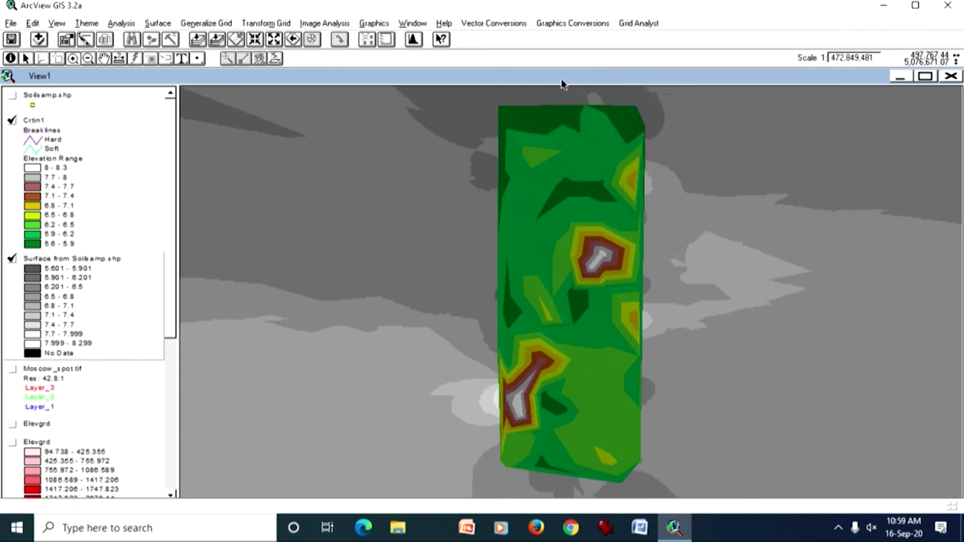
- Switch off the Crtin1 TIN and zoom to the full extent of Surface from Soilsamp.shp
click(98, 195)
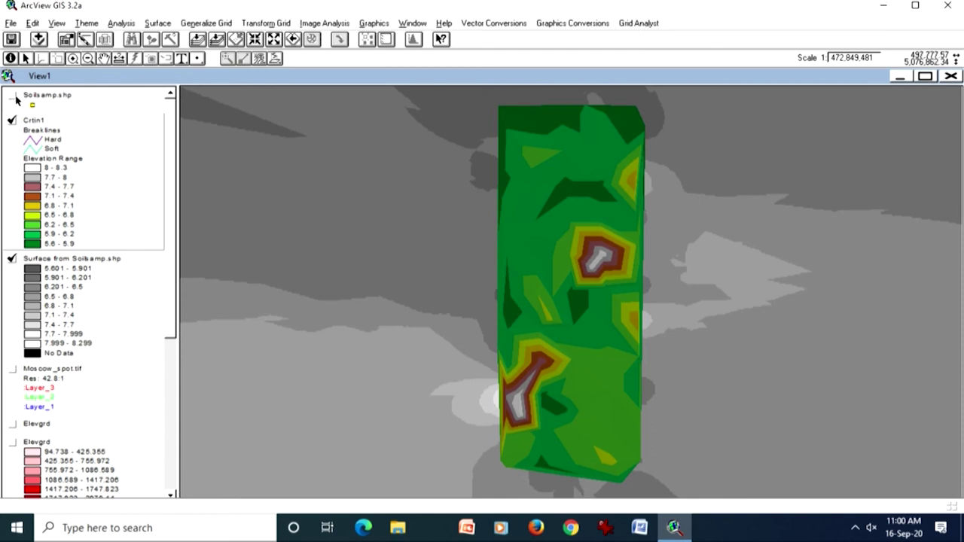
click(66, 282)
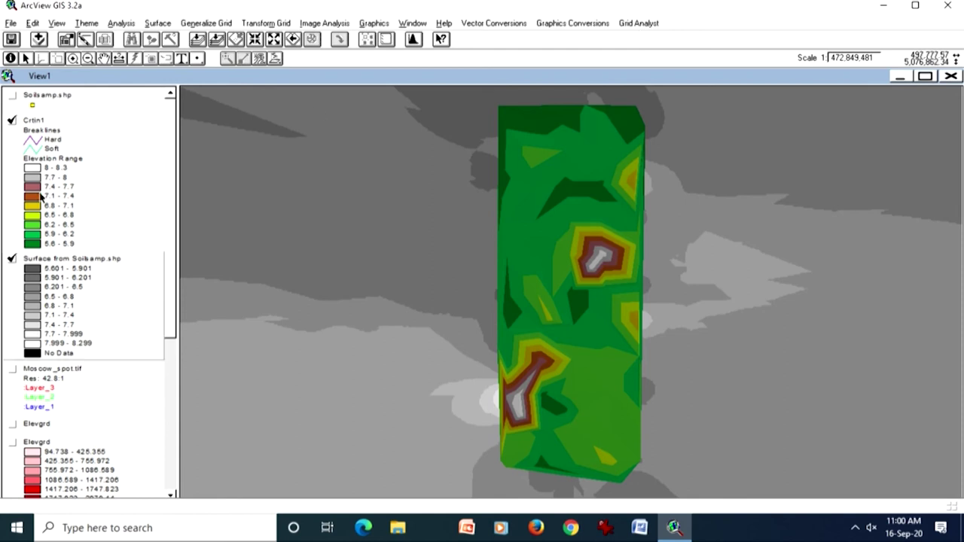
click(12, 121)
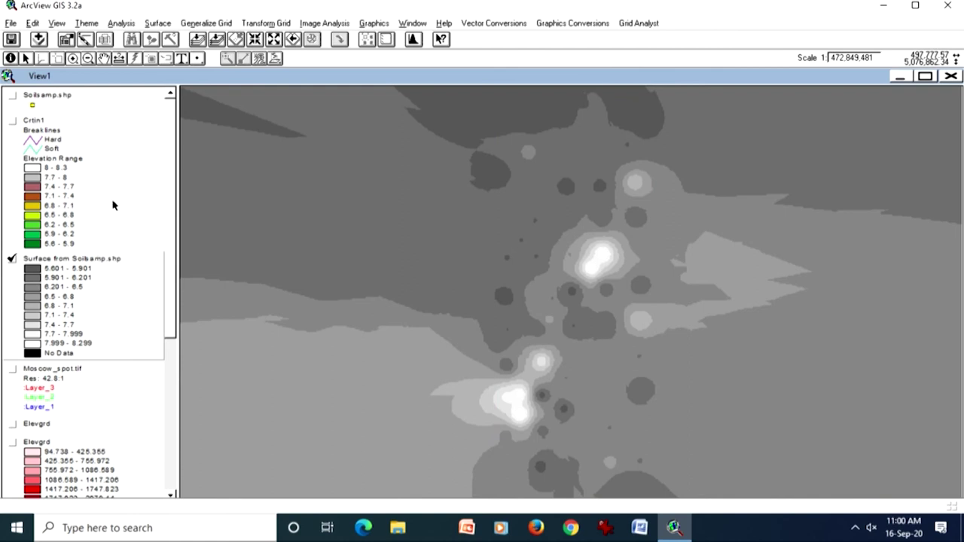
click(217, 40)
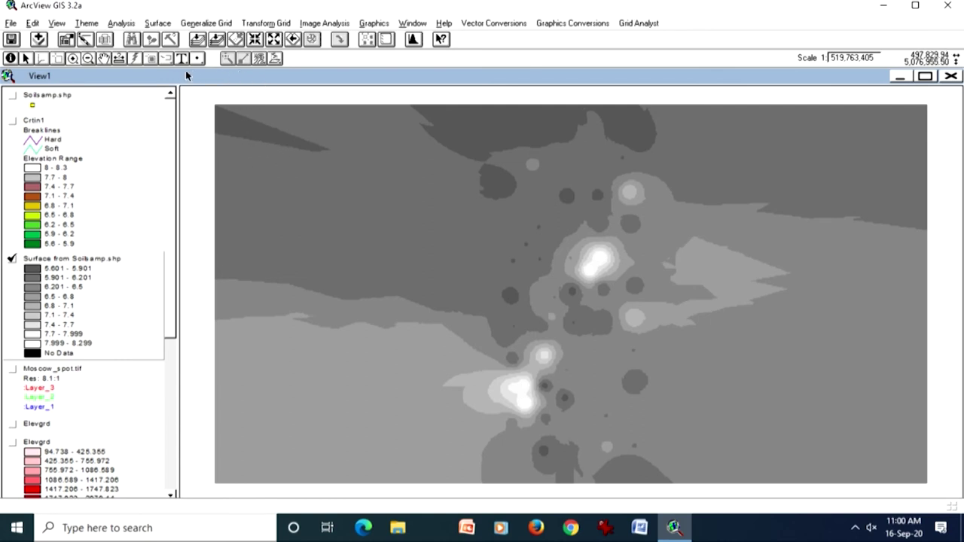
click(275, 58)
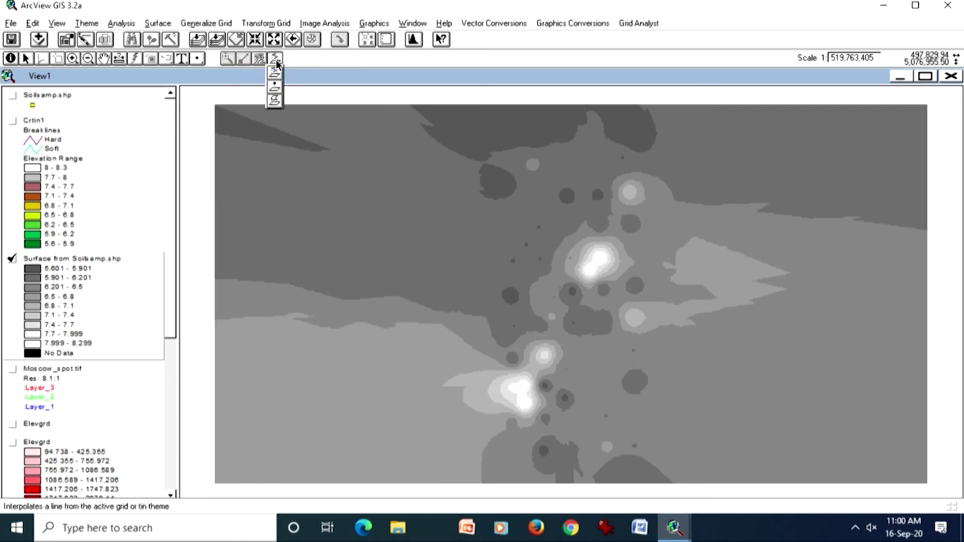
- With the Draw Polygon tool, outline the central high-pH zone (perimeter 13,083.69 mi)
click(197, 60)
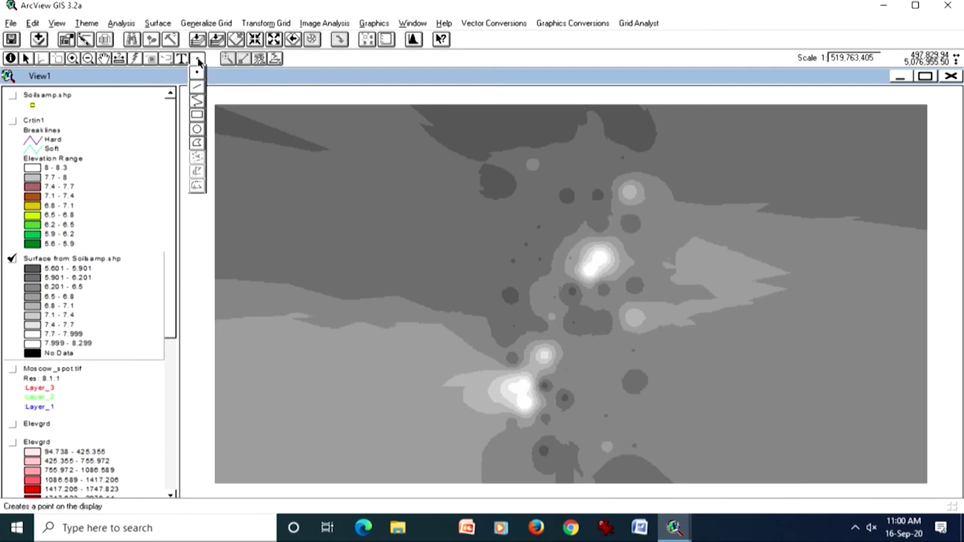
click(197, 145)
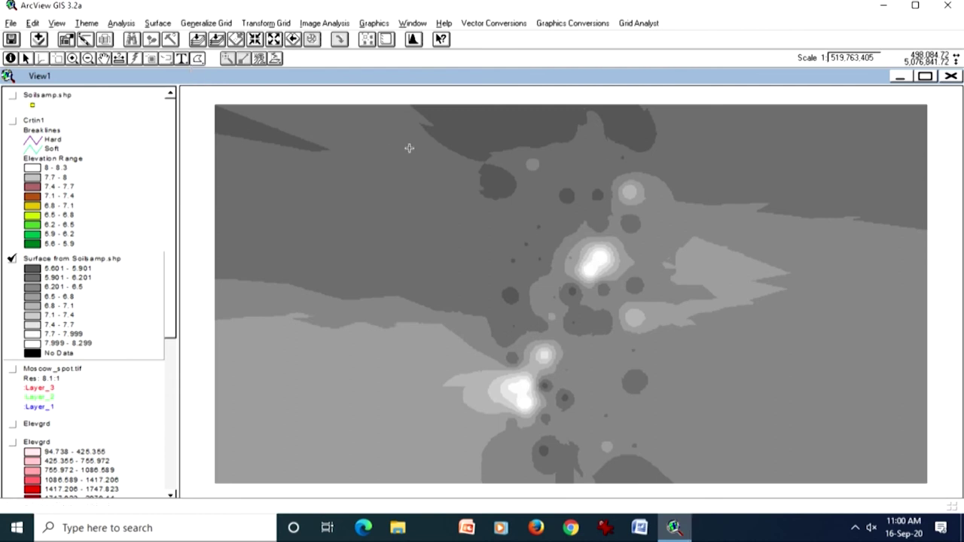
click(468, 130)
click(669, 135)
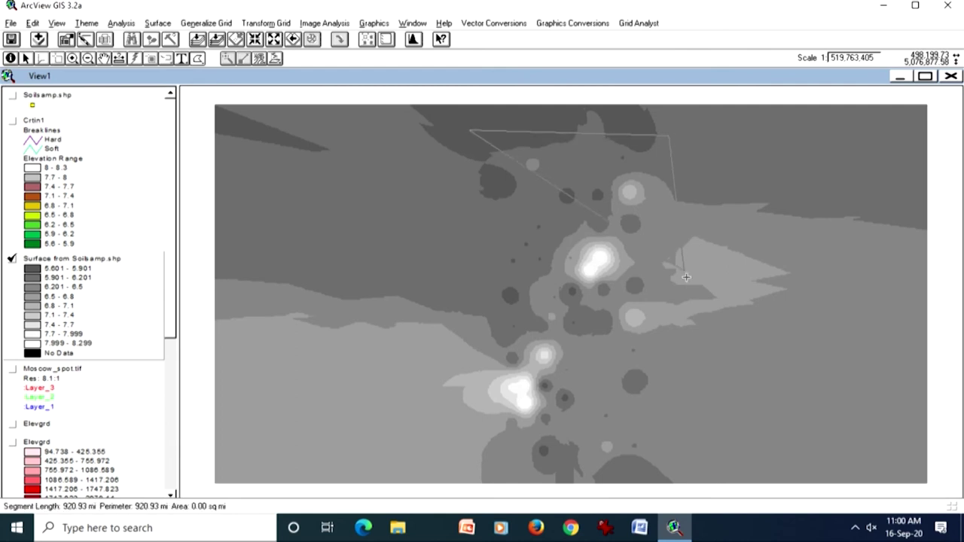
click(706, 316)
click(646, 443)
click(474, 470)
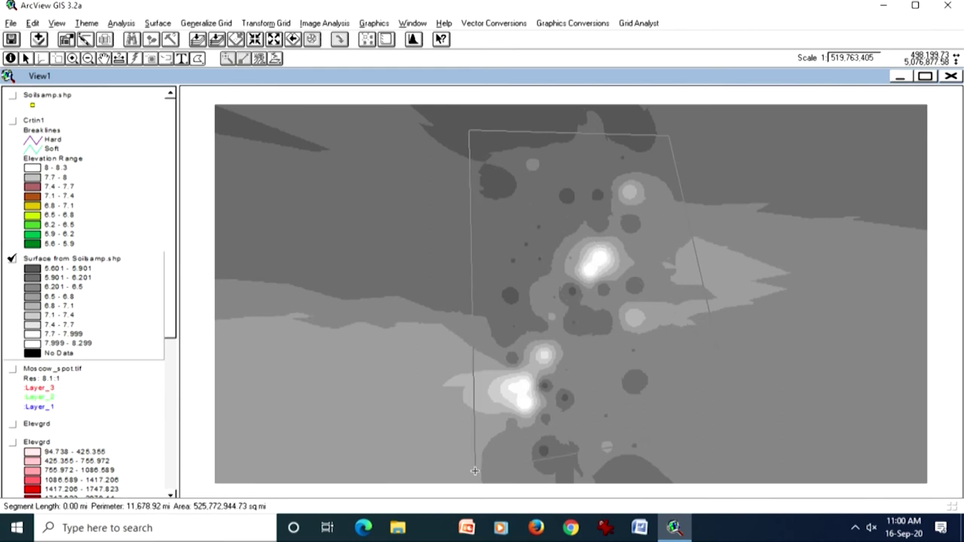
click(437, 452)
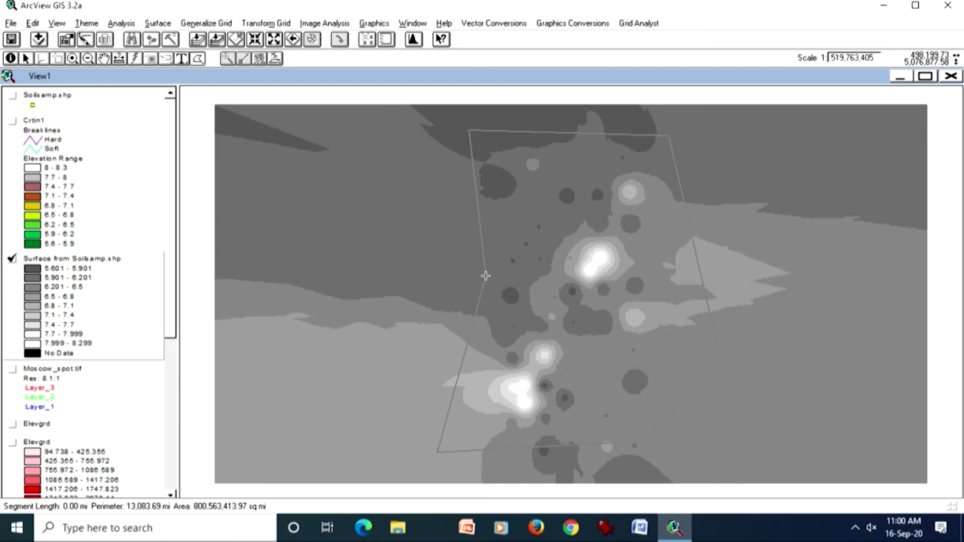
double_click(485, 276)
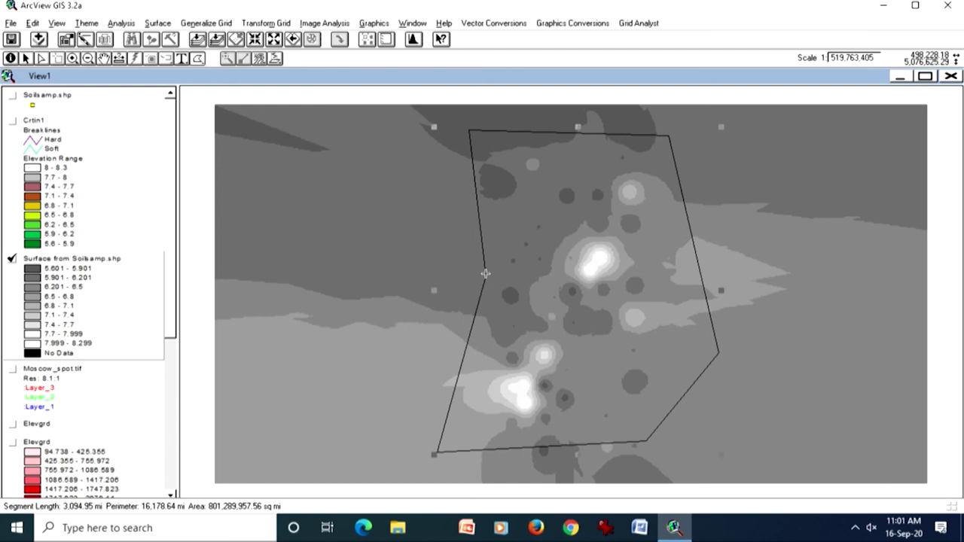
- Clip the Surface from Soilsamp.shp grid to the selected polygon and display the new Extract theme
click(640, 23)
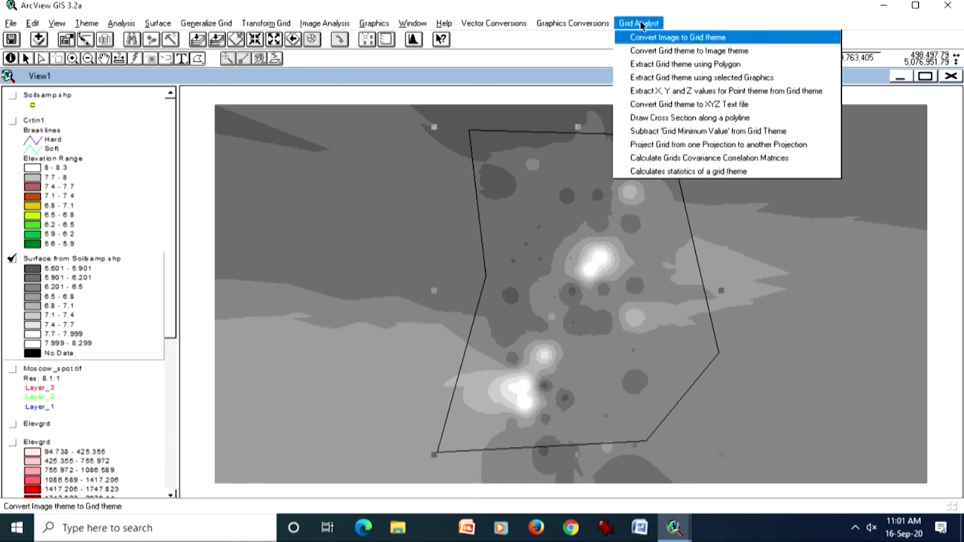
click(644, 80)
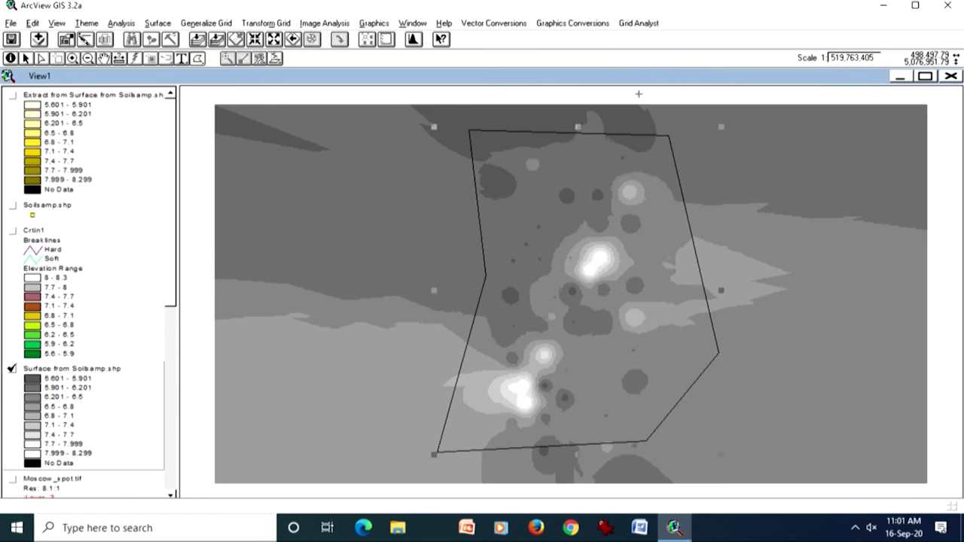
click(59, 141)
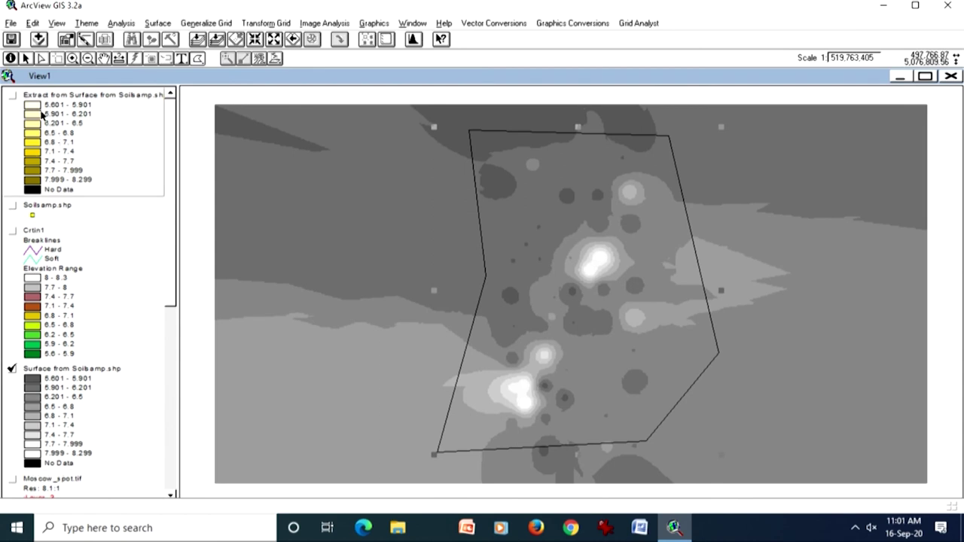
click(9, 98)
- Apply the Gray monochromatic colour ramp to the Extract grid's legend
double_click(60, 124)
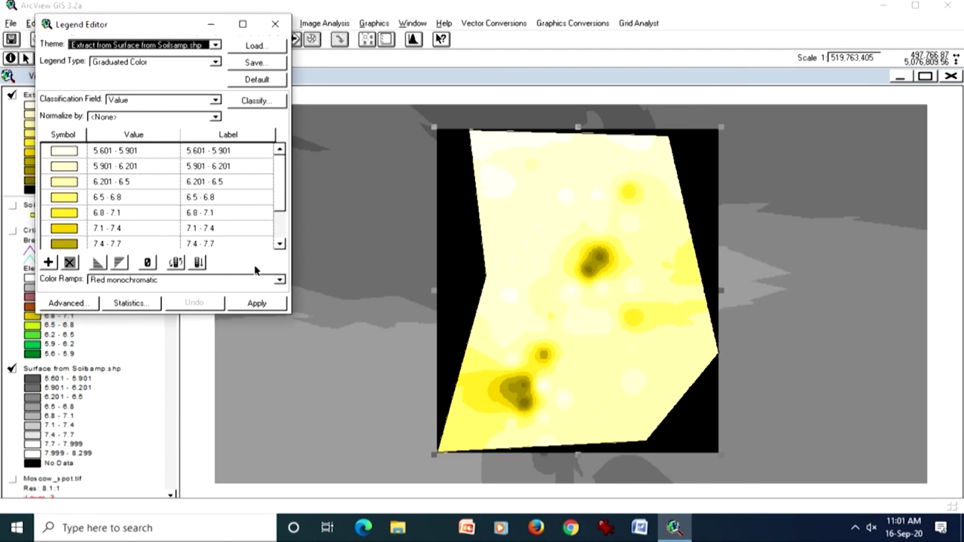
click(280, 281)
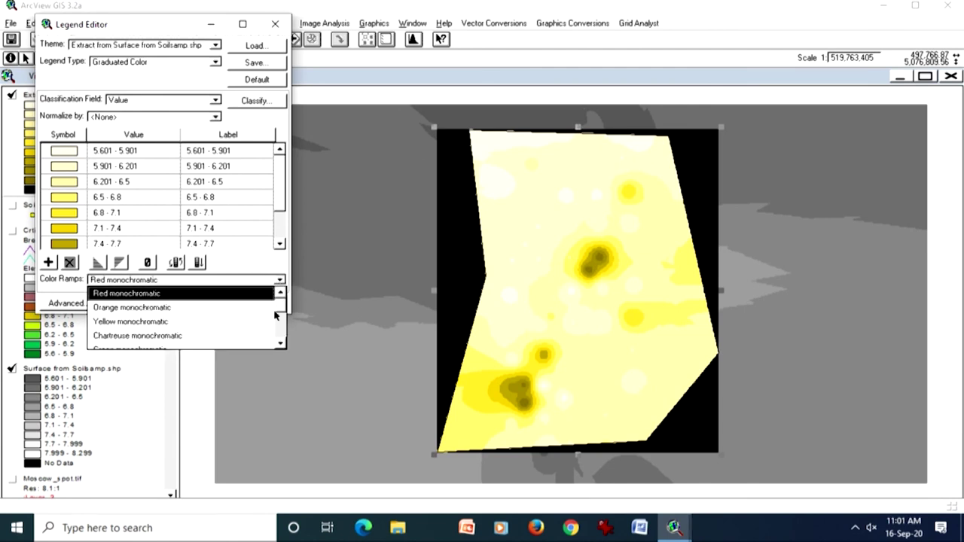
click(278, 344)
click(279, 344)
click(279, 344)
click(279, 344)
click(279, 344)
click(279, 344)
click(279, 344)
click(278, 344)
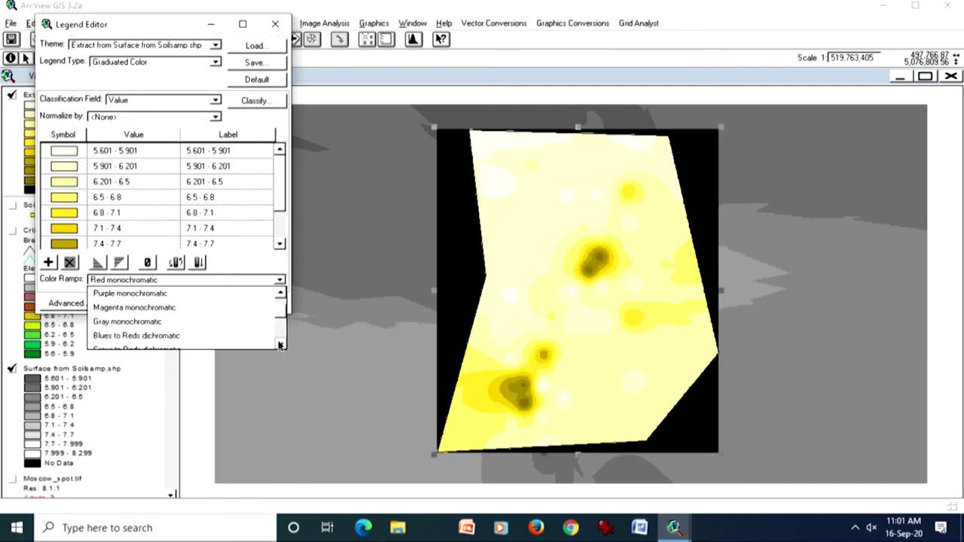
click(213, 326)
click(270, 306)
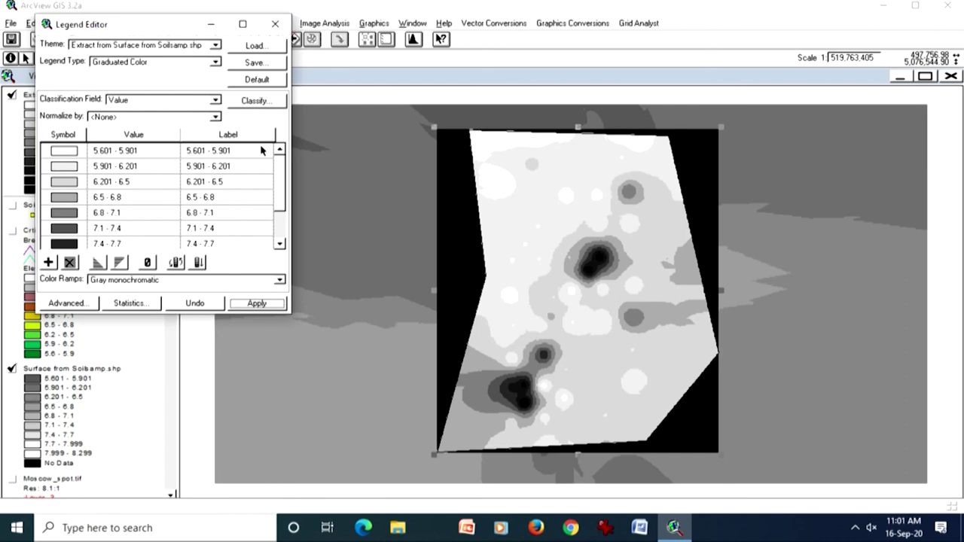
click(275, 25)
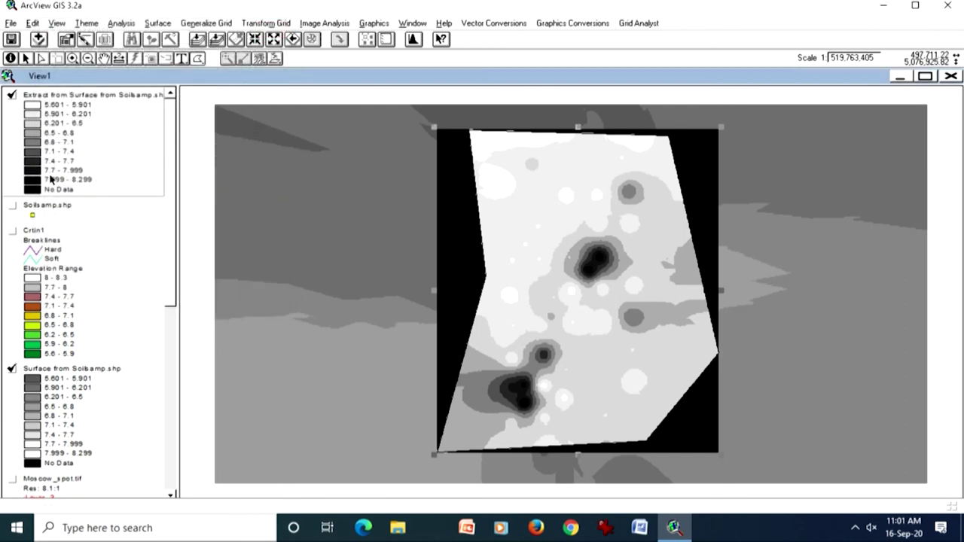
- Hide the original Surface from Soilsamp.shp theme
click(12, 369)
click(12, 369)
click(12, 369)
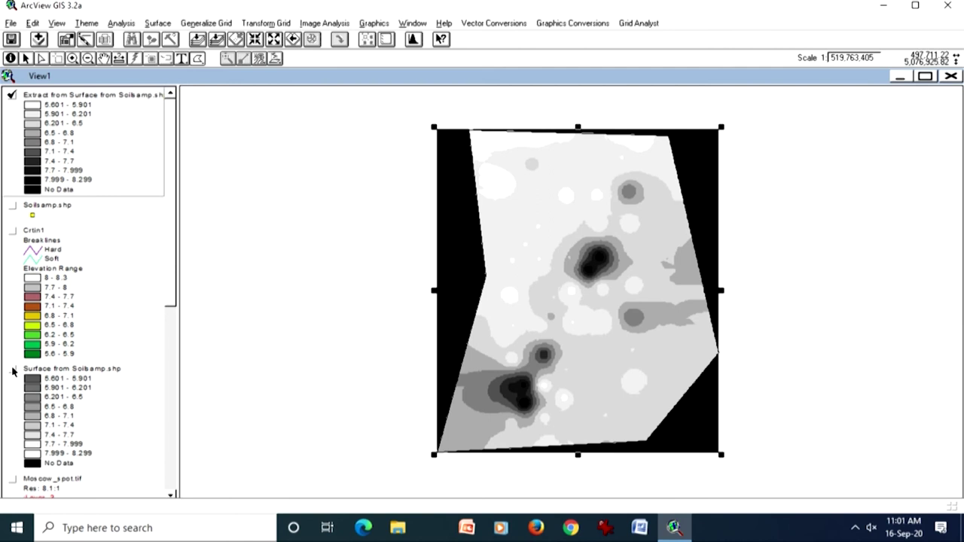
- Keep Surface from Soilsamp.shp hidden and zoom the view to the full Extract grid
double_click(109, 138)
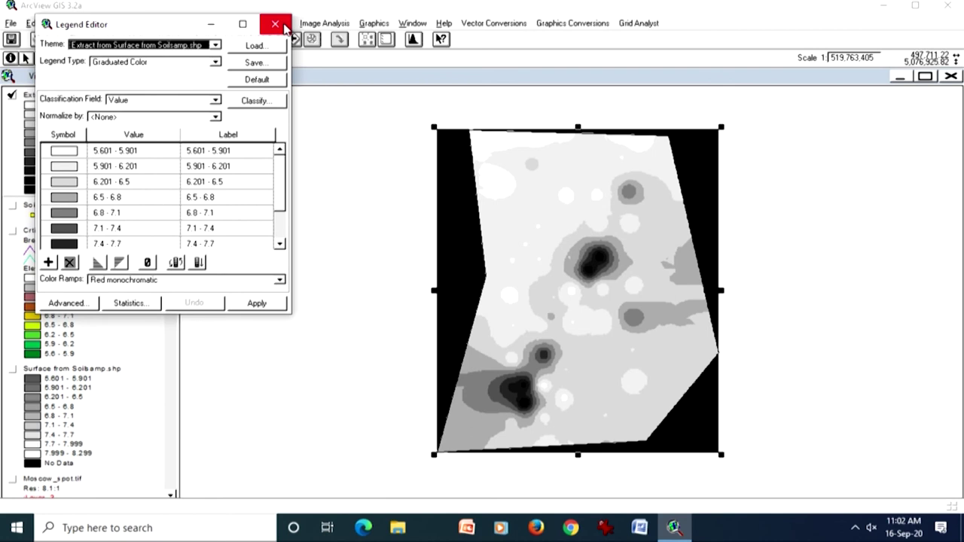
click(285, 28)
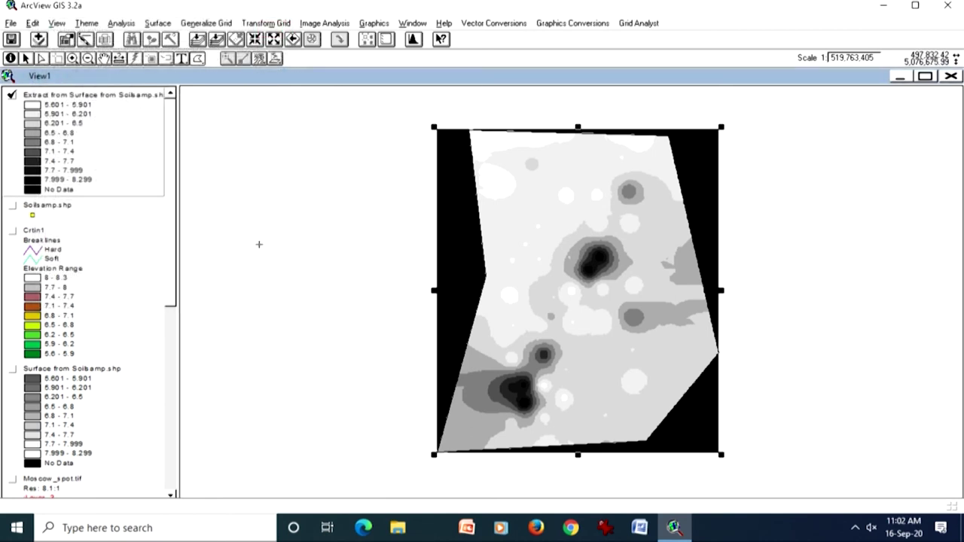
click(11, 369)
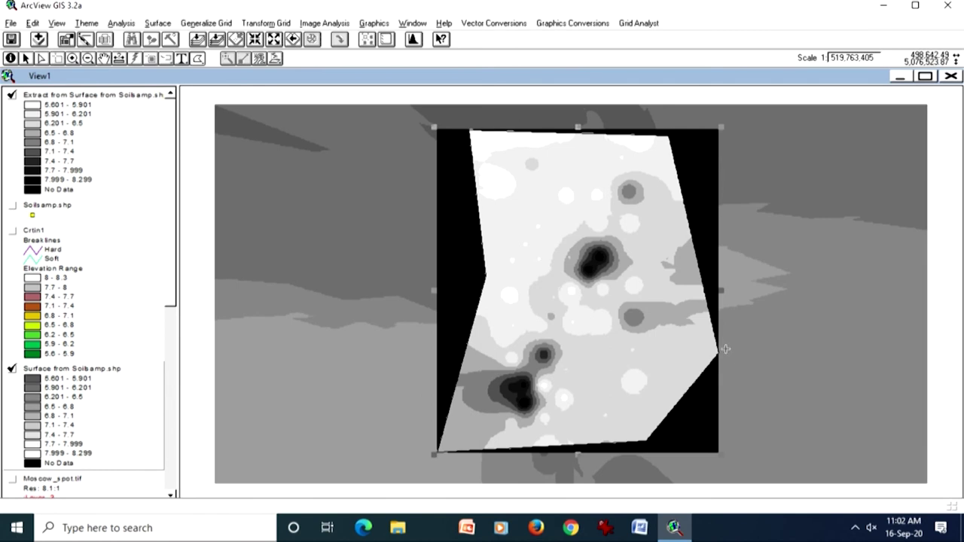
click(13, 371)
click(146, 144)
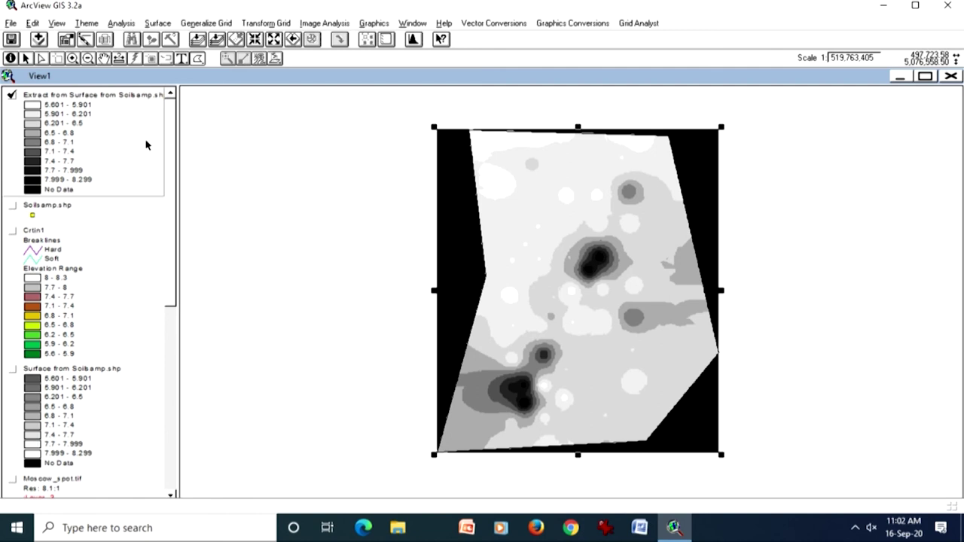
click(217, 41)
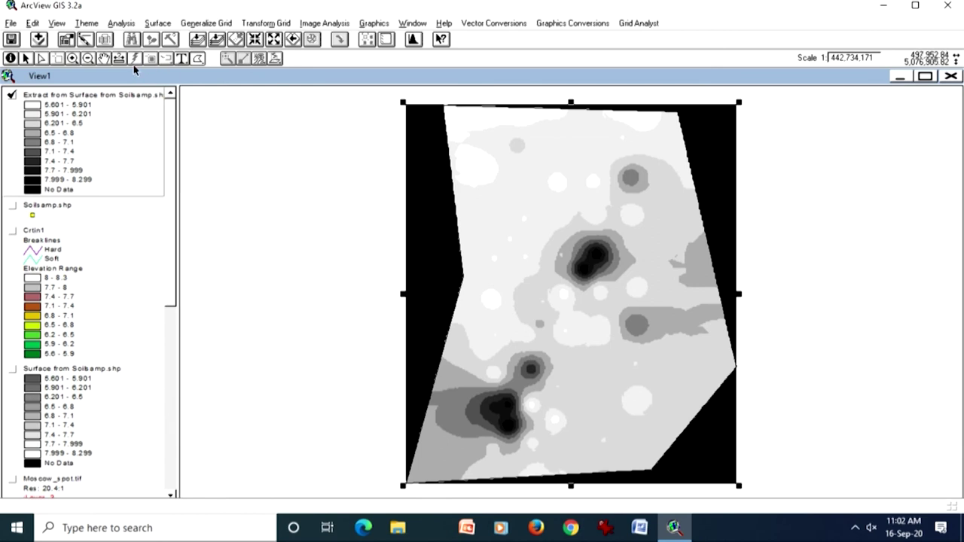
click(11, 59)
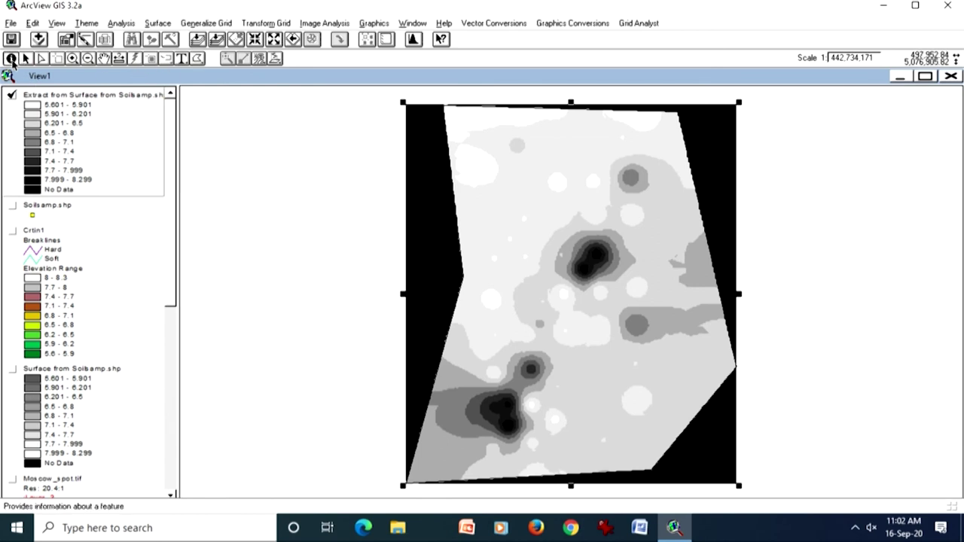
click(425, 203)
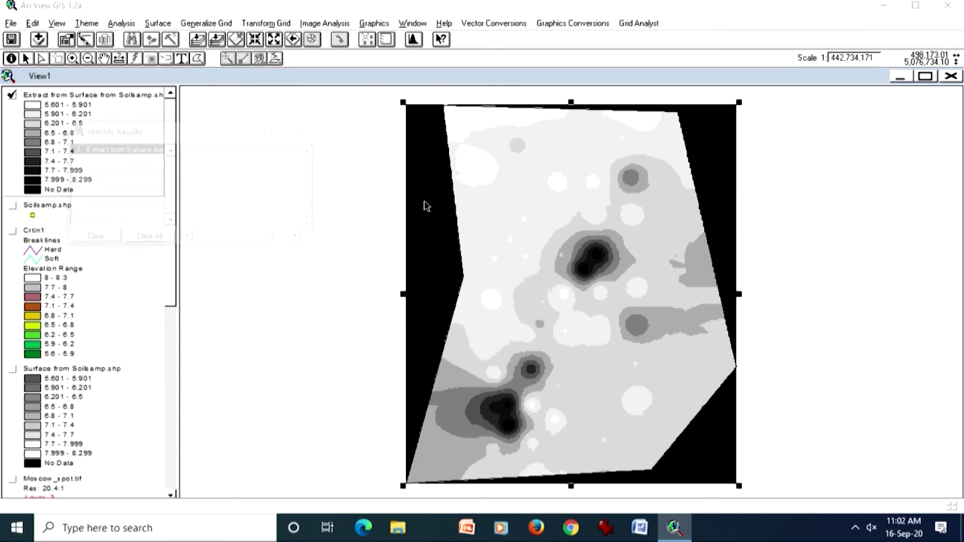
click(440, 185)
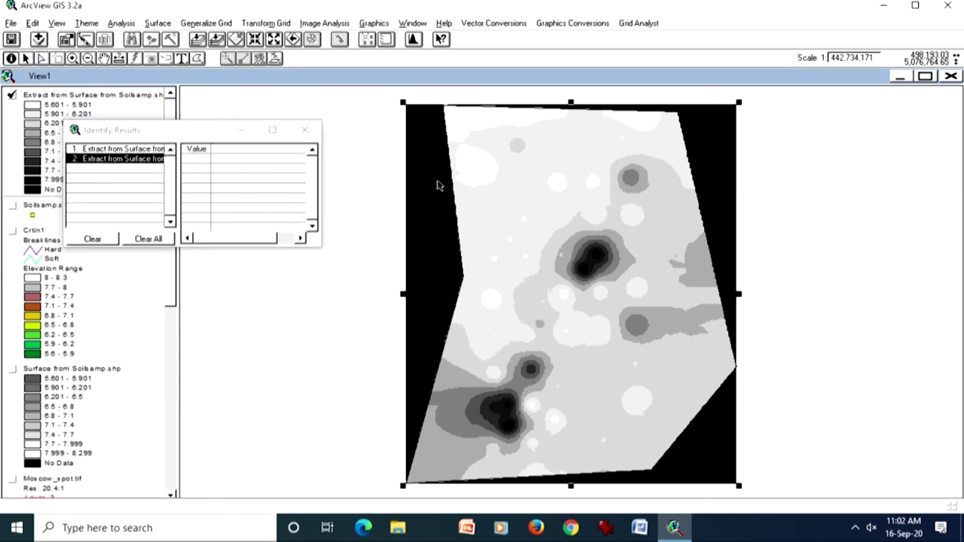
click(443, 151)
click(426, 189)
click(422, 234)
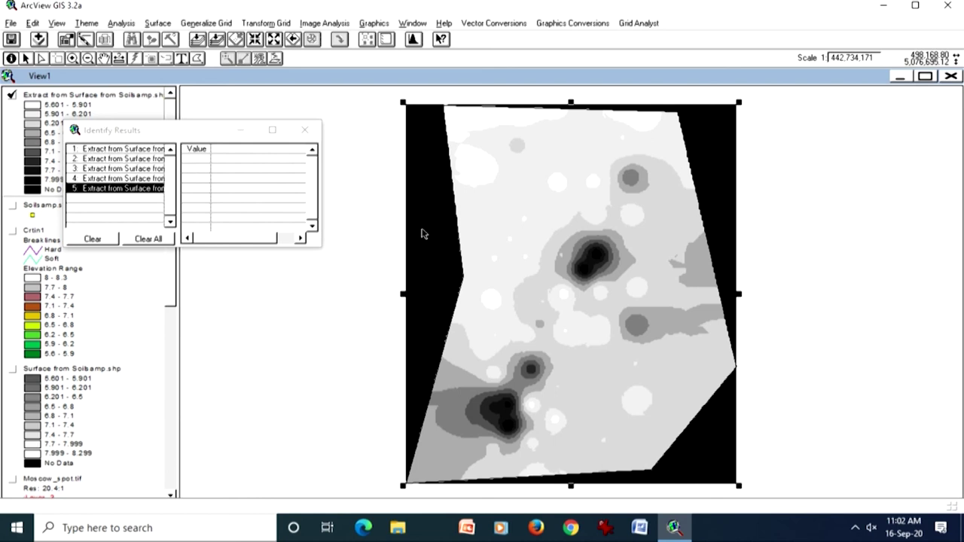
click(431, 283)
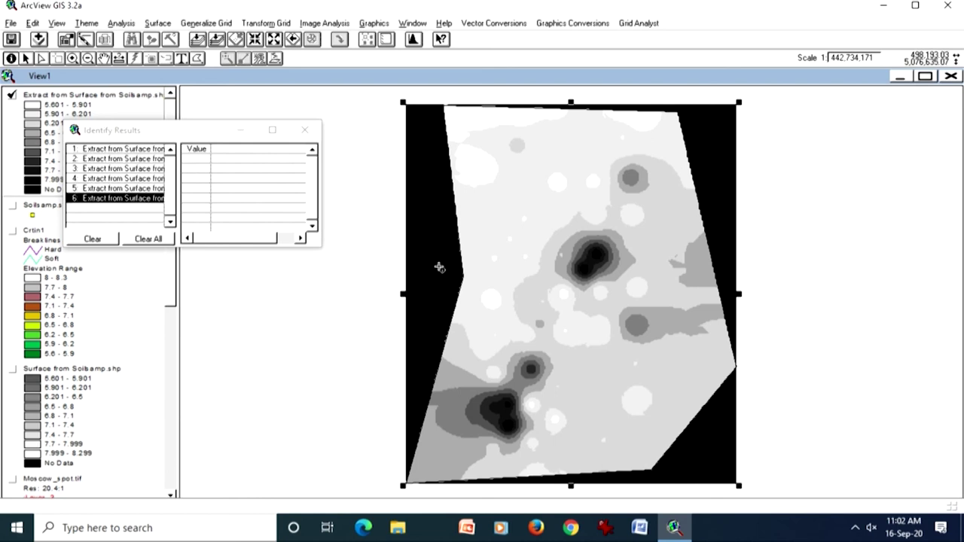
click(475, 167)
double_click(487, 204)
click(512, 259)
click(494, 307)
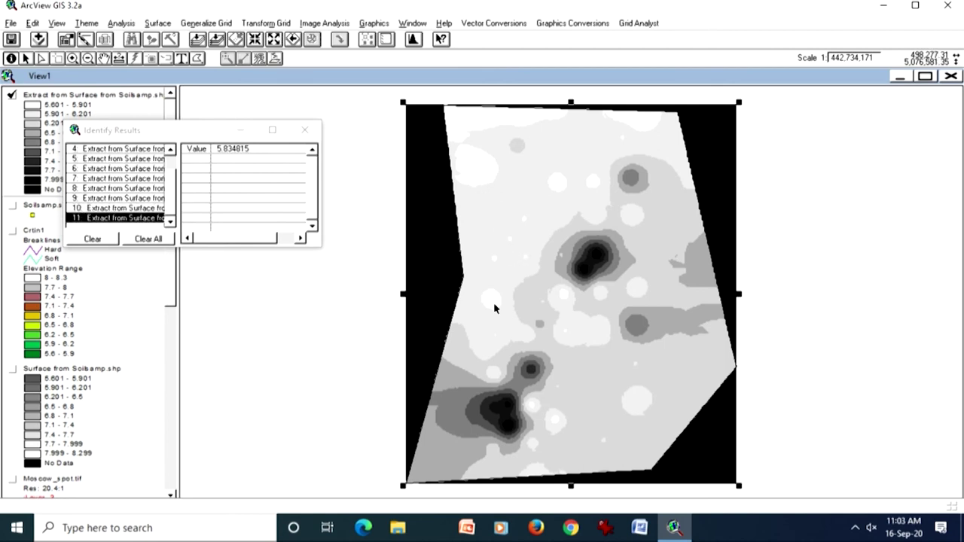
click(702, 149)
click(712, 465)
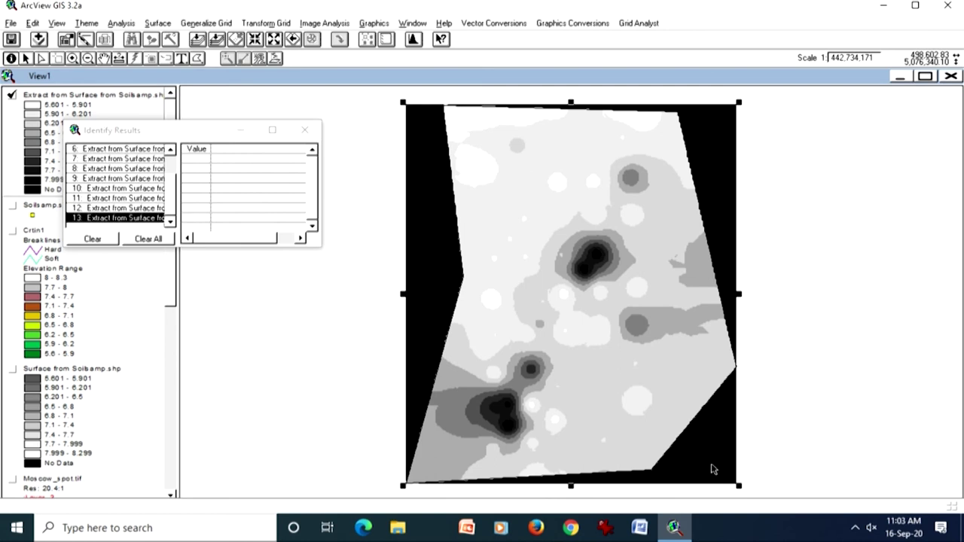
click(304, 130)
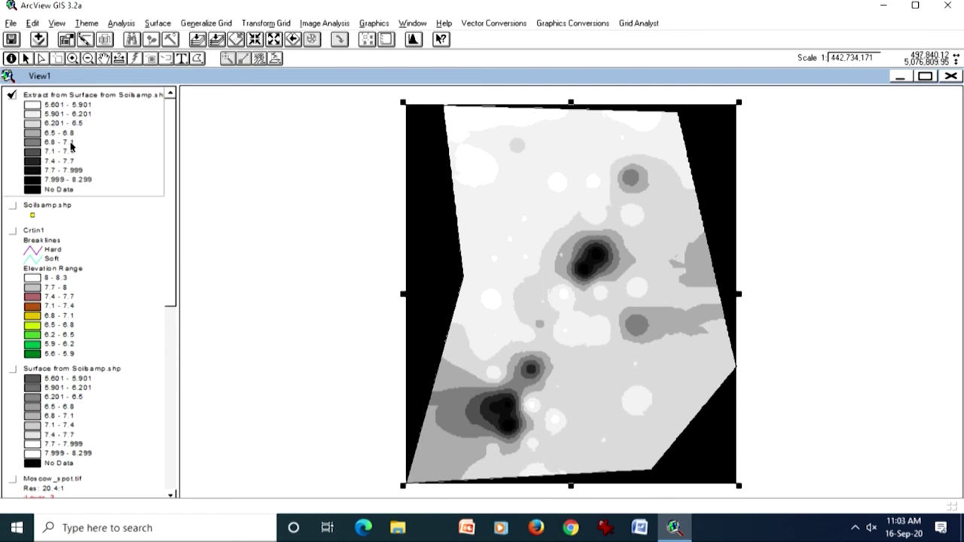
double_click(72, 145)
- Set the Extract grid's No Data class to no colour so the black corners vanish
drag(285, 186, 280, 222)
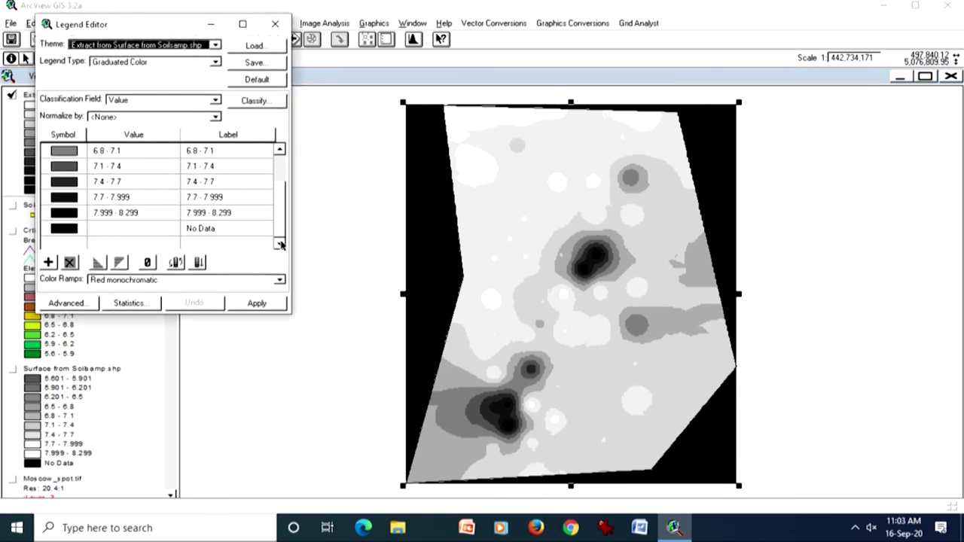
double_click(67, 229)
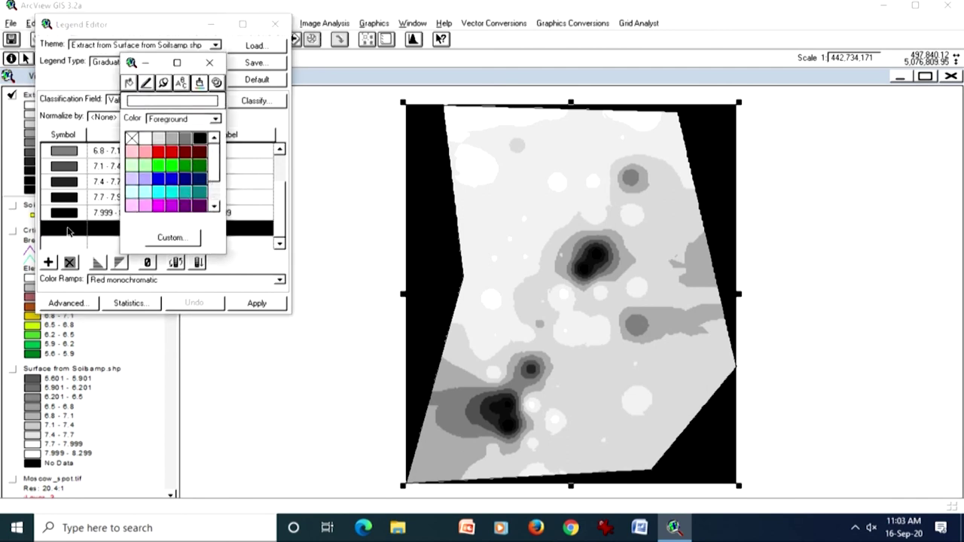
click(132, 138)
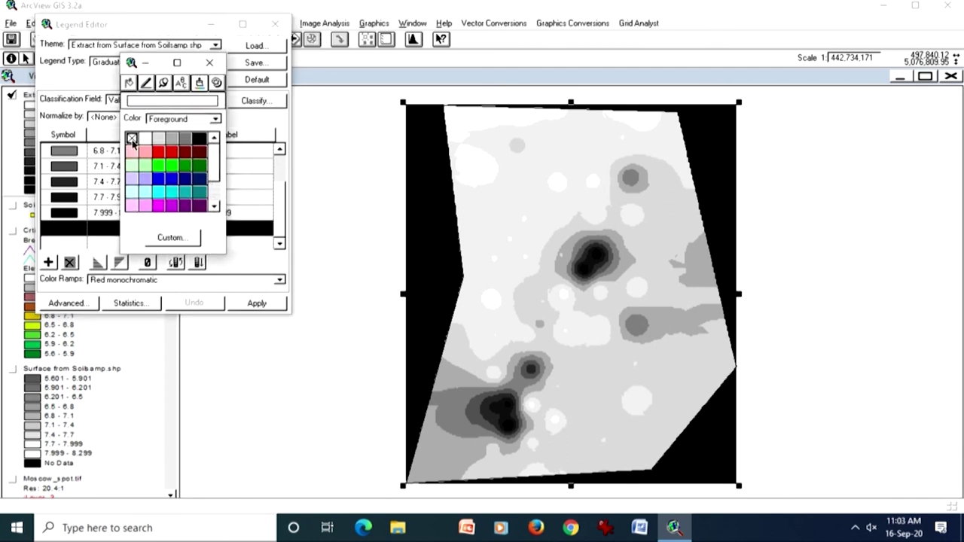
click(265, 303)
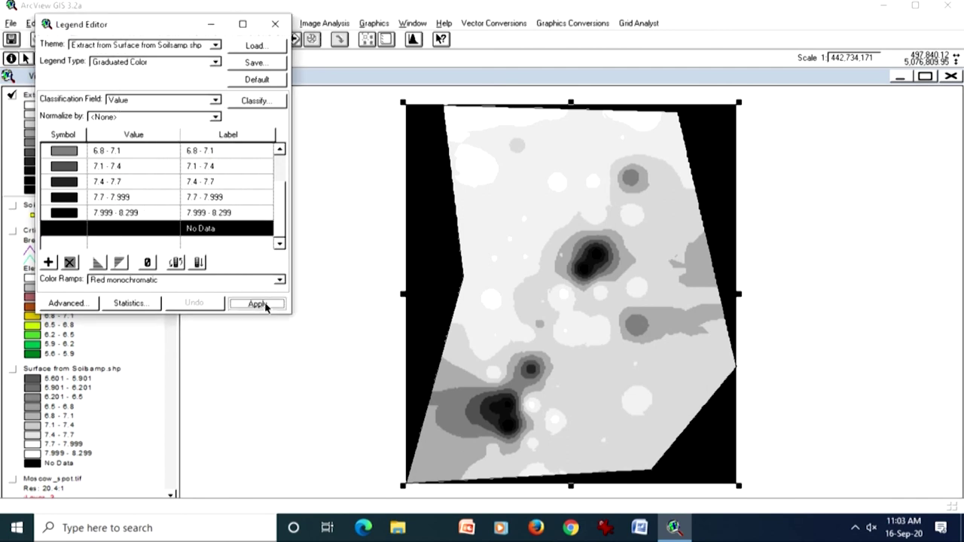
click(278, 28)
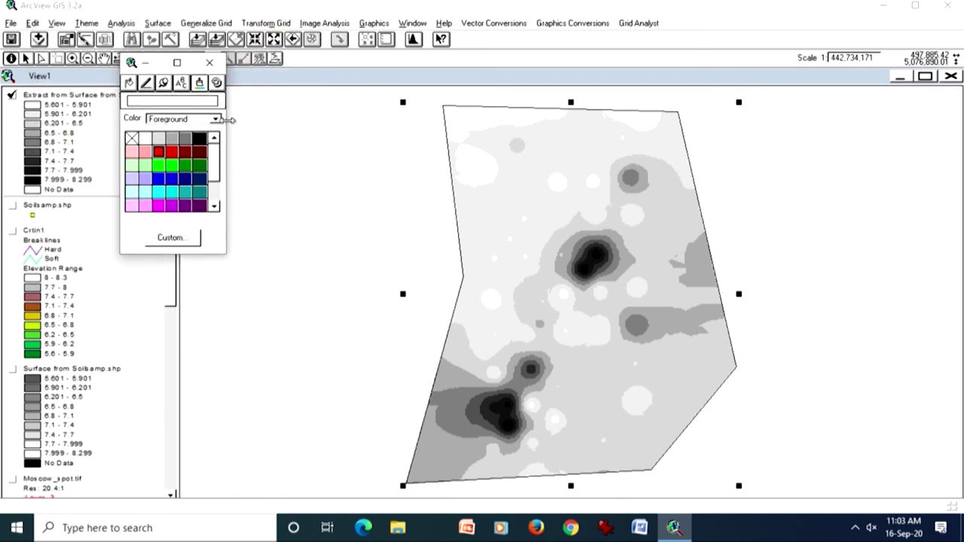
click(208, 62)
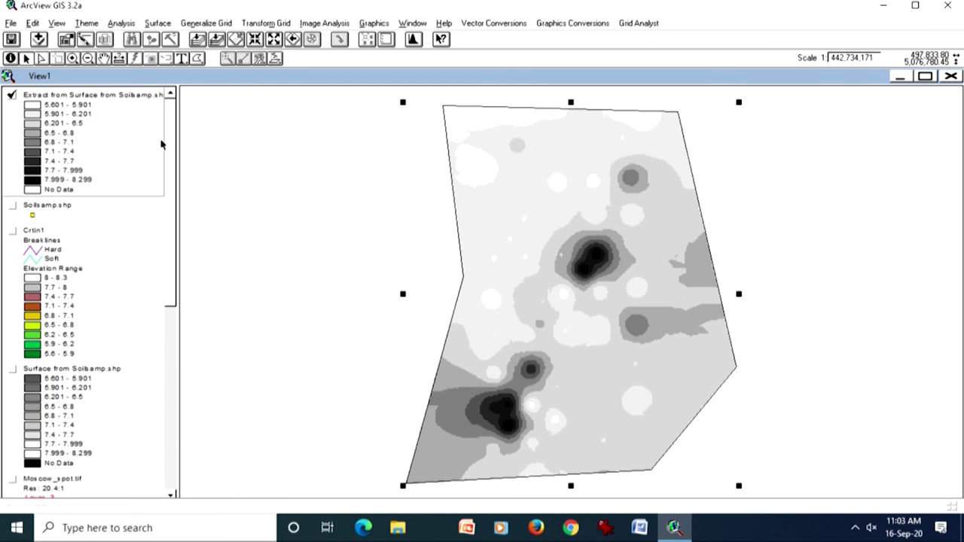
click(336, 254)
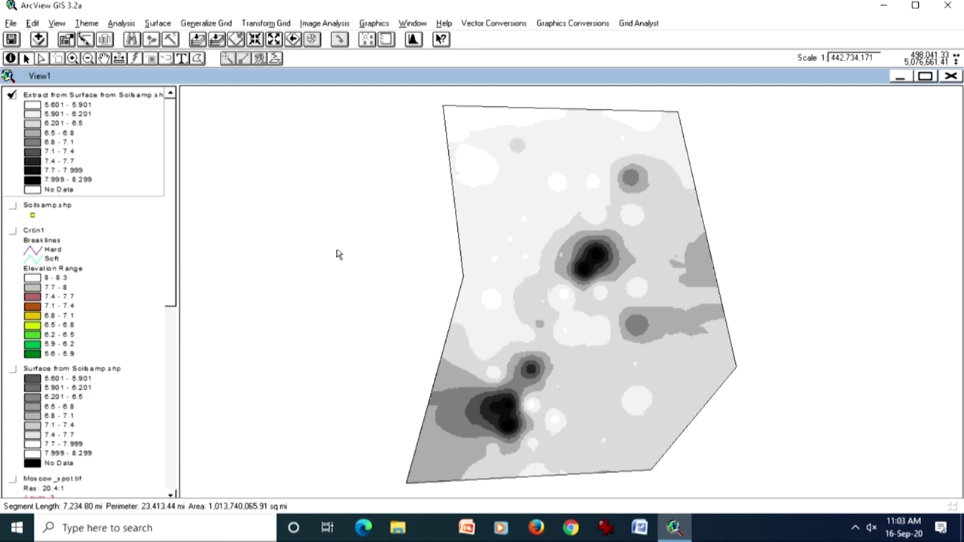
click(78, 280)
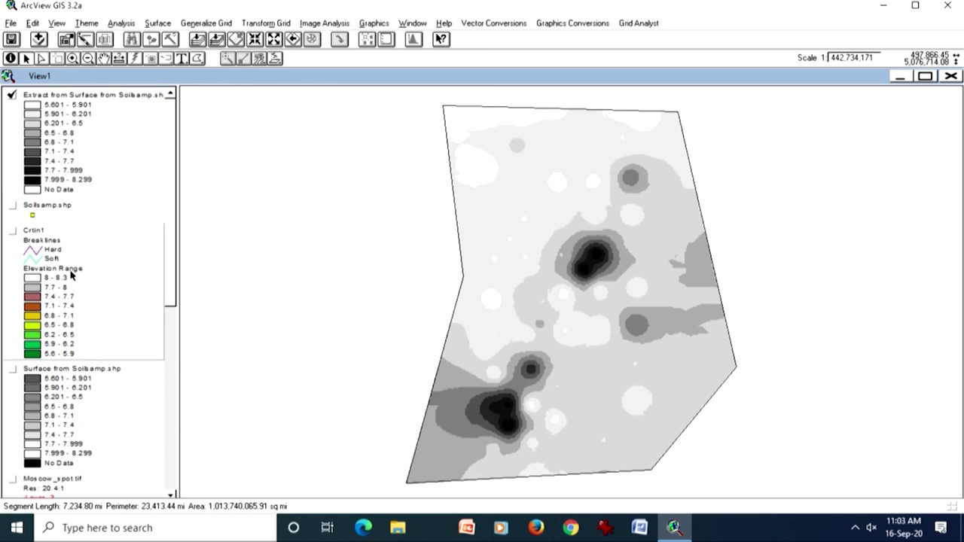
click(13, 231)
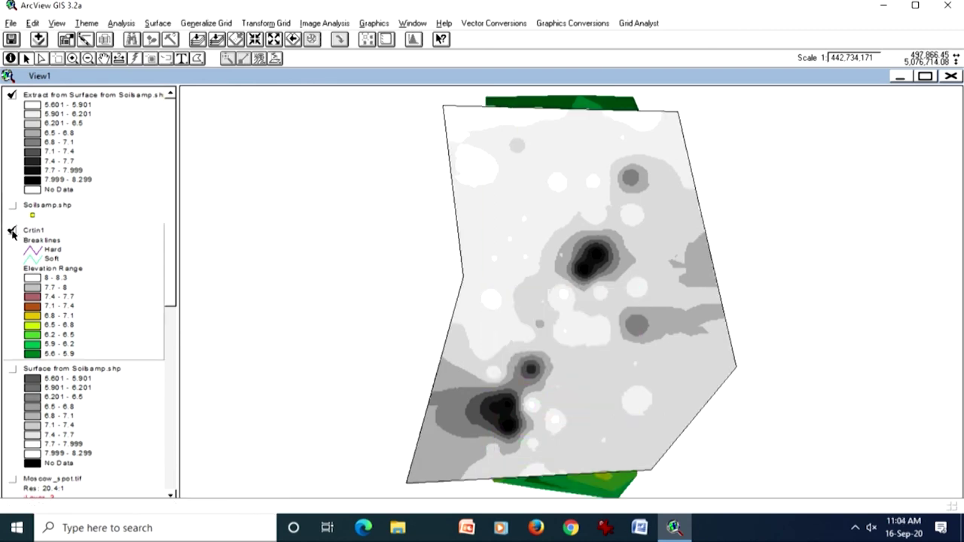
click(13, 96)
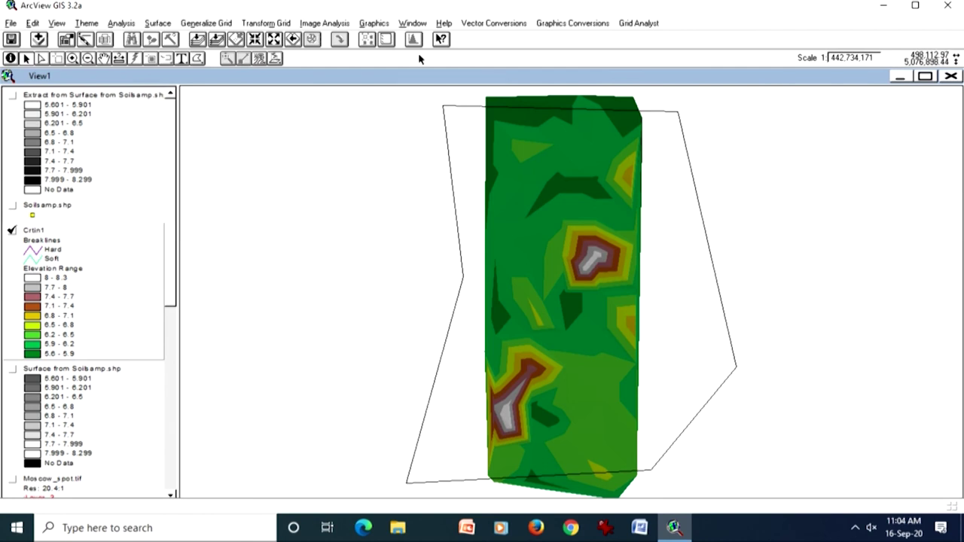
click(644, 24)
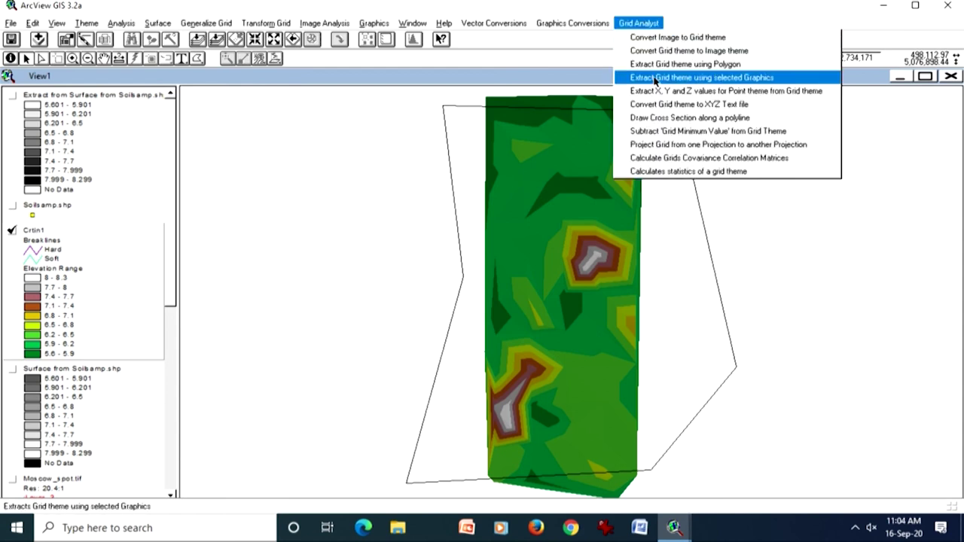
click(575, 82)
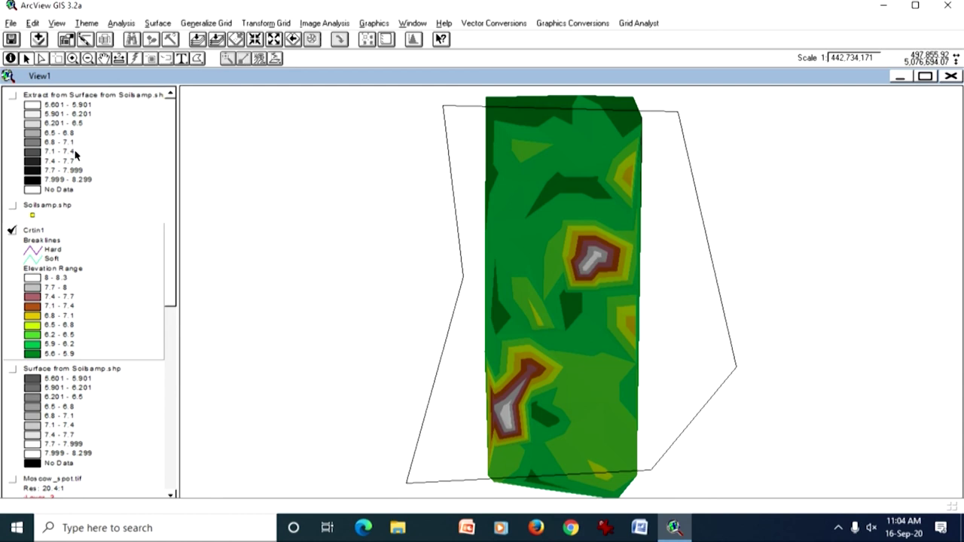
click(72, 215)
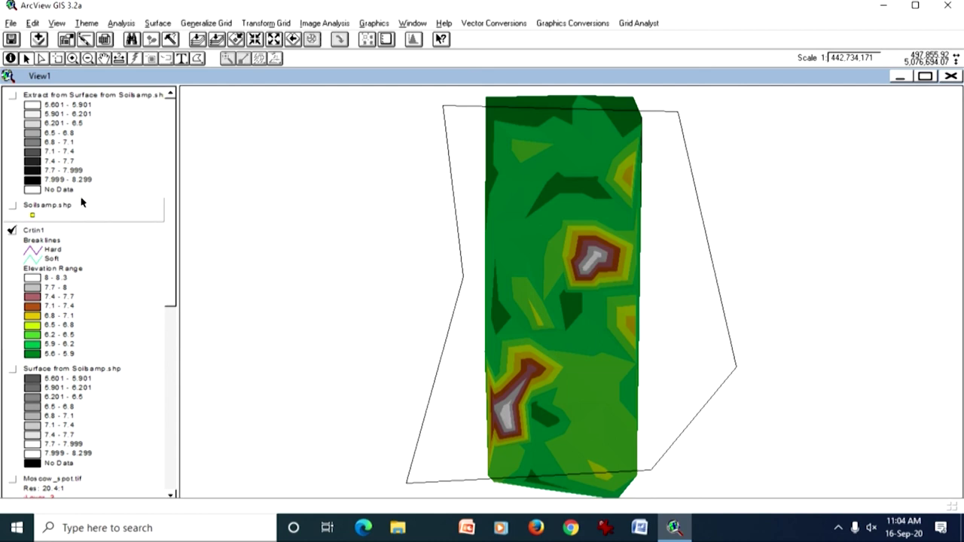
- Start Interpolate Grid with output extent Same As Soilsamp.shp and cell size 2.0
click(155, 24)
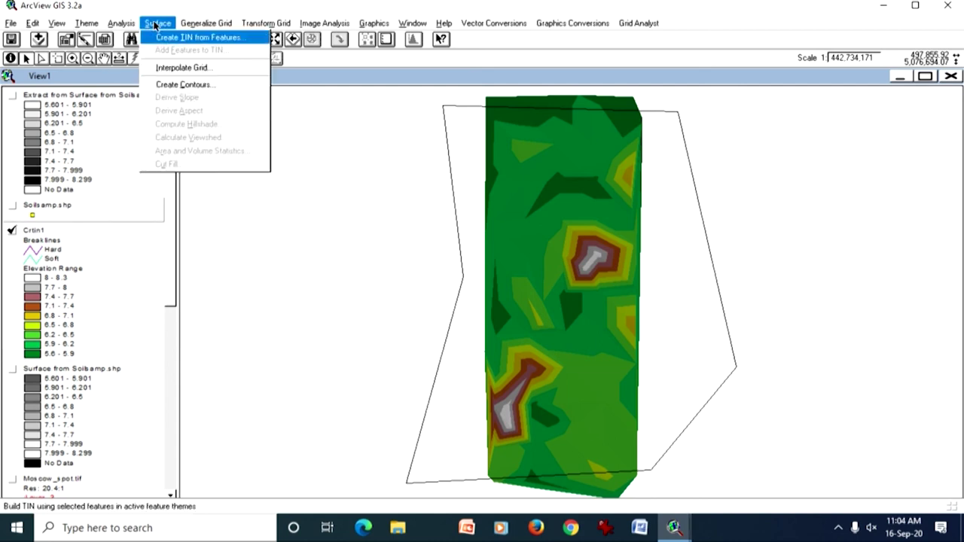
click(165, 71)
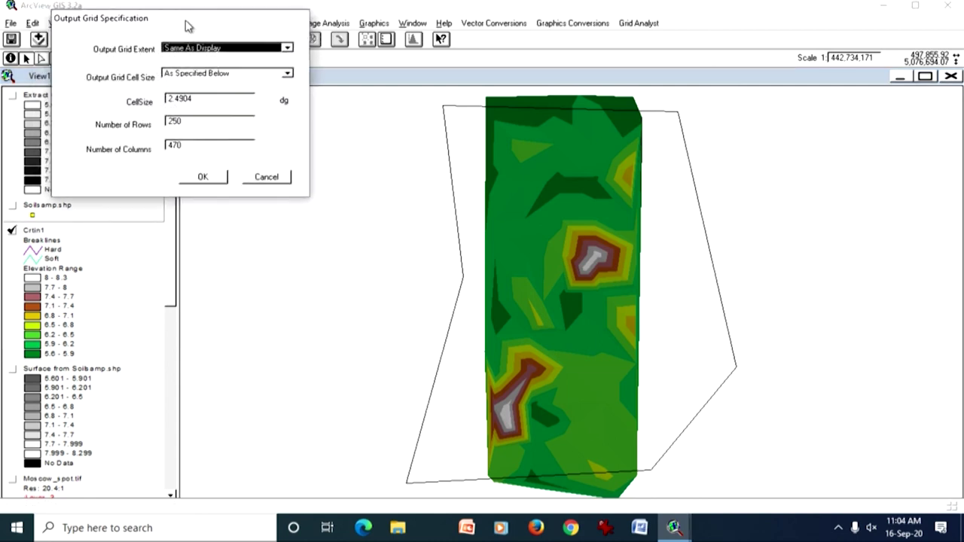
drag(188, 26, 302, 146)
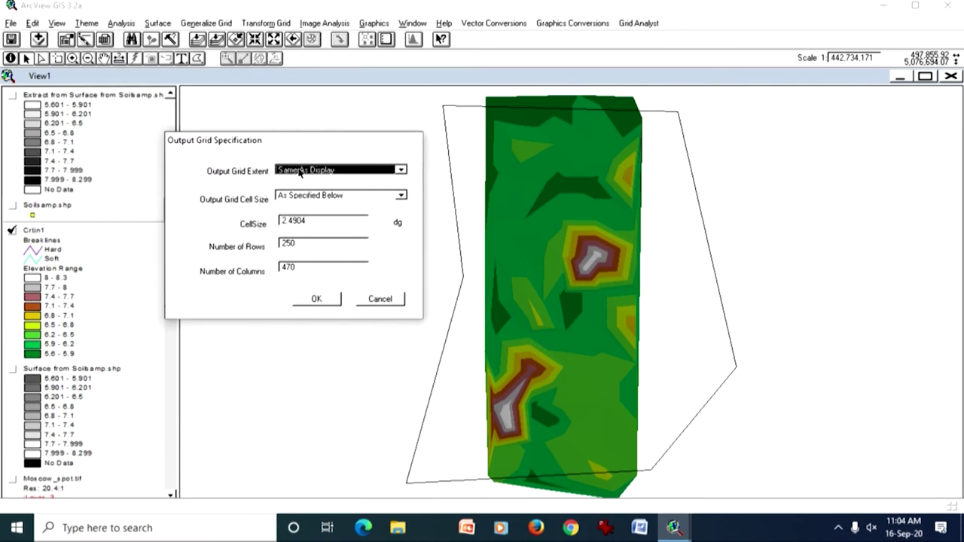
click(400, 171)
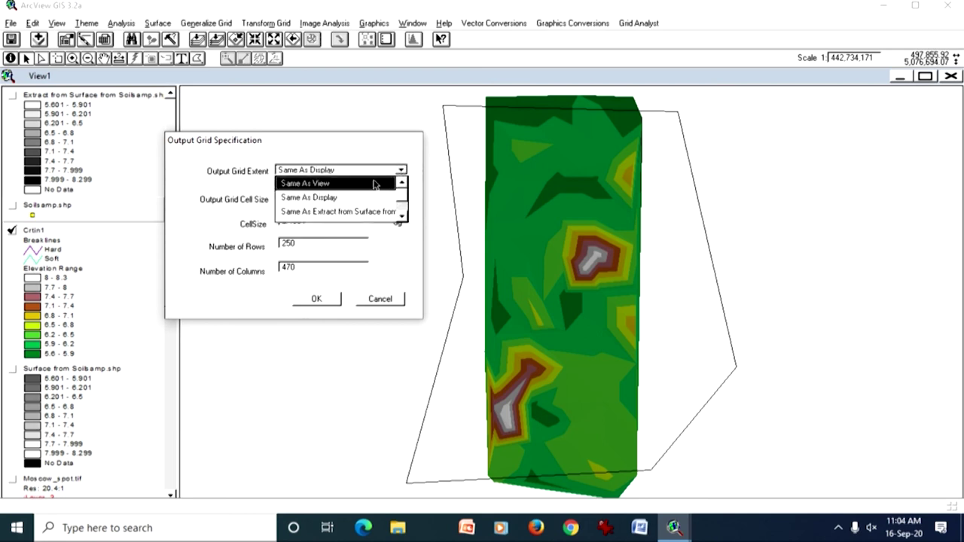
click(403, 217)
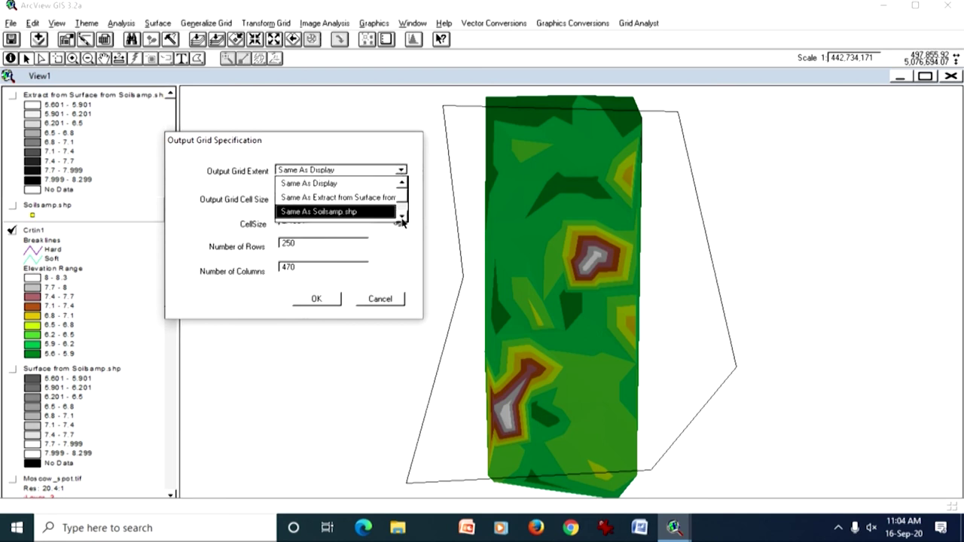
click(350, 213)
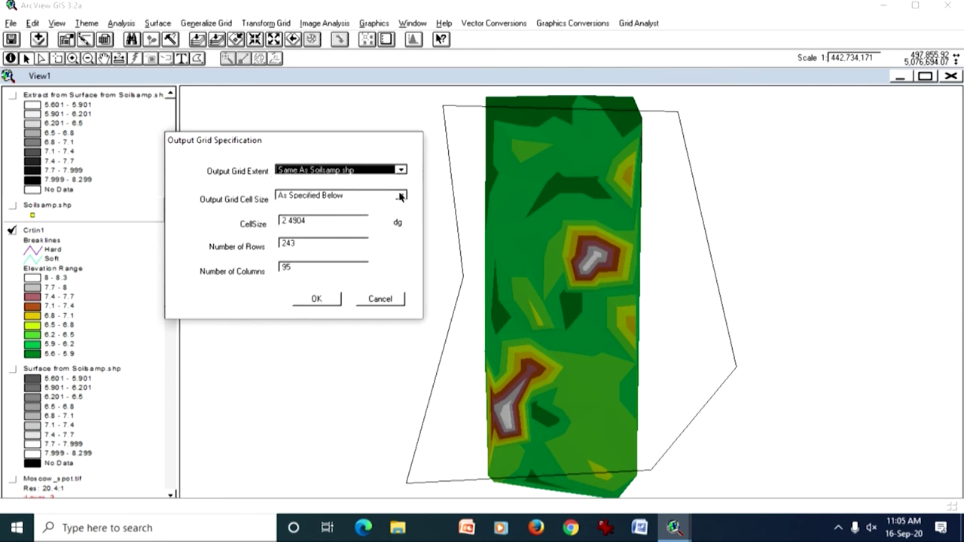
click(289, 221)
drag(289, 220, 312, 221)
text(0)
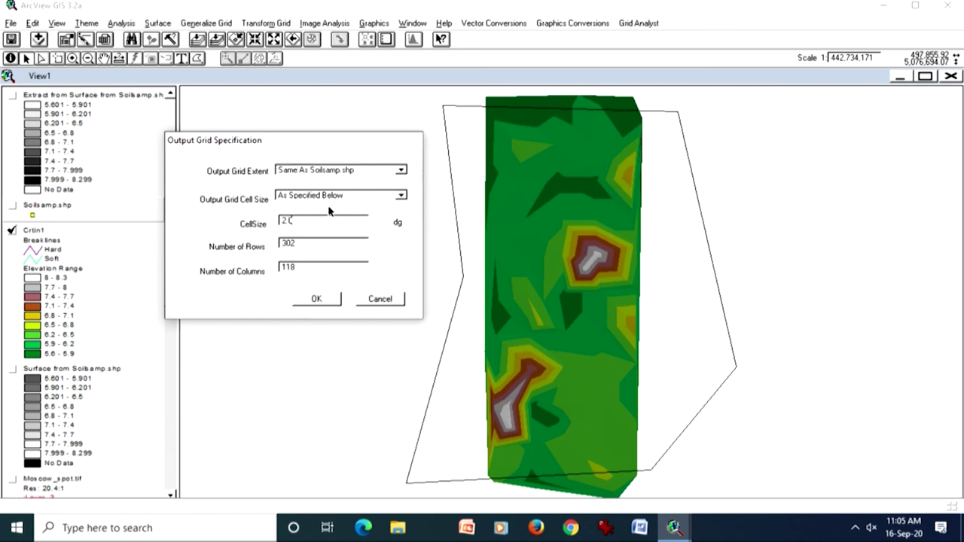
click(332, 300)
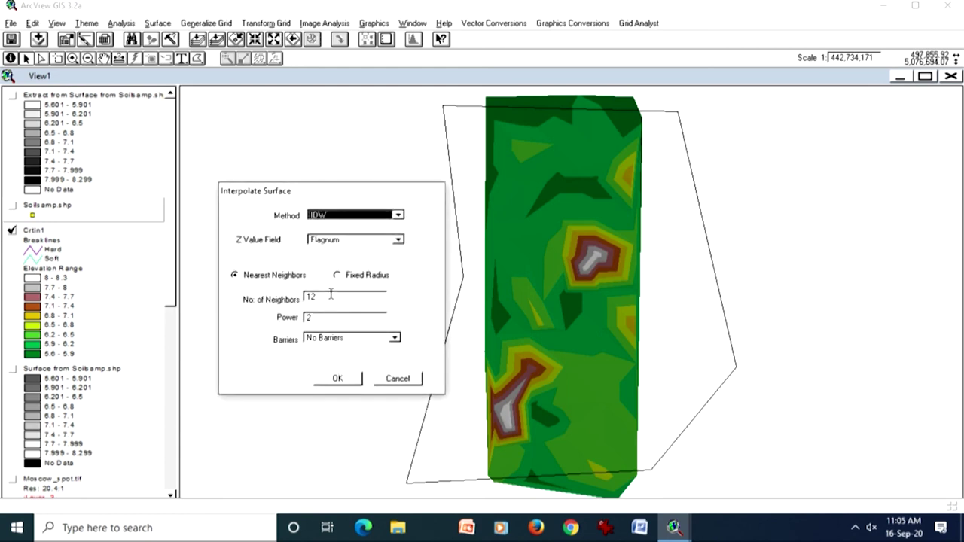
- Run IDW interpolation using Ph as the Z value field
click(360, 242)
click(400, 286)
click(400, 286)
click(352, 269)
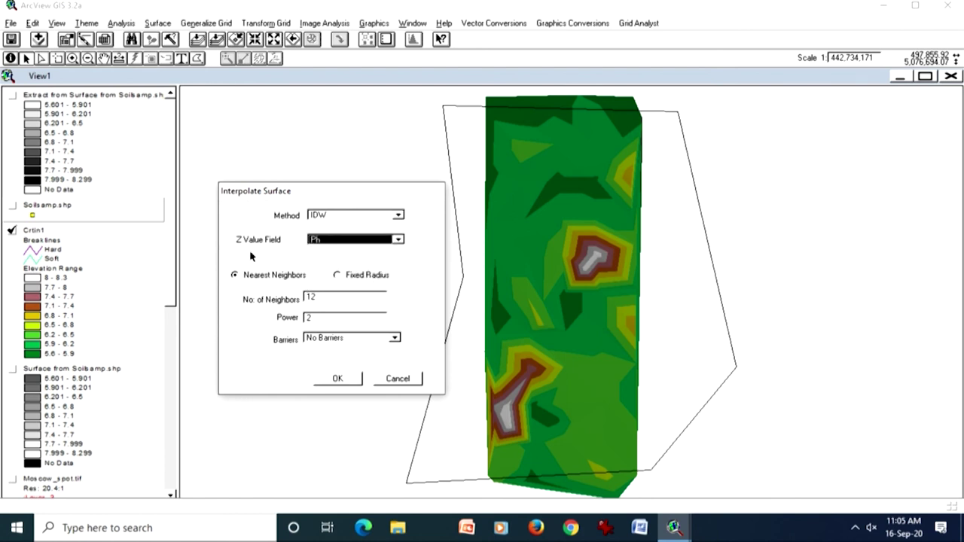
click(336, 379)
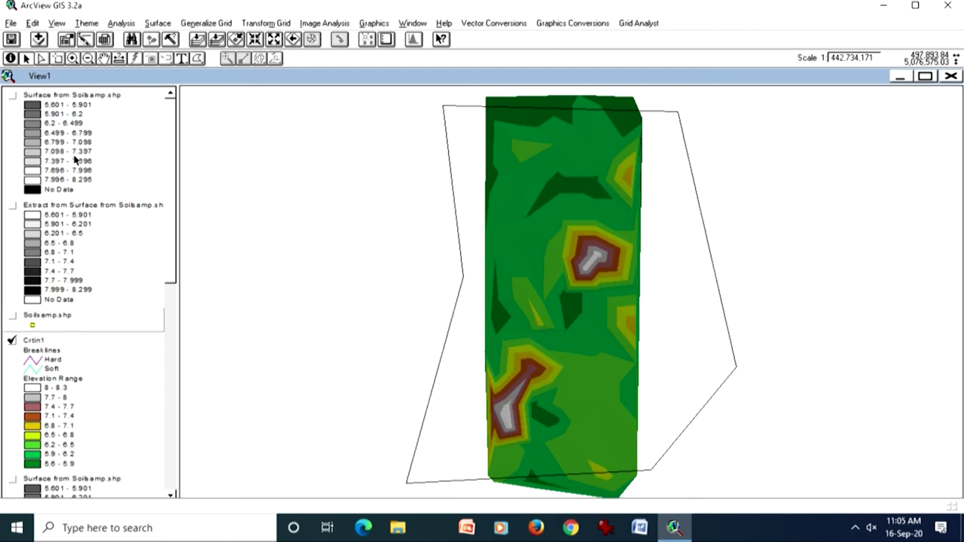
- Show the new surface, move Soilsamp.shp to the top and Crtin1 up, and show the sample points
click(13, 96)
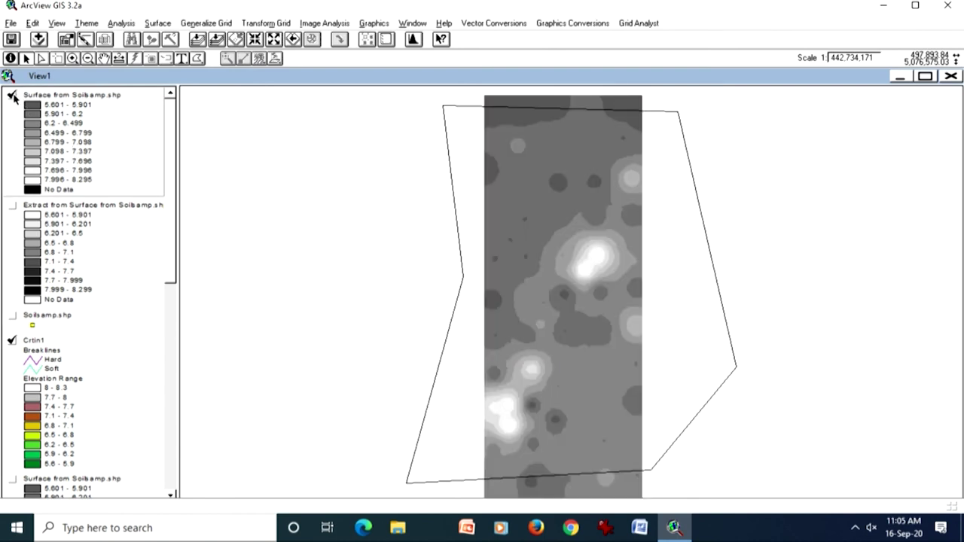
click(65, 319)
drag(65, 319, 67, 102)
drag(65, 386, 93, 280)
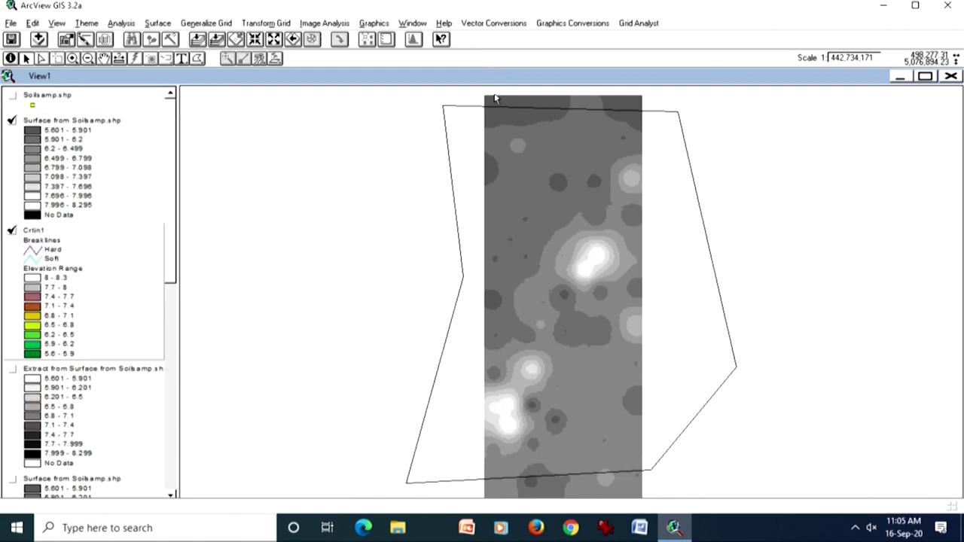
click(11, 97)
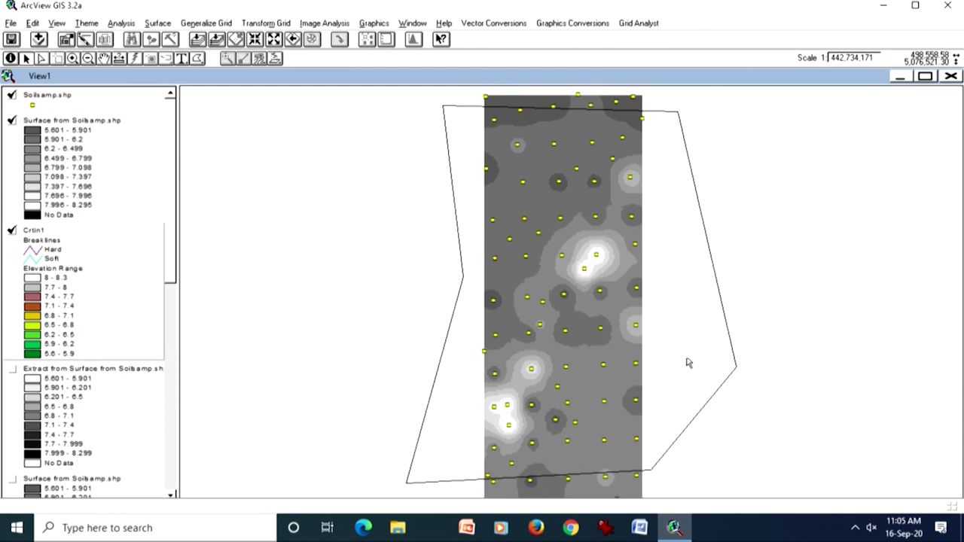
- Zoom to the interpolated surface and draw the Crtin1 TIN above it
click(64, 165)
click(216, 39)
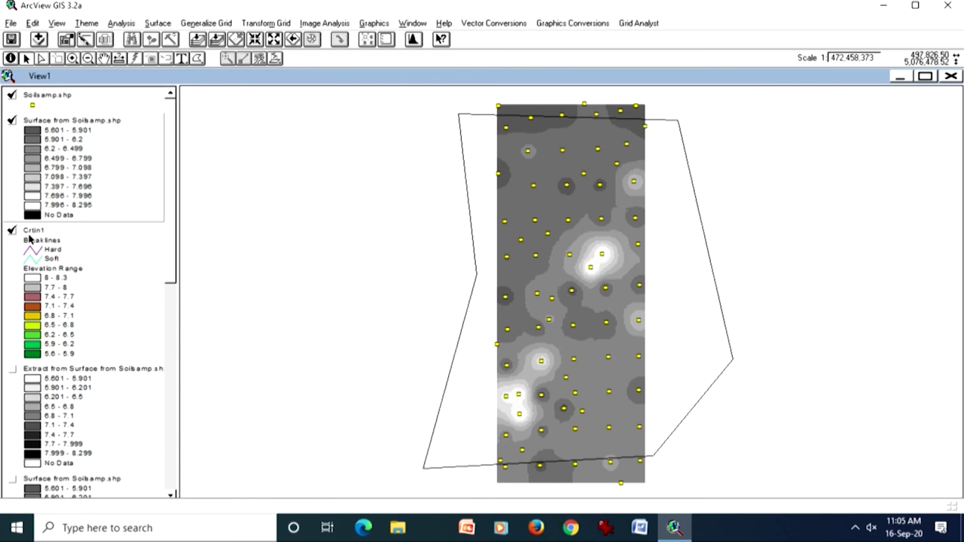
drag(94, 259, 113, 141)
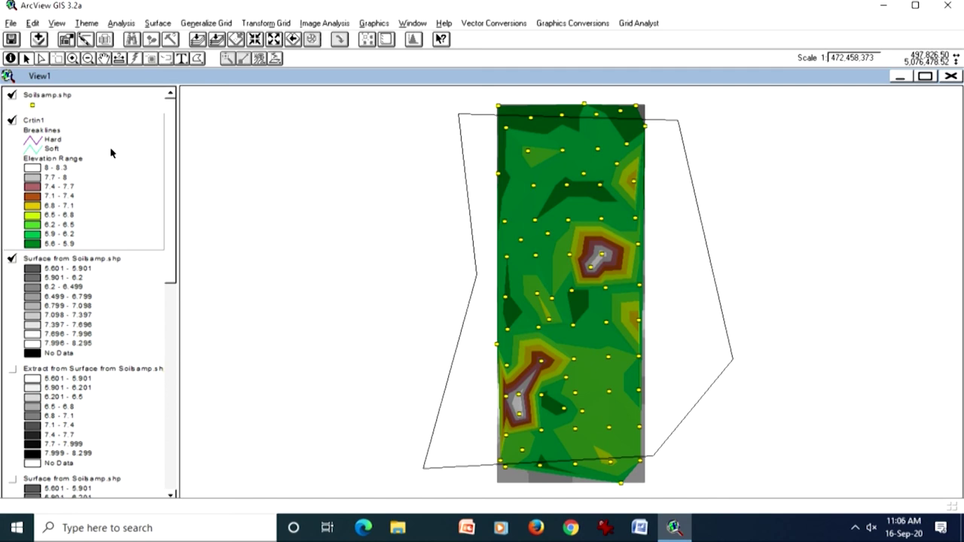
click(107, 329)
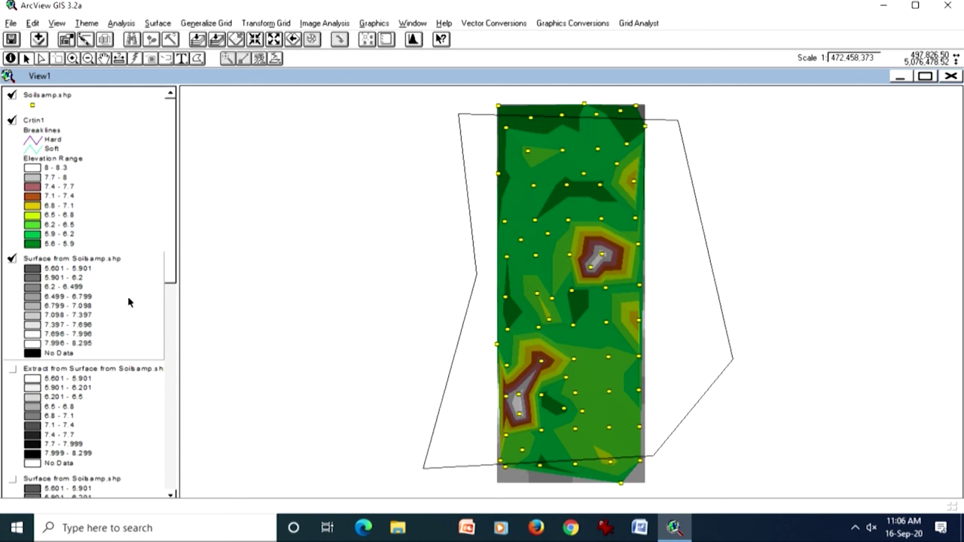
- Zoom into the bottom-right corner, delete the study-area outline polygon, and zoom back to full extent
click(72, 58)
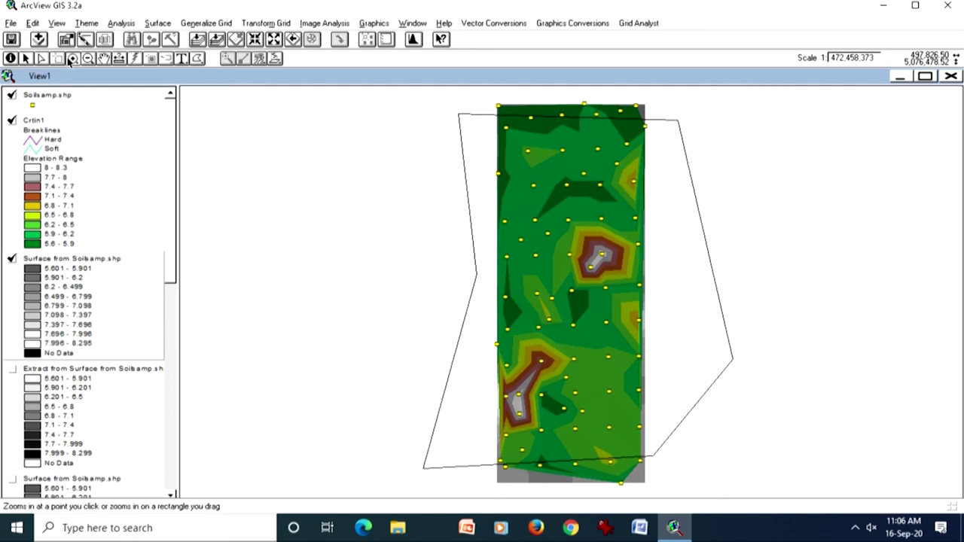
drag(619, 427, 672, 494)
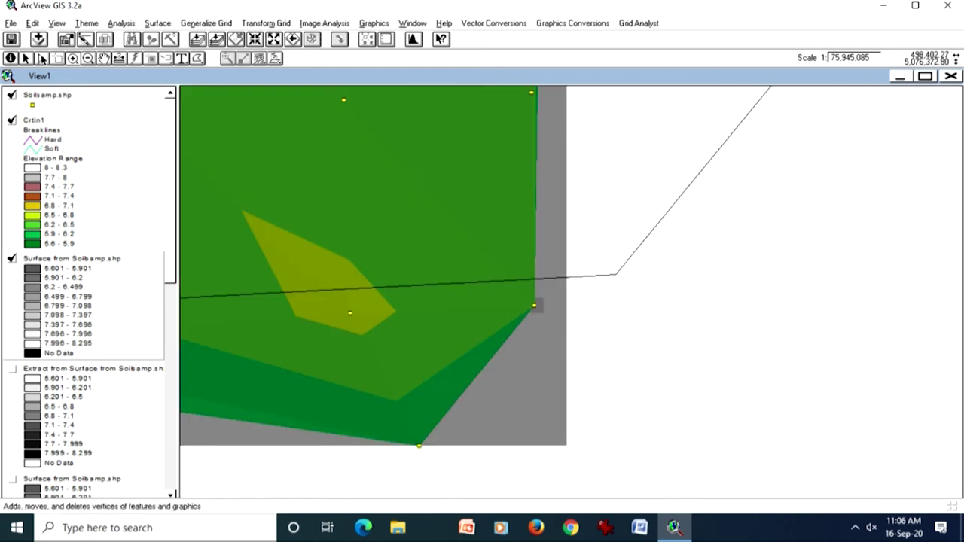
click(26, 58)
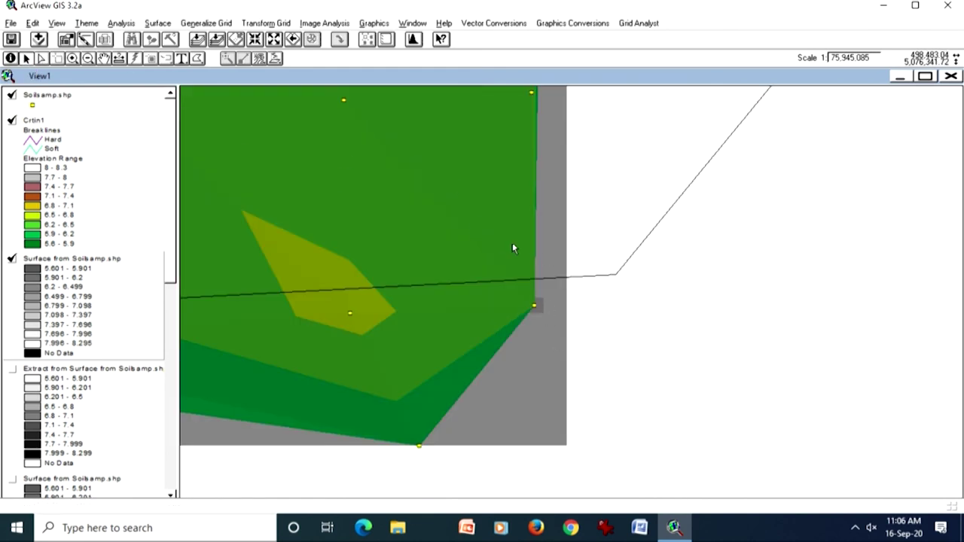
click(589, 277)
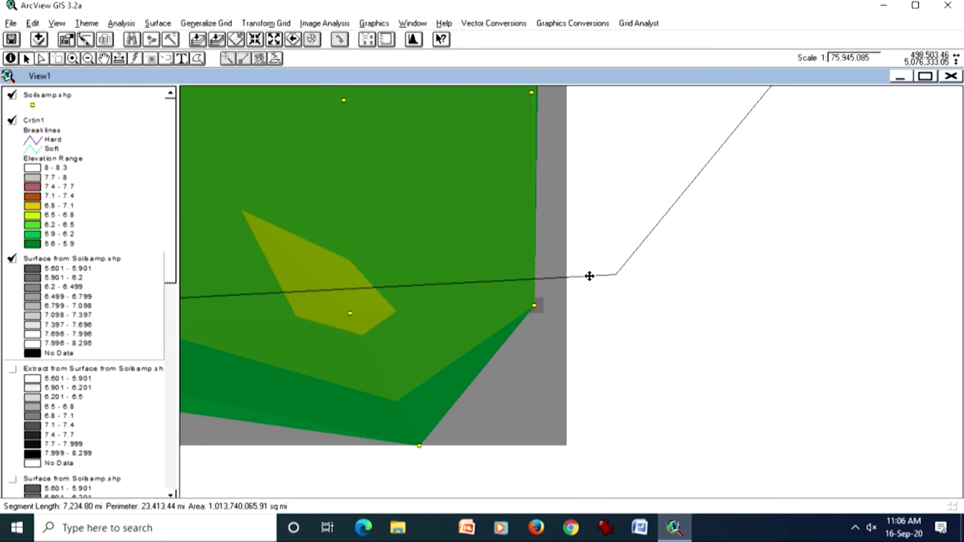
double_click(585, 274)
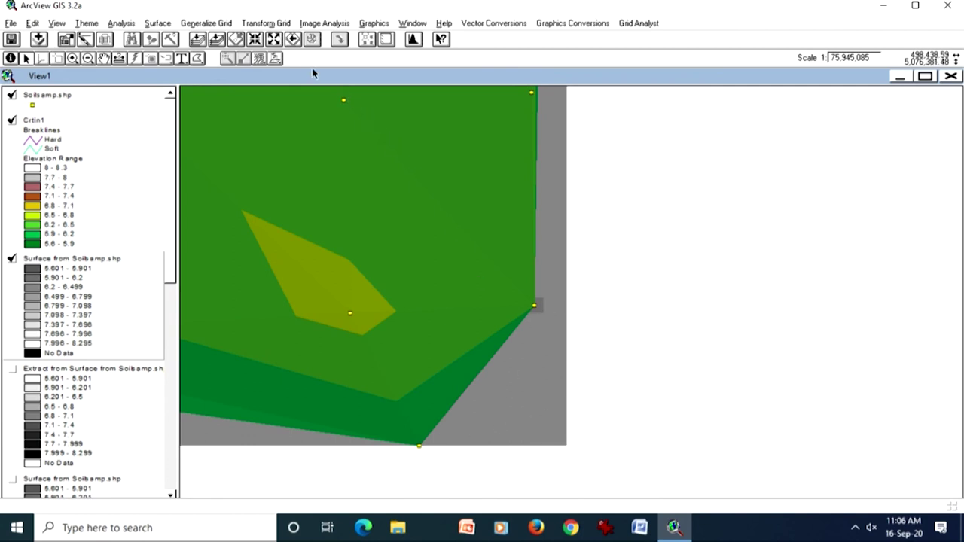
click(172, 39)
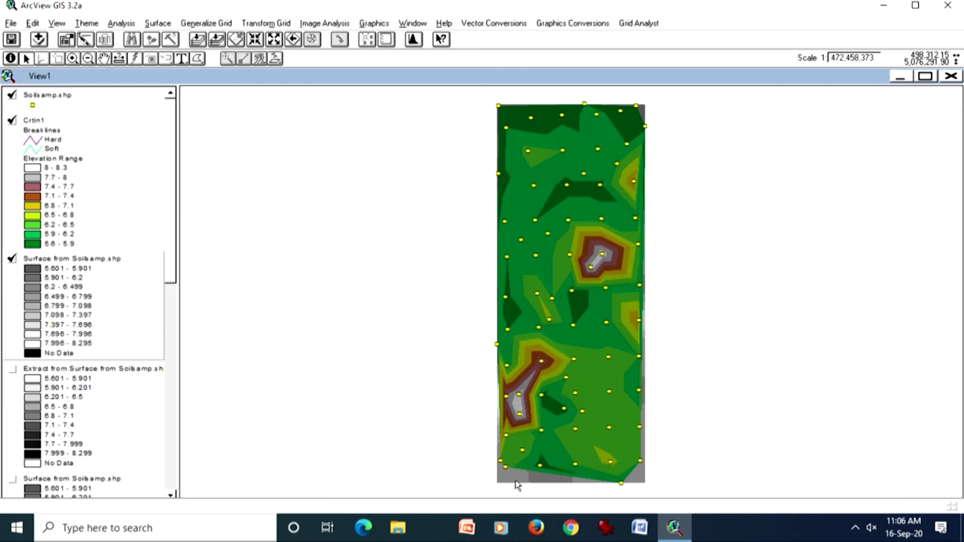
- Compare with Crtin1 toggled, then show the Extract grid while hiding the IDW surface and sample points
click(11, 122)
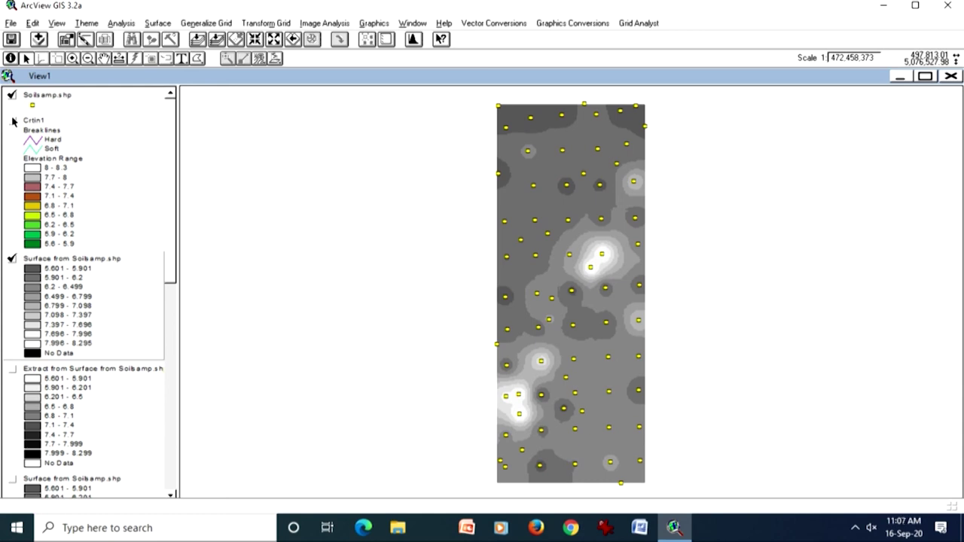
click(11, 122)
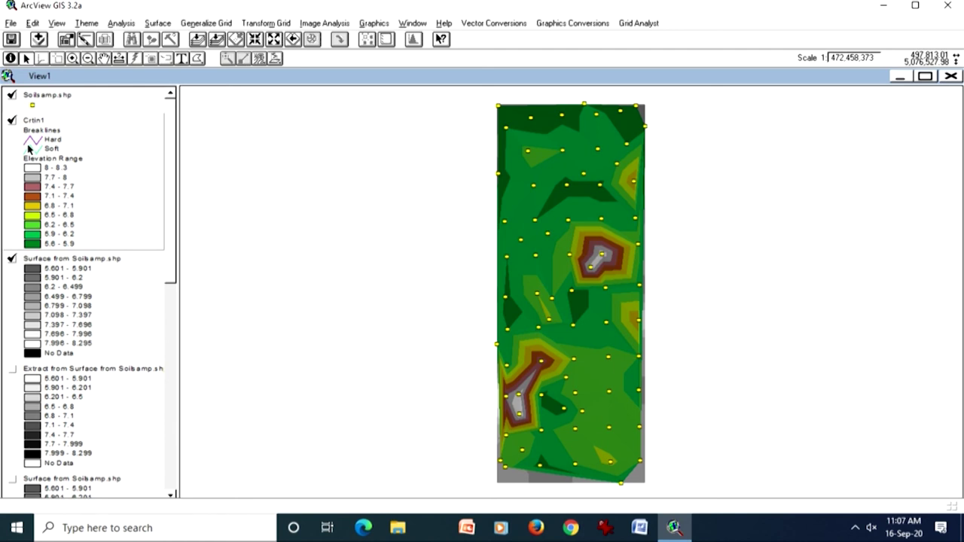
click(75, 394)
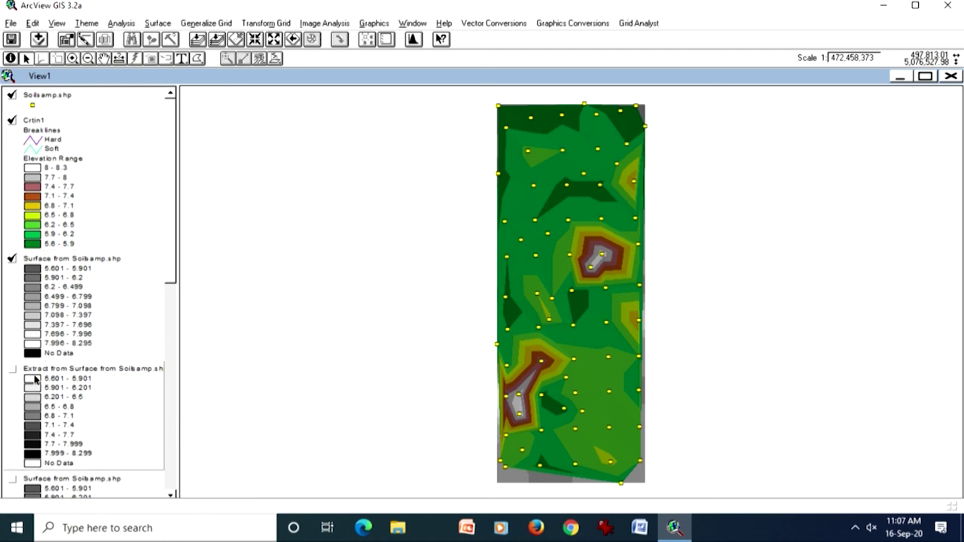
click(12, 369)
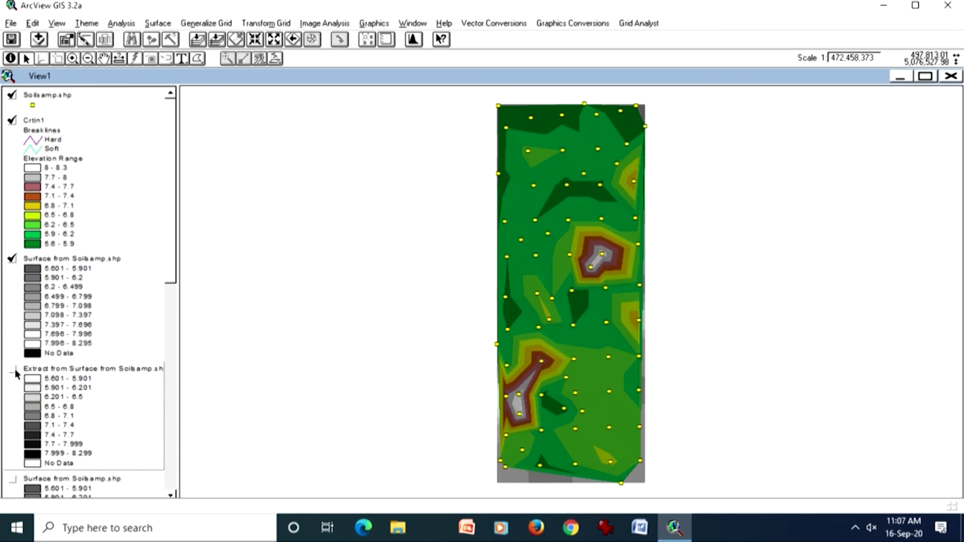
click(10, 260)
click(12, 95)
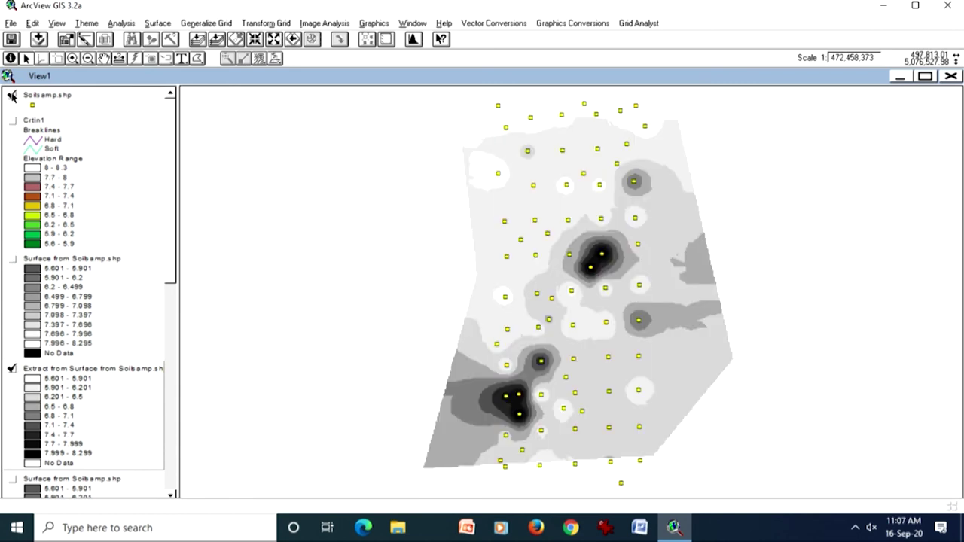